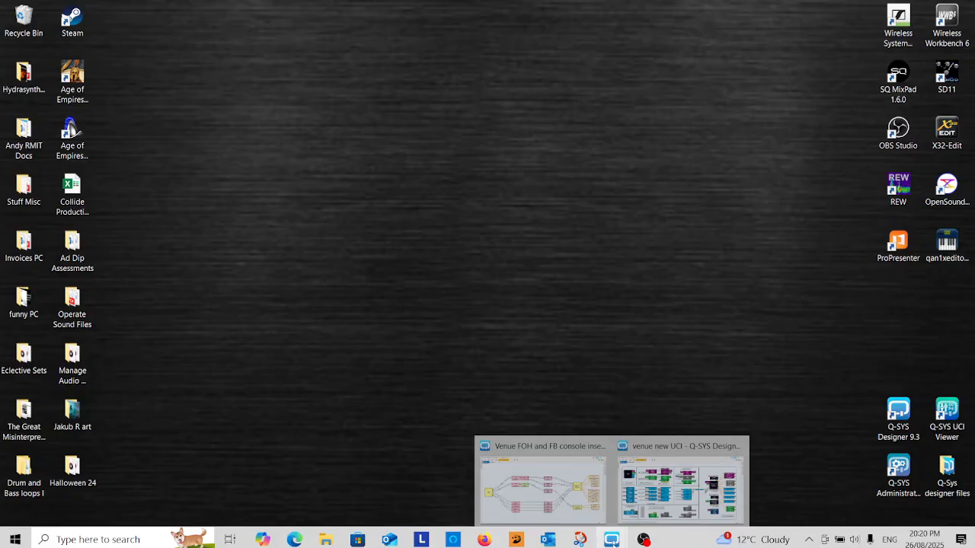
Open the Venue FOH and FB console insert design and review the Interface 1 control pages from Main through Amp II.
{"action": "left_click", "coordinate": [571, 521]}
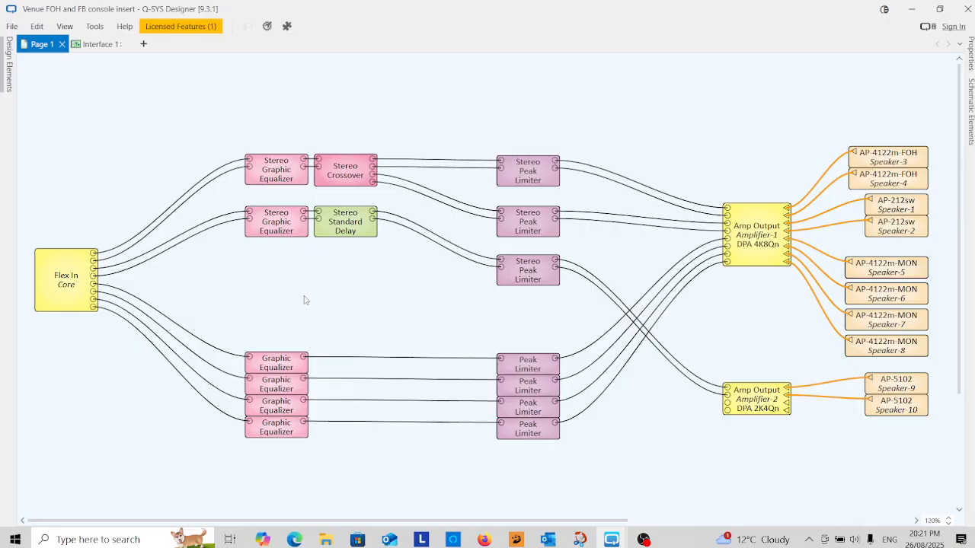
{"action": "left_click", "coordinate": [112, 46]}
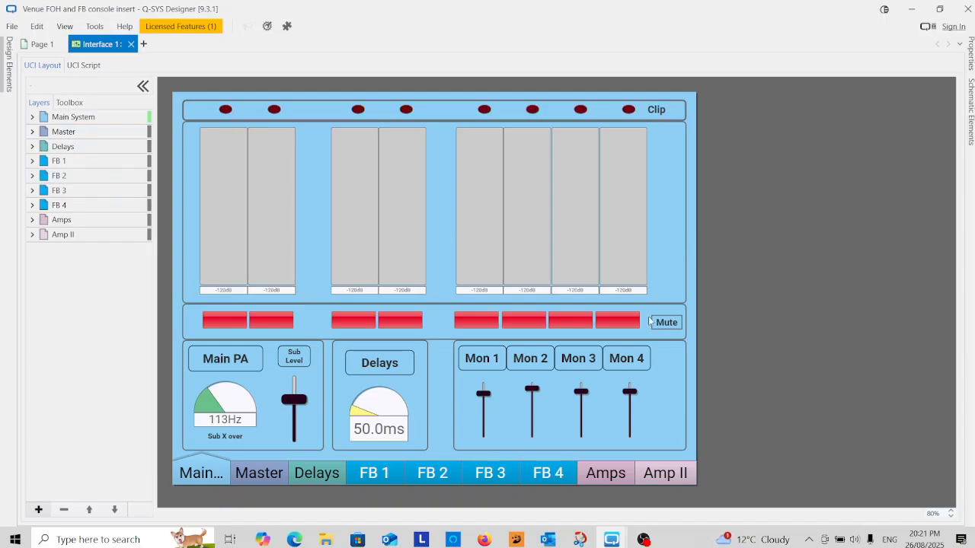
{"action": "left_click", "coordinate": [256, 473]}
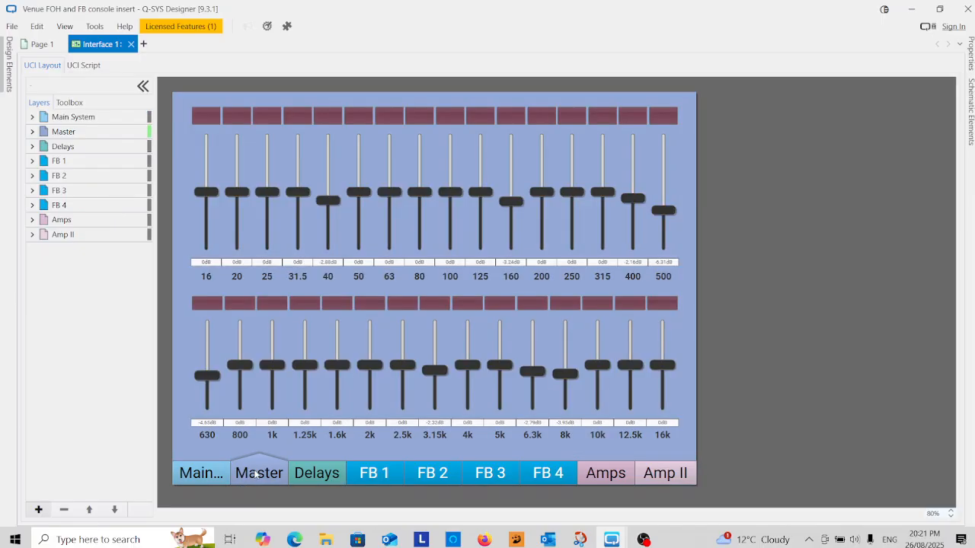
{"action": "left_click", "coordinate": [299, 473]}
{"action": "left_click", "coordinate": [436, 476]}
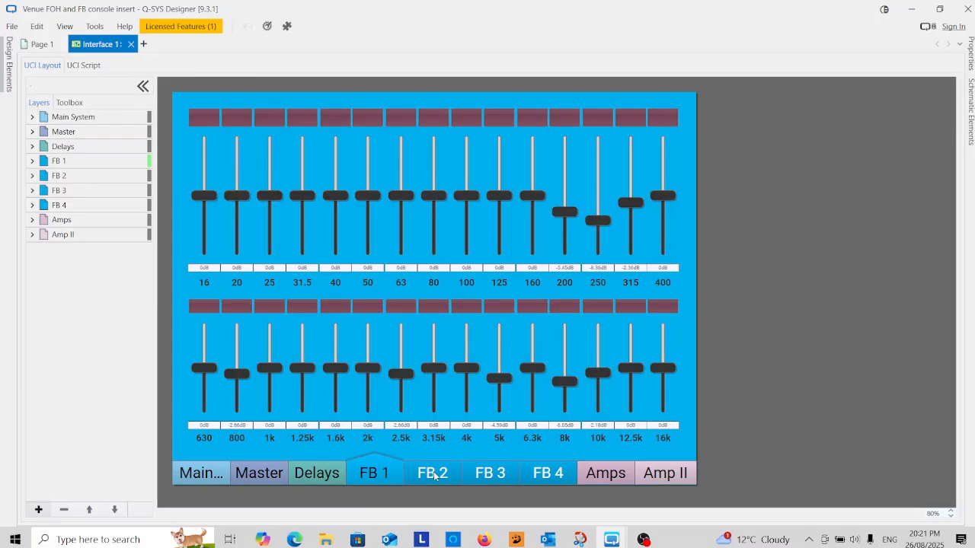
{"action": "left_click", "coordinate": [490, 474]}
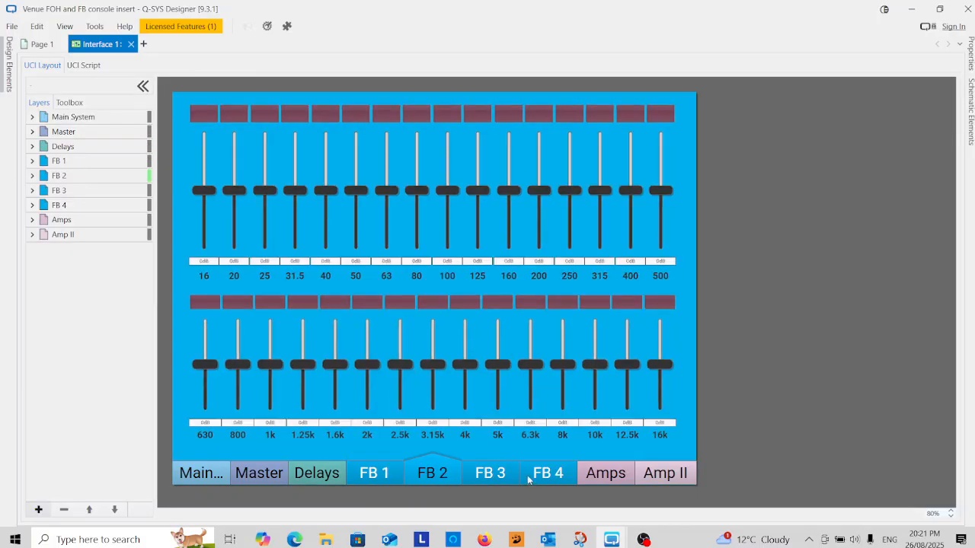
{"action": "left_click", "coordinate": [554, 475]}
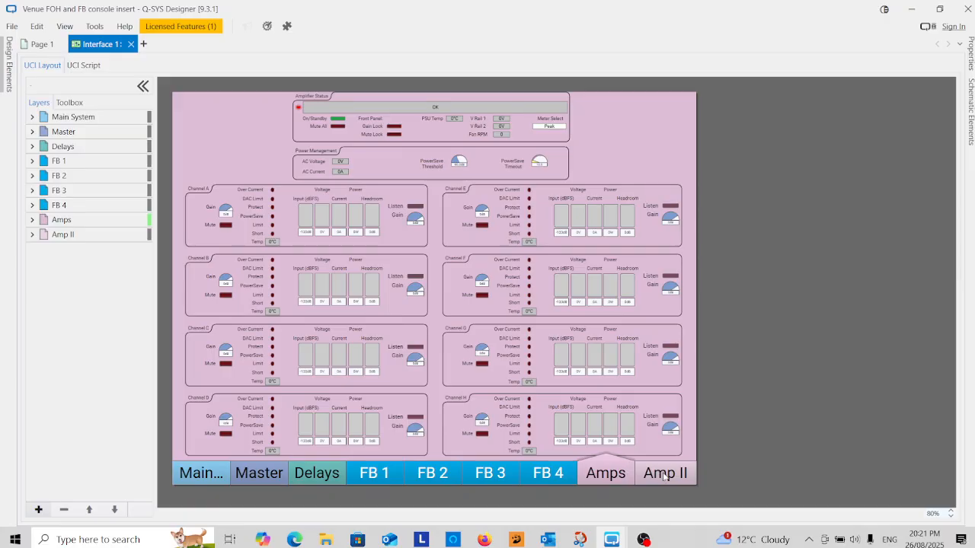
{"action": "left_click", "coordinate": [665, 476]}
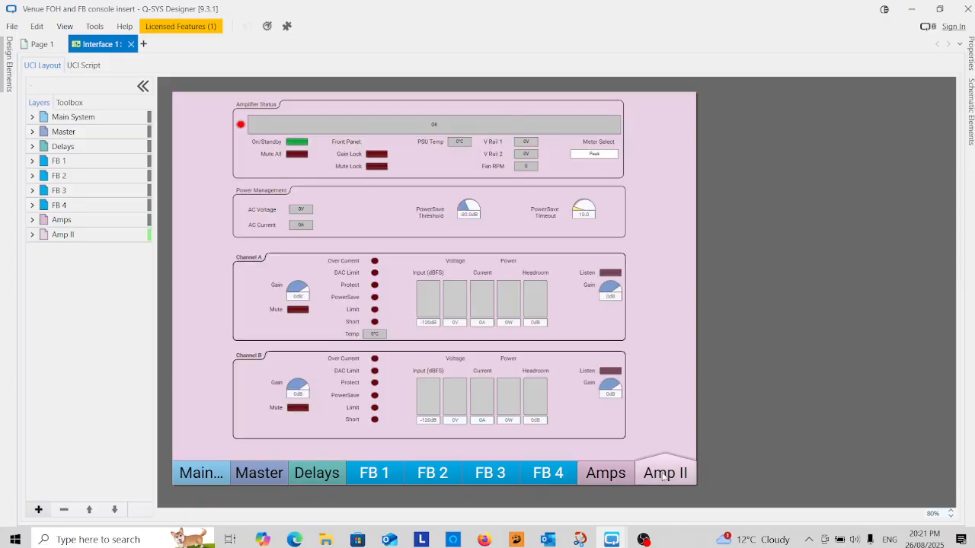
{"action": "left_click", "coordinate": [201, 476]}
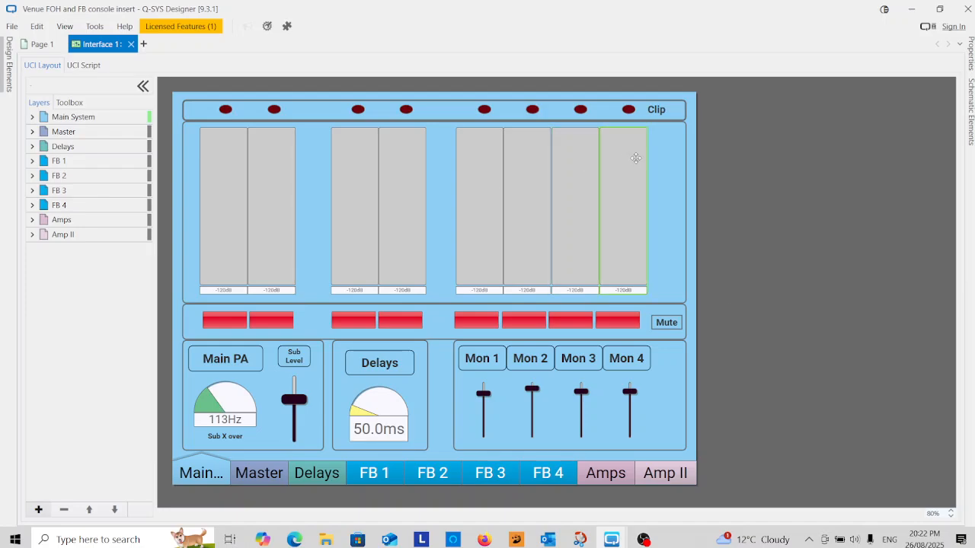
Emulate the design, set the Main PA's Sub X over to 120 Hz and move its Sub Level fader to about mid-travel.
{"action": "left_click", "coordinate": [12, 26]}
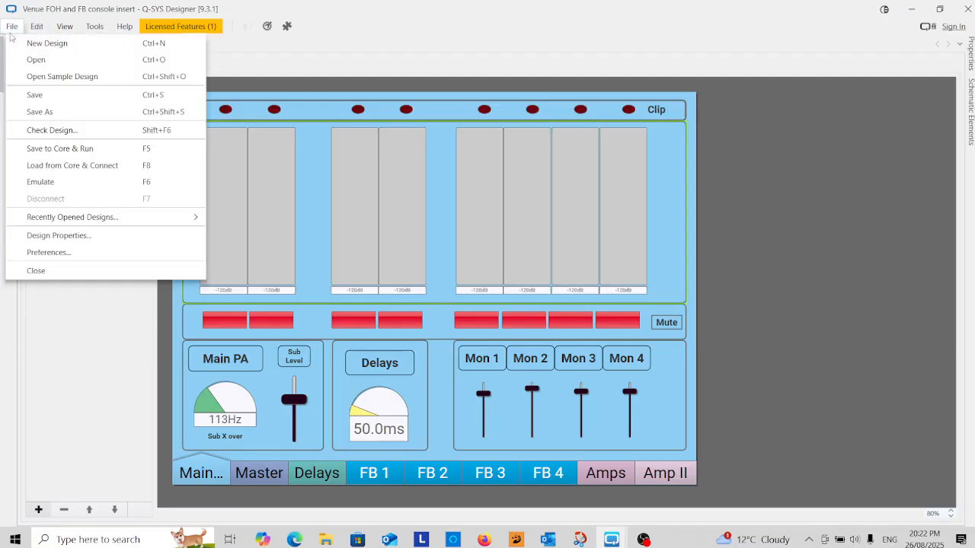
{"action": "left_click", "coordinate": [40, 182]}
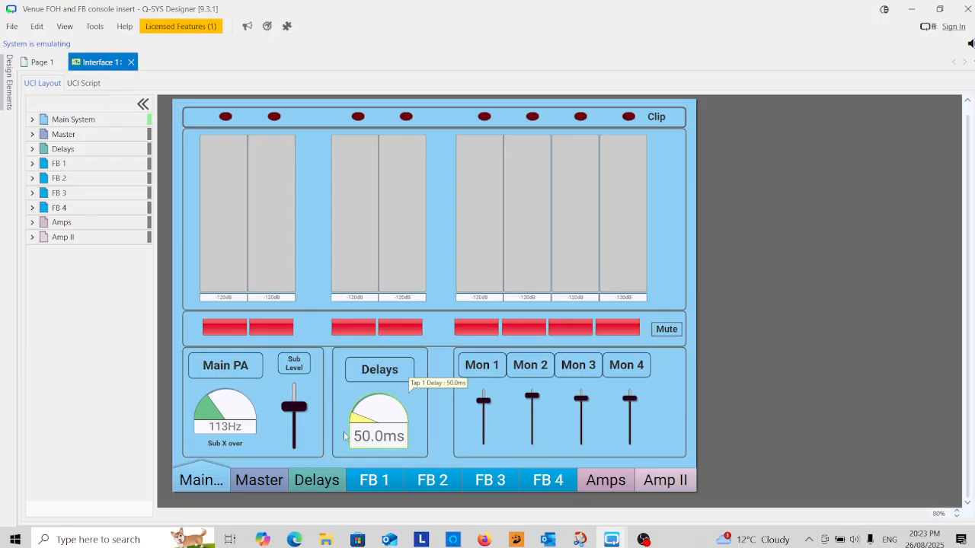
{"action": "left_click_drag", "start_coordinate": [214, 417], "coordinate": [216, 443]}
{"action": "type", "text": "120"}
{"action": "key", "text": "Return"}
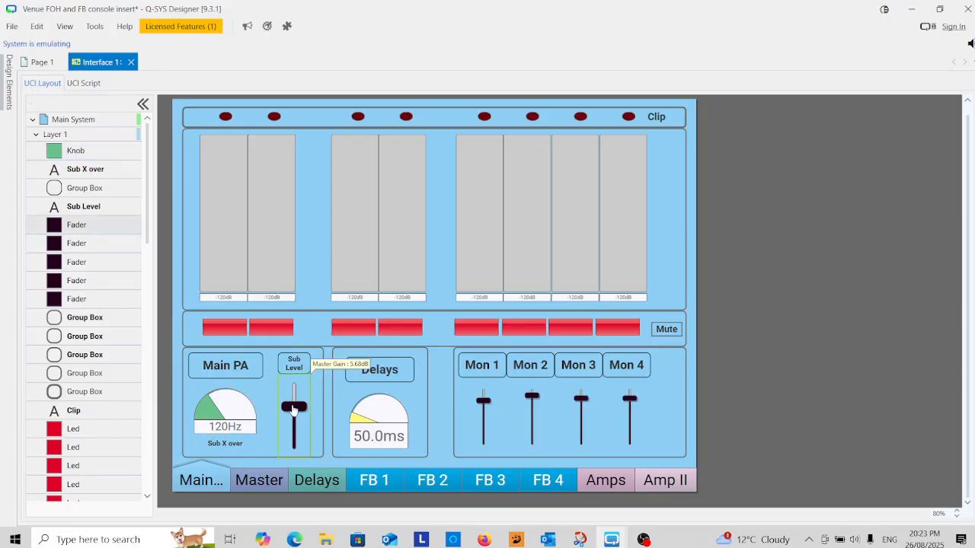
{"action": "left_click_drag", "start_coordinate": [294, 410], "coordinate": [299, 401]}
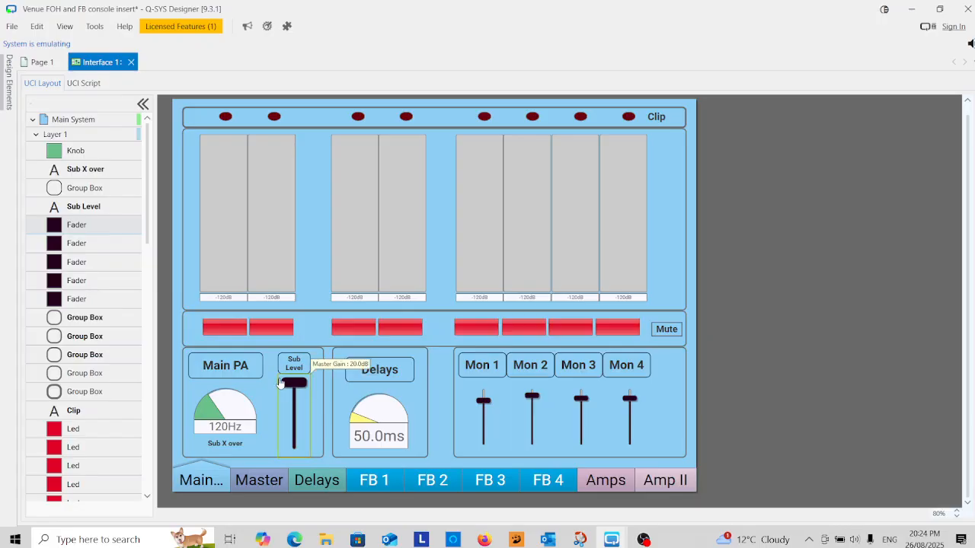
{"action": "left_click_drag", "start_coordinate": [288, 385], "coordinate": [294, 416]}
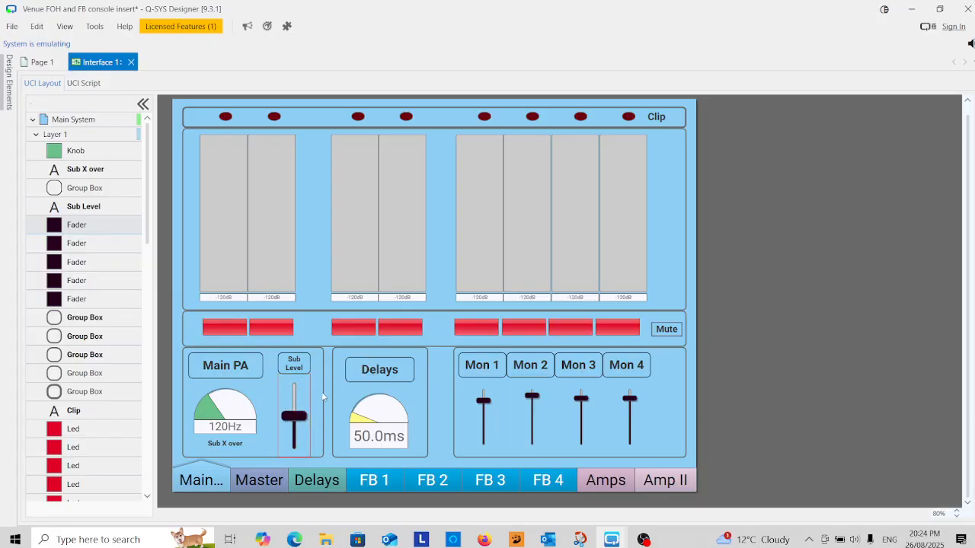
Set the Delays time to 75 ms and pull the Mon 1 fader all the way down.
{"action": "mouse_move", "coordinate": [369, 431]}
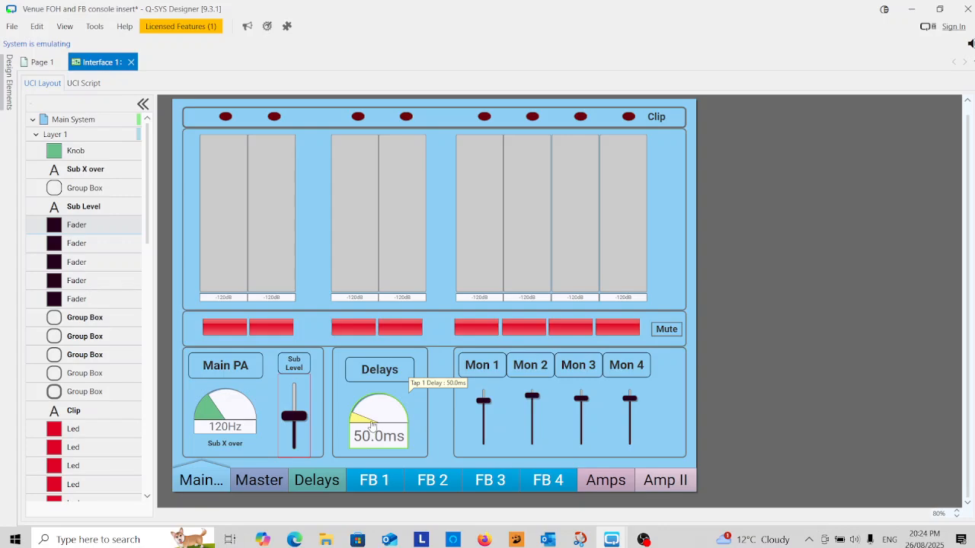
{"action": "left_click_drag", "start_coordinate": [371, 427], "coordinate": [378, 378]}
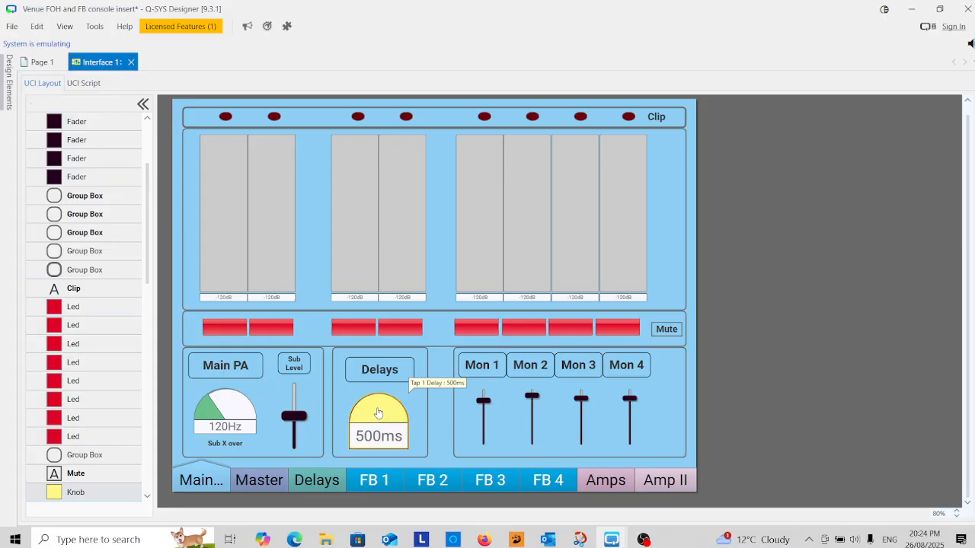
{"action": "left_click_drag", "start_coordinate": [379, 413], "coordinate": [375, 453]}
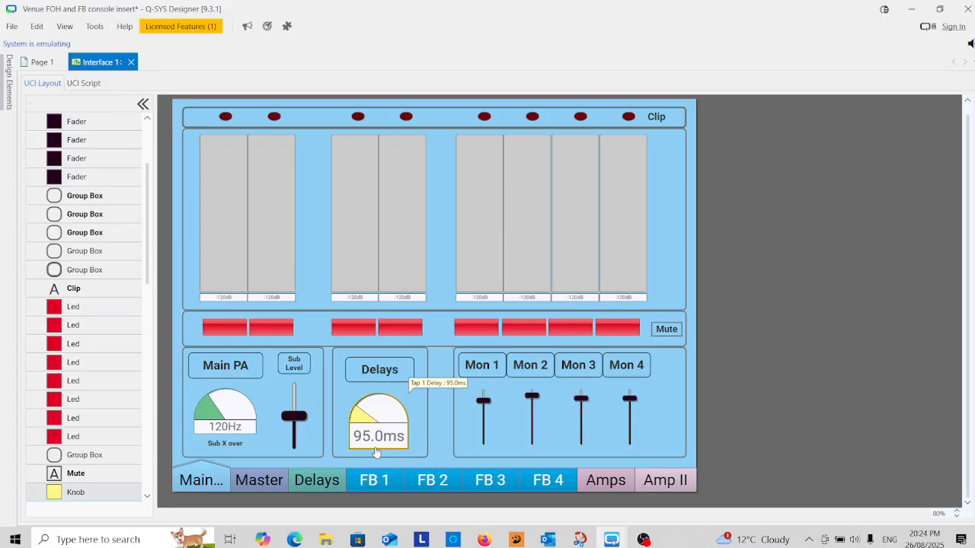
{"action": "scroll", "coordinate": [362, 421], "scroll_direction": "down", "scroll_amount": 2}
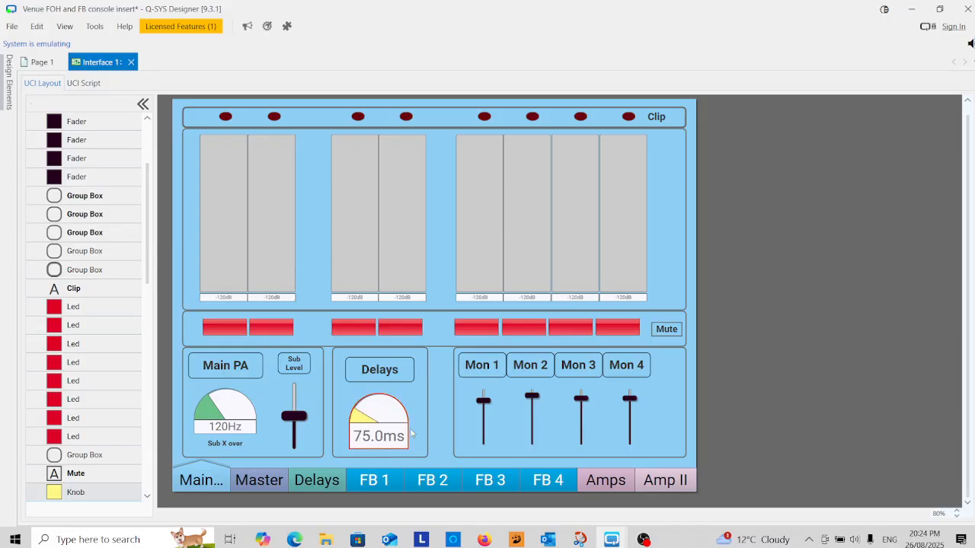
{"action": "left_click_drag", "start_coordinate": [484, 399], "coordinate": [484, 449]}
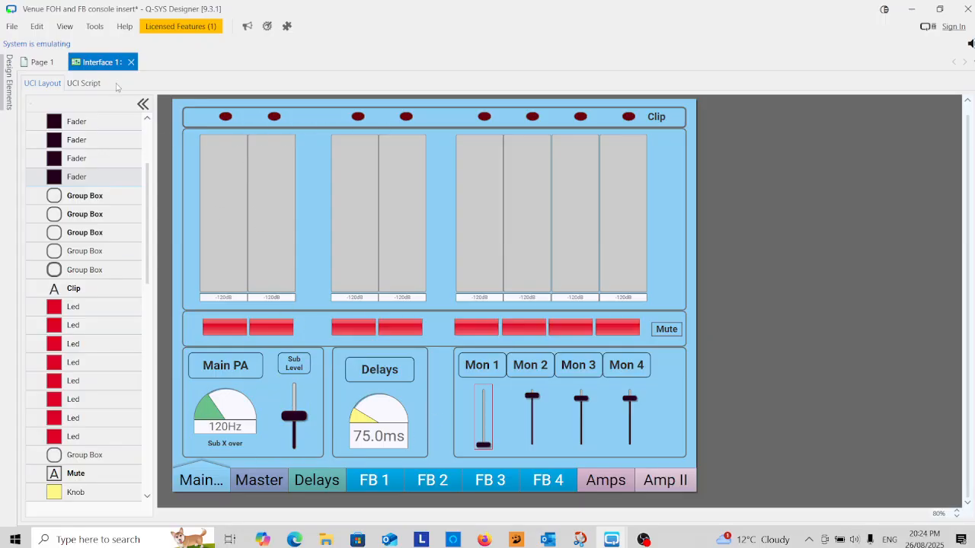
Return to the Page 1 schematic and disconnect the design from emulation.
{"action": "left_click", "coordinate": [42, 66]}
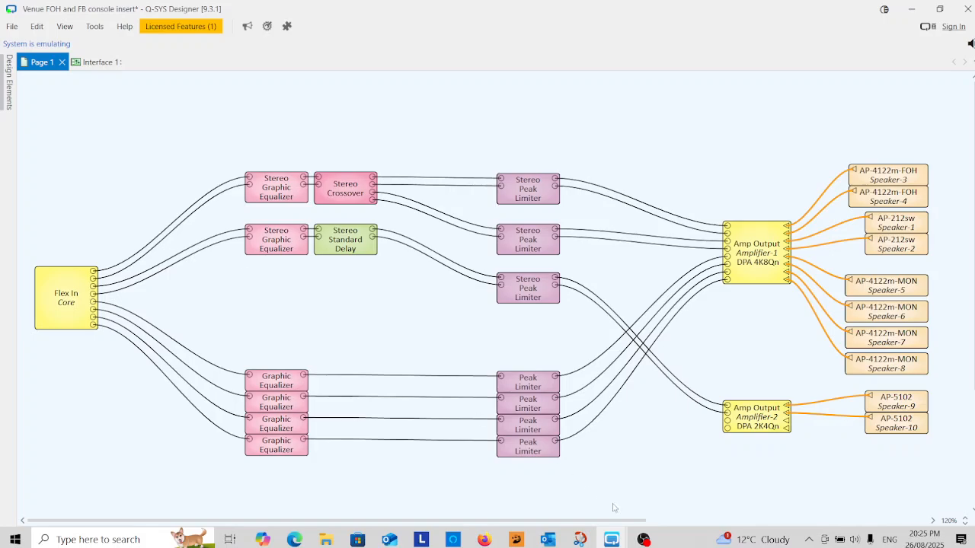
{"action": "left_click", "coordinate": [12, 25]}
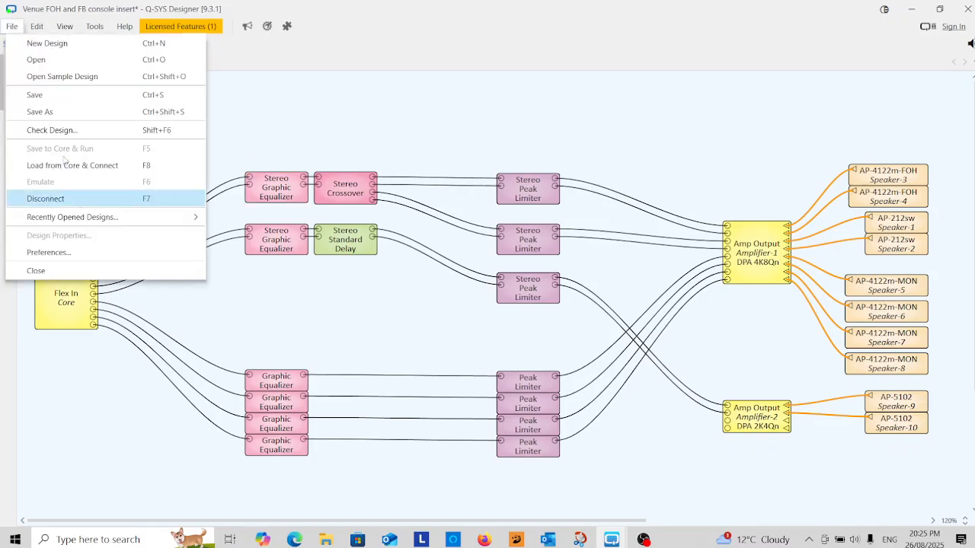
{"action": "left_click", "coordinate": [58, 201]}
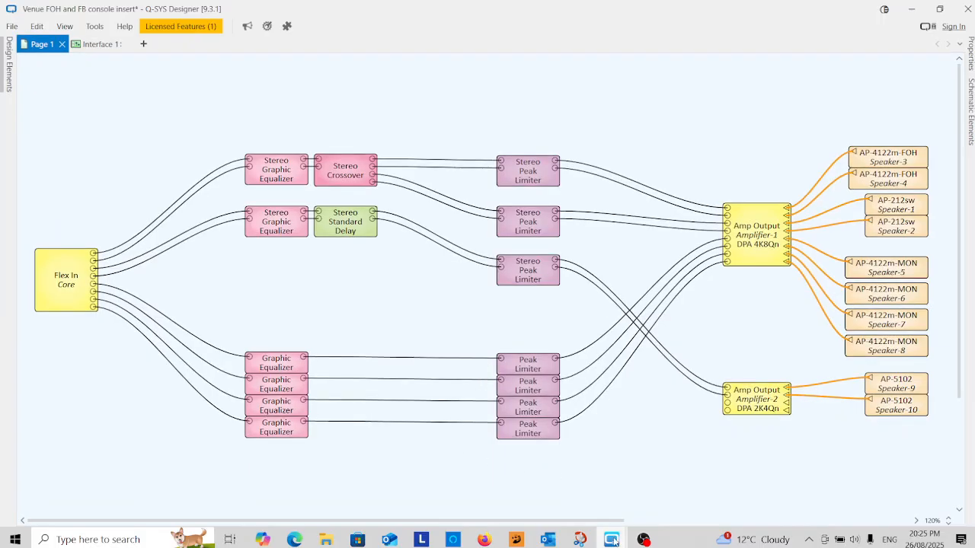
Examine the labelled, colour-coded schematic of the venue new UCI design and close that design.
{"action": "mouse_move", "coordinate": [615, 541]}
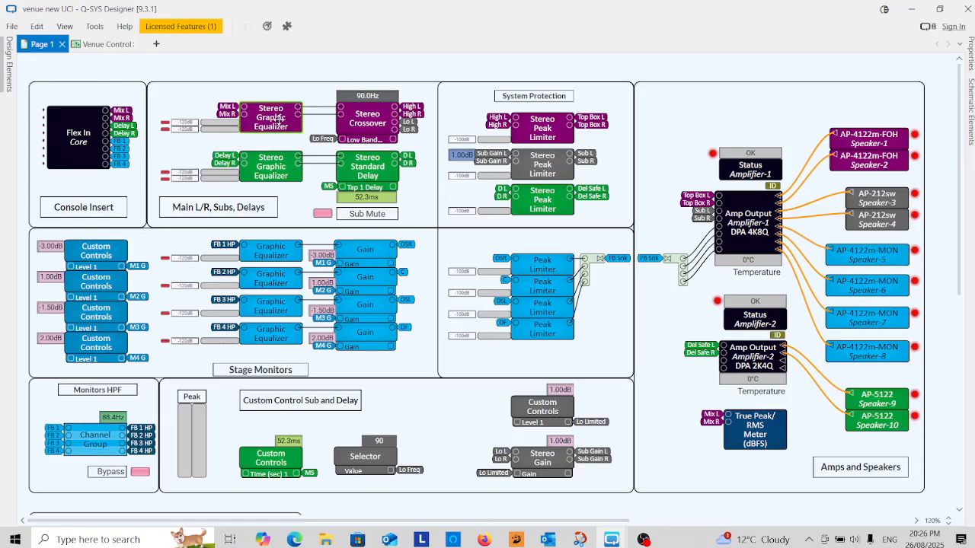
{"action": "left_click_drag", "start_coordinate": [298, 115], "coordinate": [356, 122]}
{"action": "mouse_move", "coordinate": [612, 539]}
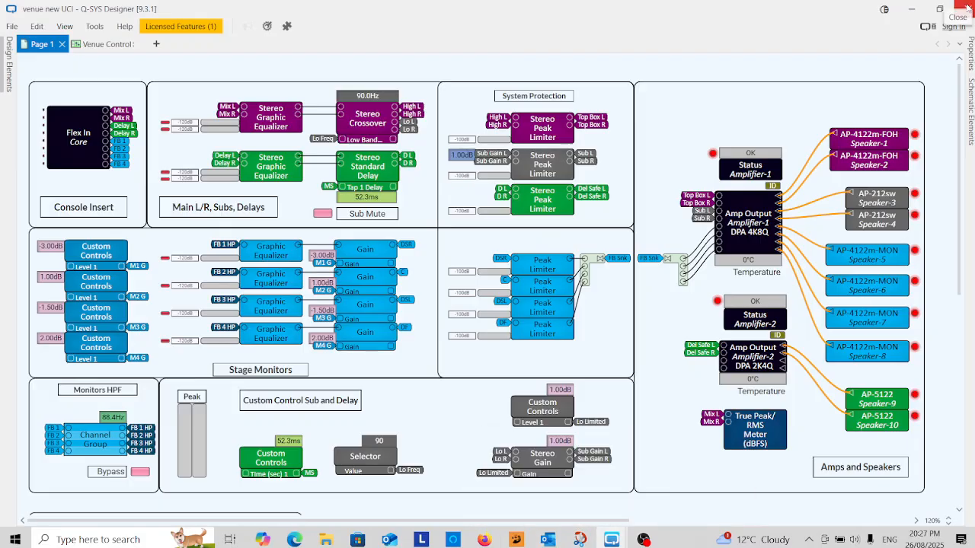
{"action": "left_click", "coordinate": [967, 7]}
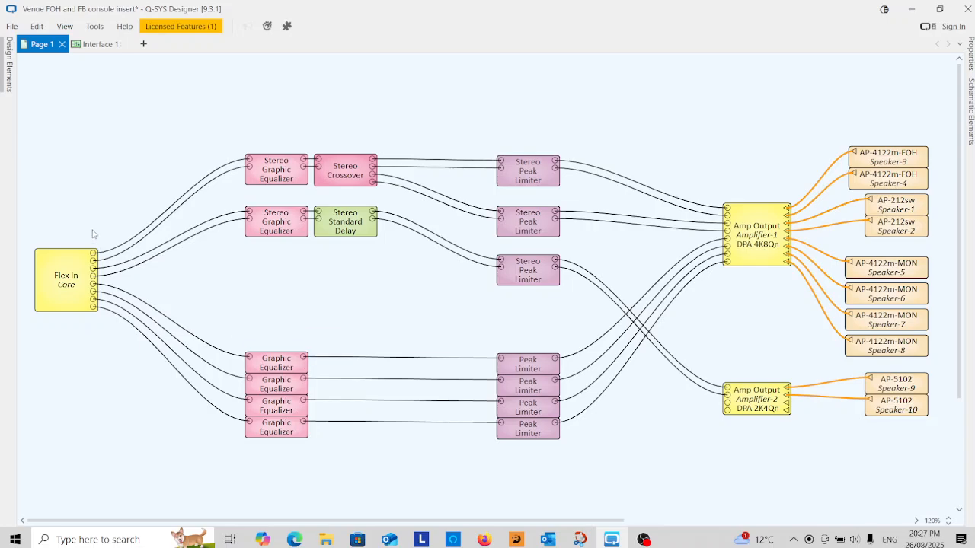
Delete all wires leaving the Flex In block and tag its channel 1 and 2 outputs Mix L and Mix R.
{"action": "left_click_drag", "start_coordinate": [162, 180], "coordinate": [130, 378]}
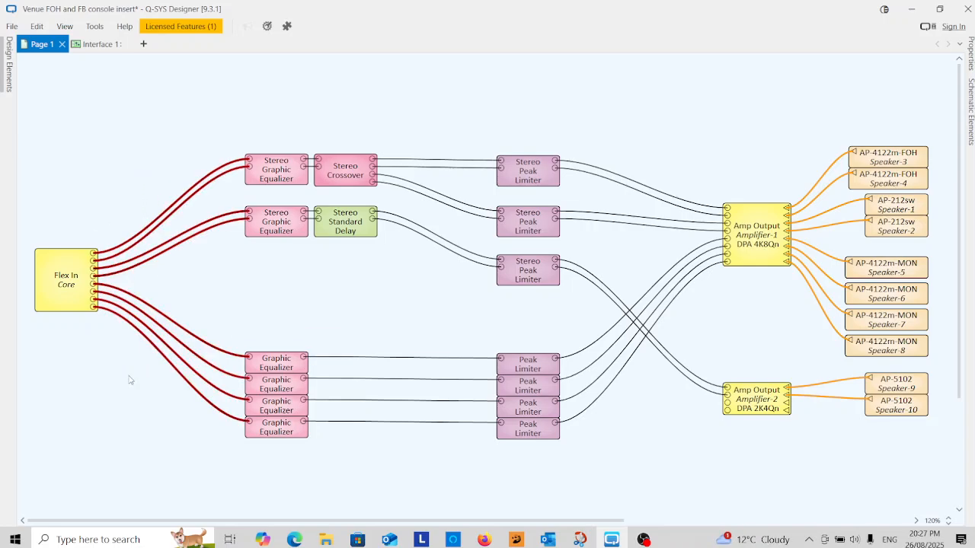
{"action": "key", "text": "Delete"}
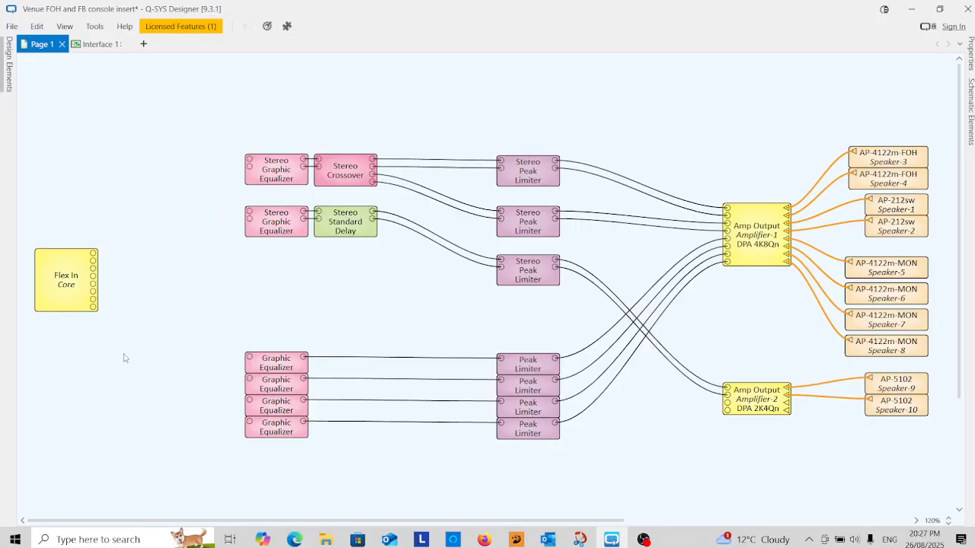
{"action": "double_click", "coordinate": [94, 254]}
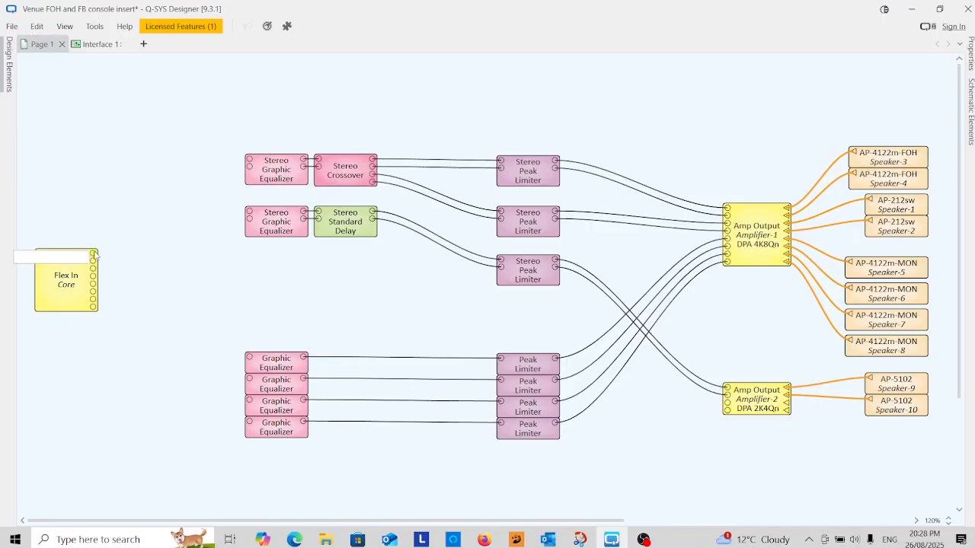
{"action": "type", "text": "Mix L"}
{"action": "key", "text": "Return"}
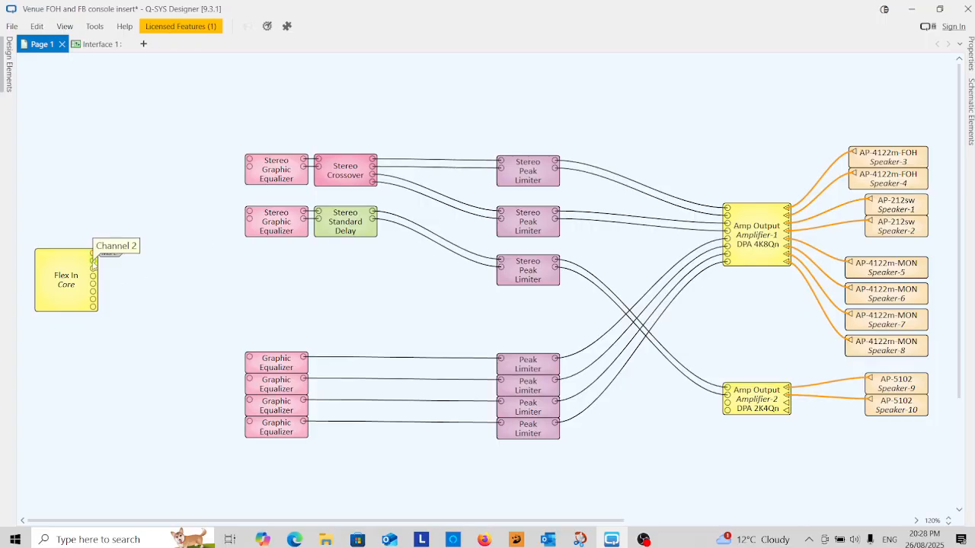
{"action": "double_click", "coordinate": [93, 264]}
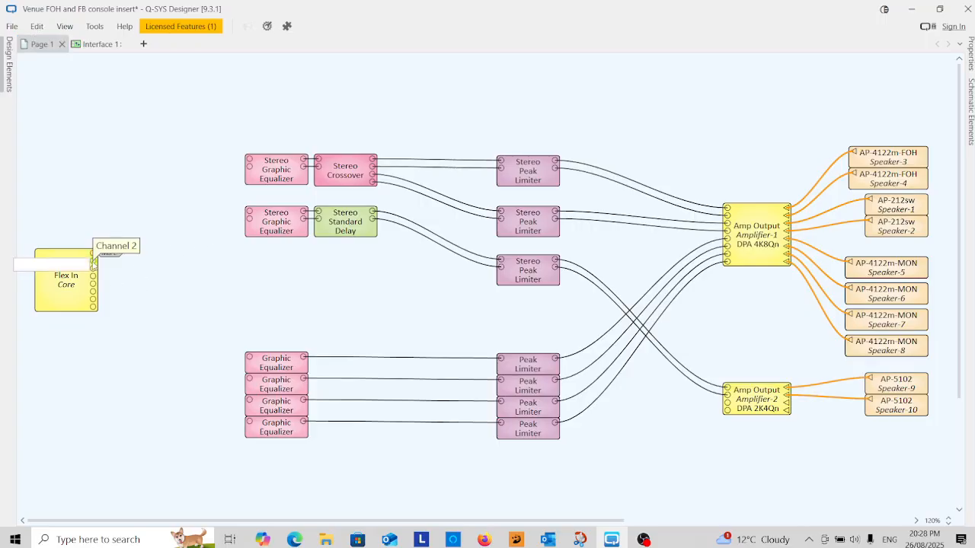
{"action": "type", "text": "Mix R"}
{"action": "key", "text": "Return"}
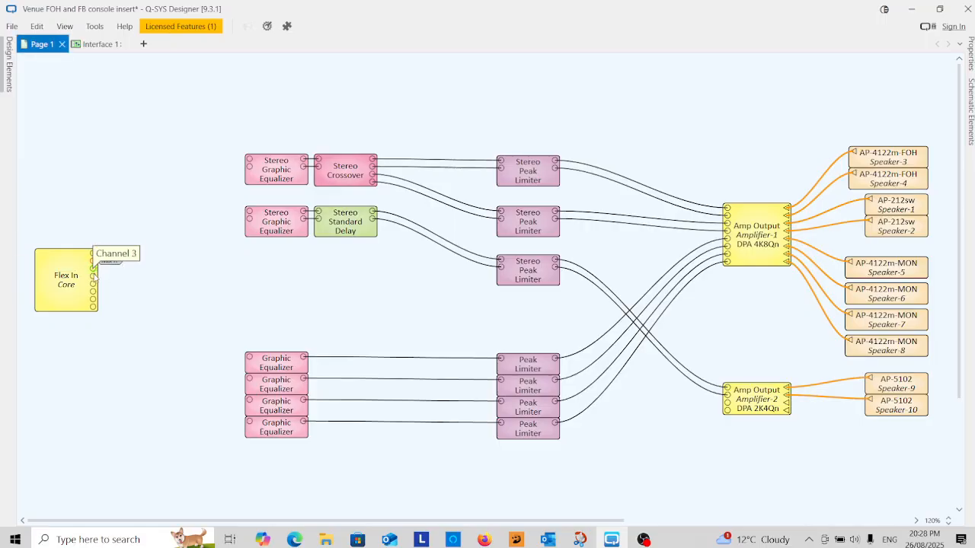
Tag the Flex In block's channel 3 and 4 outputs Delay L and Delay R.
{"action": "double_click", "coordinate": [93, 272]}
{"action": "type", "text": "Delay L"}
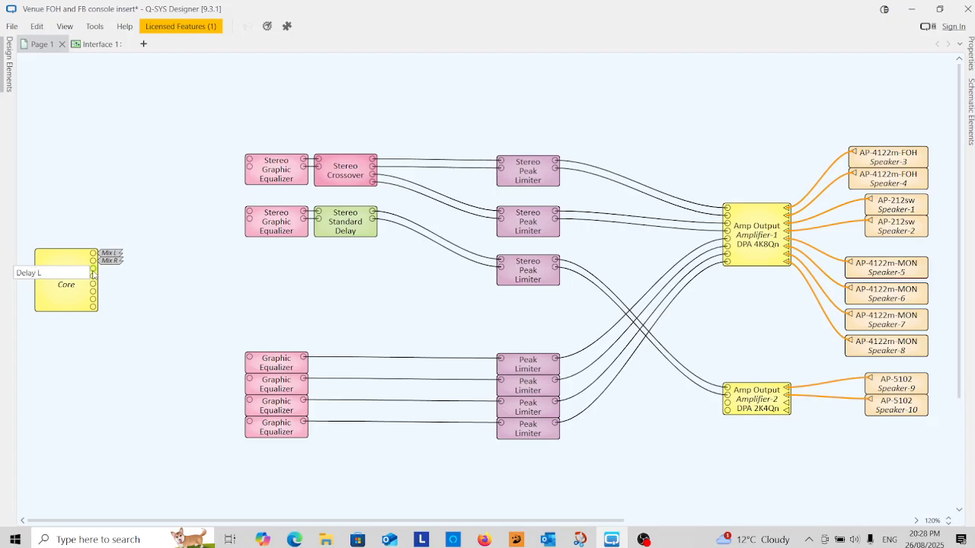
{"action": "key", "text": "Return"}
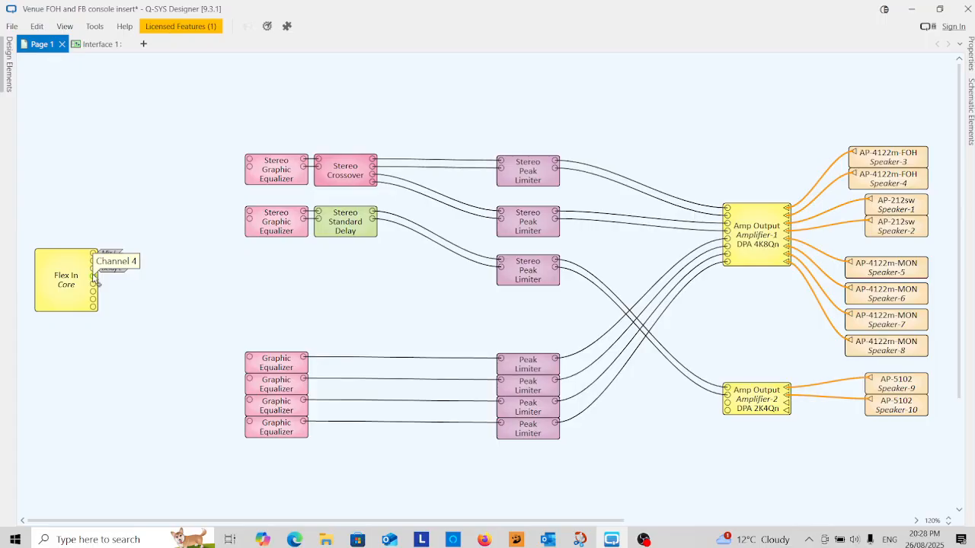
{"action": "left_click", "coordinate": [94, 277]}
{"action": "type", "text": "De"}
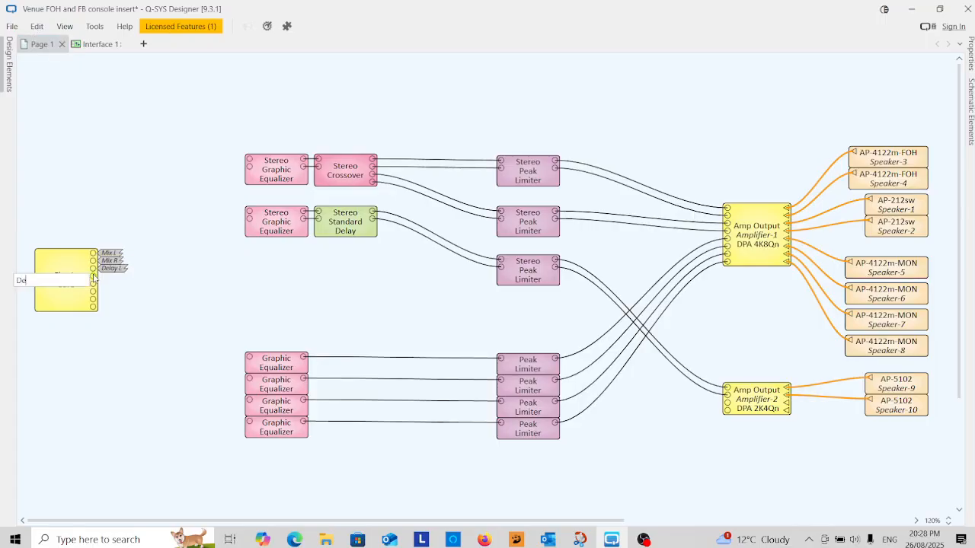
{"action": "type", "text": "lay R"}
{"action": "key", "text": "Return"}
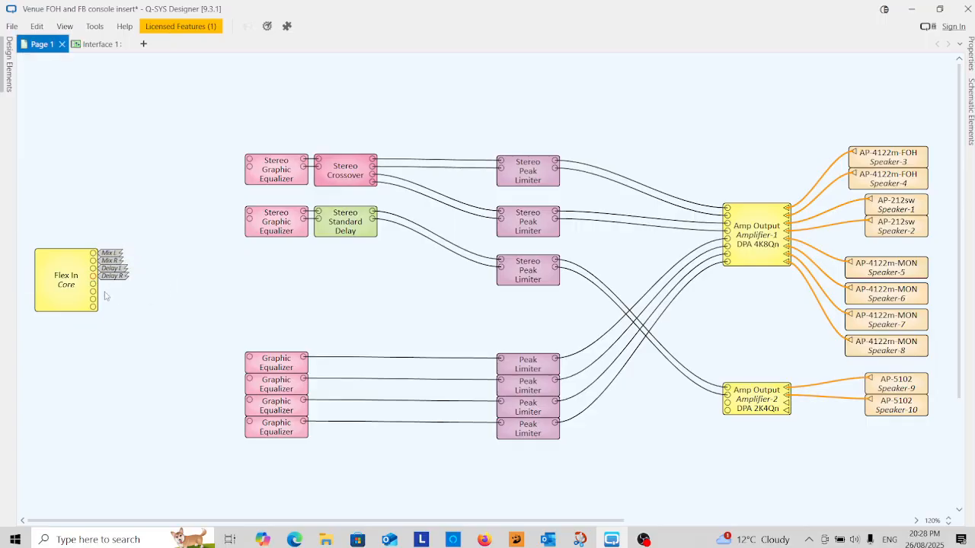
{"action": "left_click", "coordinate": [95, 283]}
{"action": "double_click", "coordinate": [94, 283]}
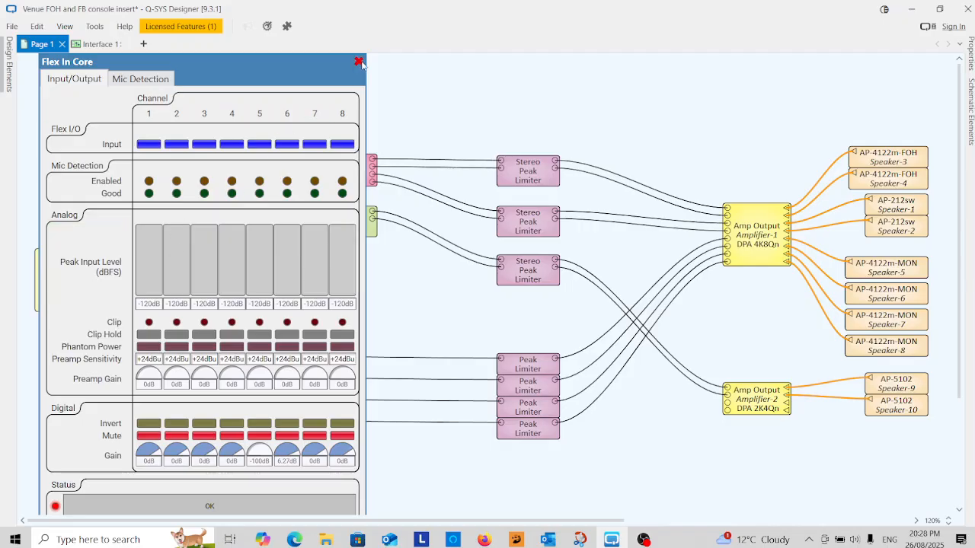
{"action": "left_click", "coordinate": [360, 62]}
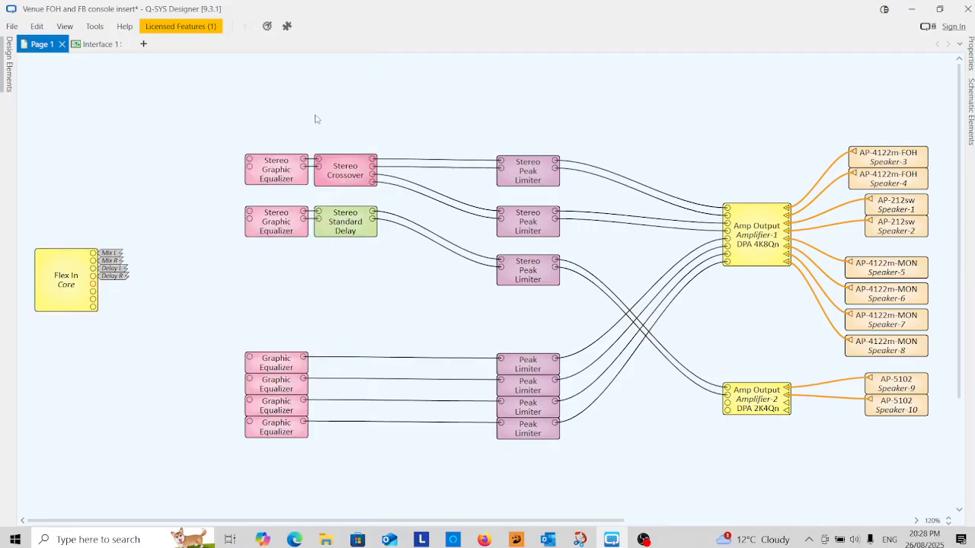
Tag the Flex In block's channel 5 and 6 outputs Mon 1 and Mon 2.
{"action": "double_click", "coordinate": [95, 284]}
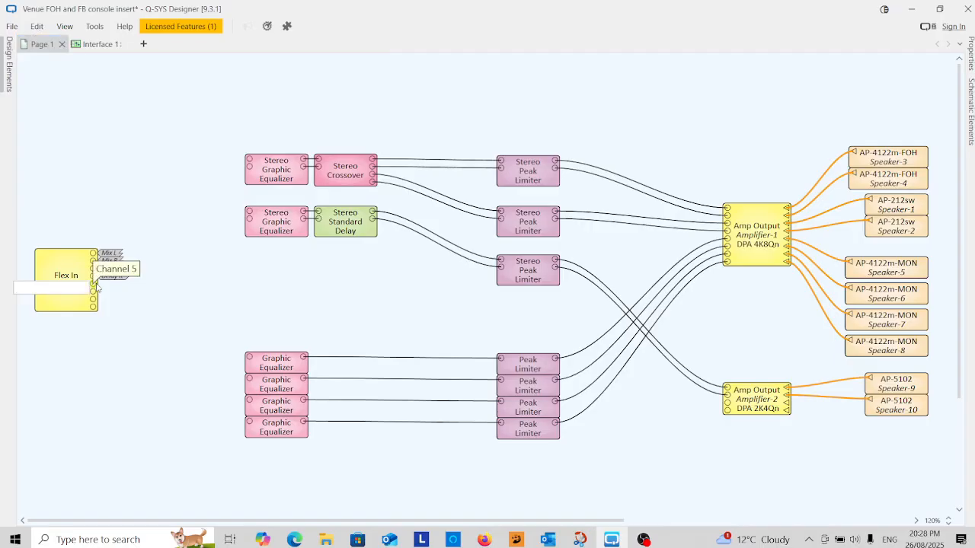
{"action": "type", "text": "Mon 1"}
{"action": "key", "text": "Return"}
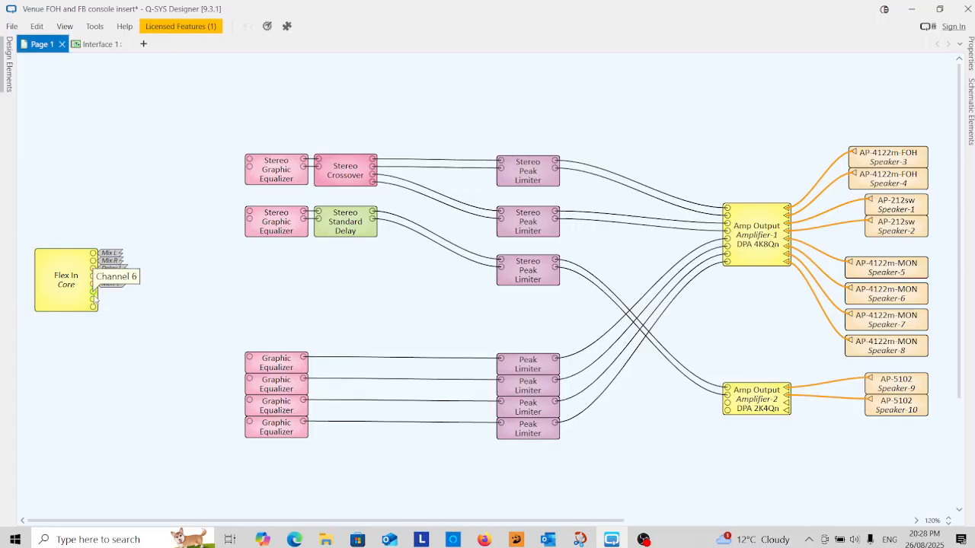
{"action": "double_click", "coordinate": [94, 297]}
{"action": "type", "text": "Mon w2"}
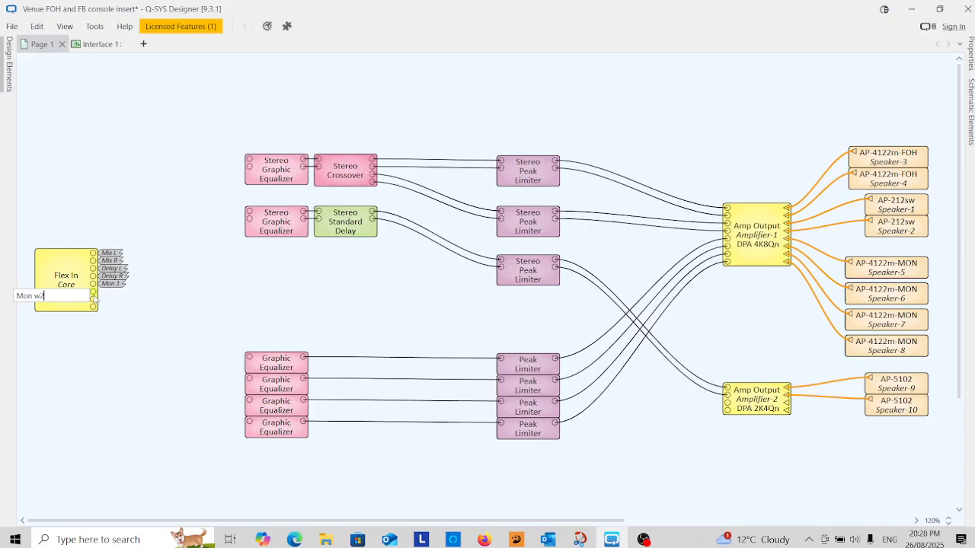
{"action": "key", "text": "Return"}
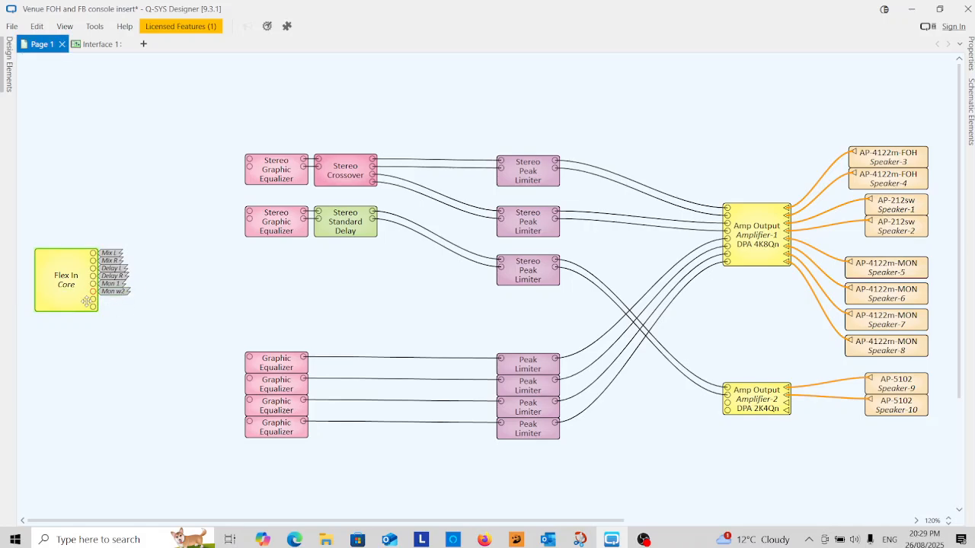
{"action": "double_click", "coordinate": [95, 294]}
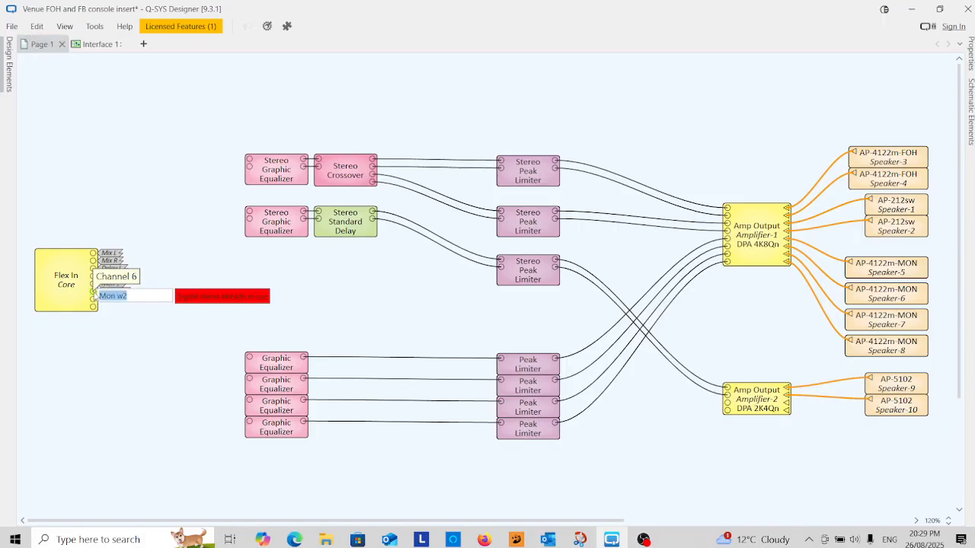
{"action": "left_click", "coordinate": [132, 295]}
{"action": "key", "text": "BackSpace"}
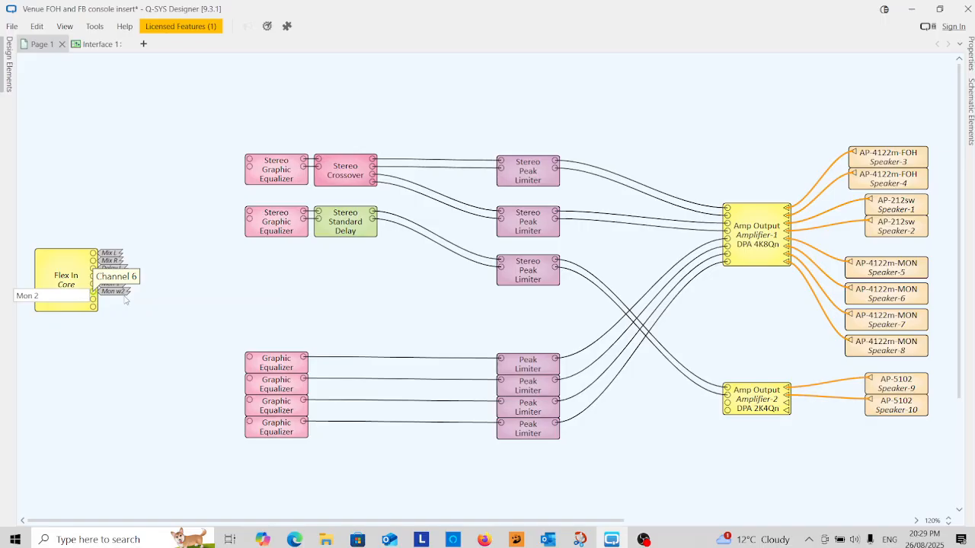
{"action": "key", "text": "Return"}
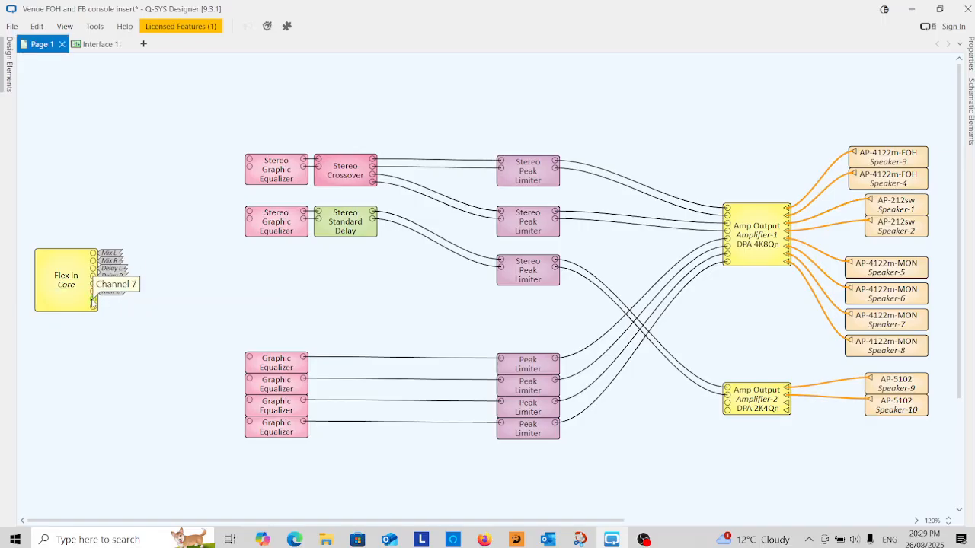
Tag the Flex In block's channel 7 and 8 outputs Mon 3 and Mon 4.
{"action": "double_click", "coordinate": [92, 302]}
{"action": "type", "text": "Mon 3"}
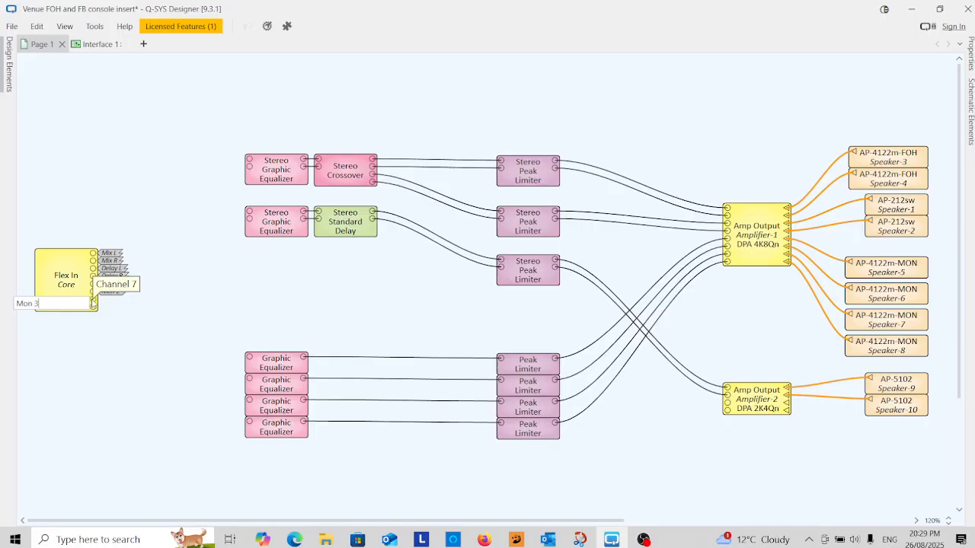
{"action": "key", "text": "Return"}
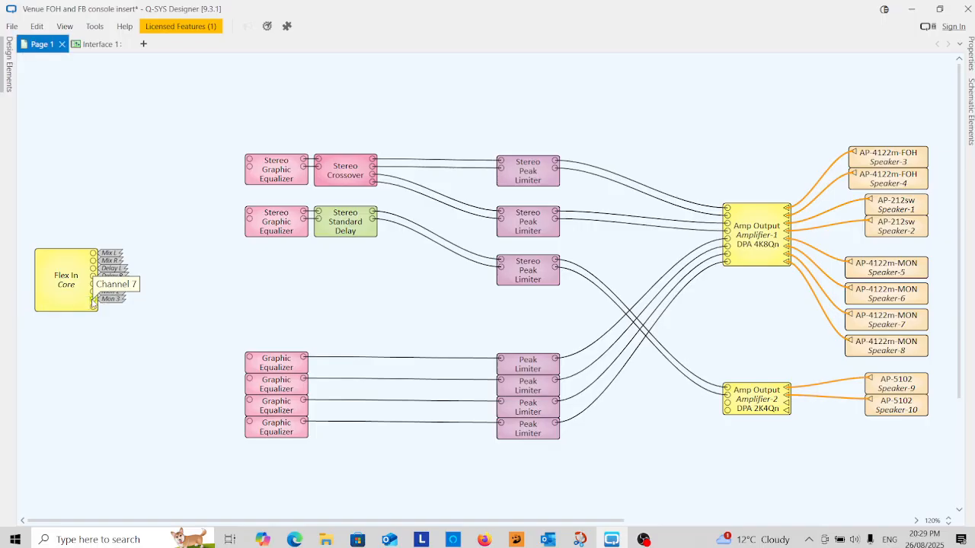
{"action": "double_click", "coordinate": [94, 308]}
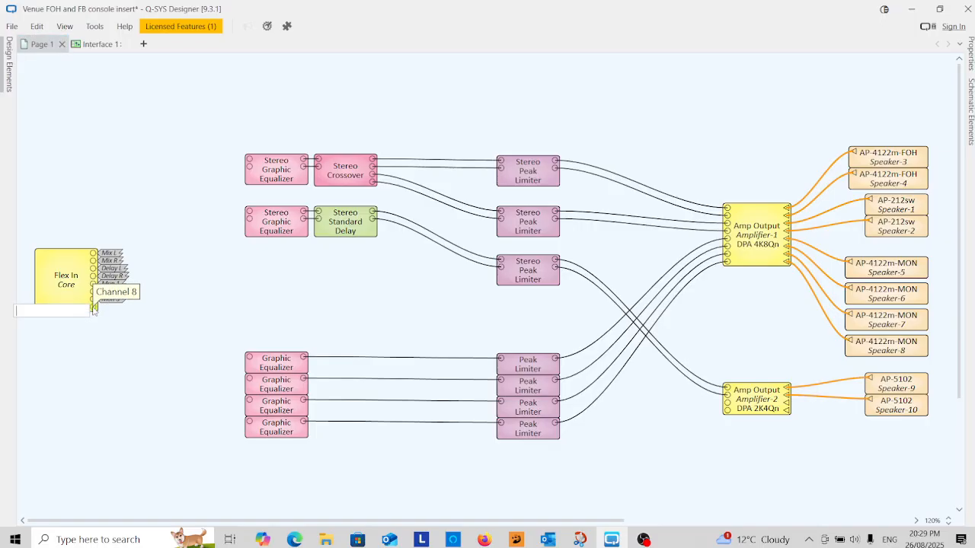
{"action": "type", "text": "Mon 4"}
{"action": "key", "text": "Return"}
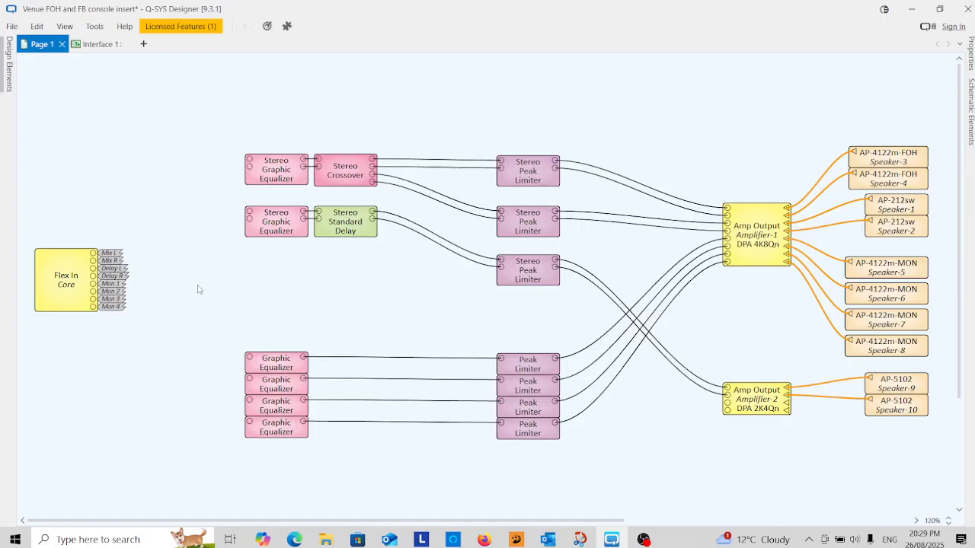
Assign the existing tags Mix L and Mix R to the inputs of the Stereo Graphic Equalizer feeding the Stereo Crossover.
{"action": "double_click", "coordinate": [249, 159]}
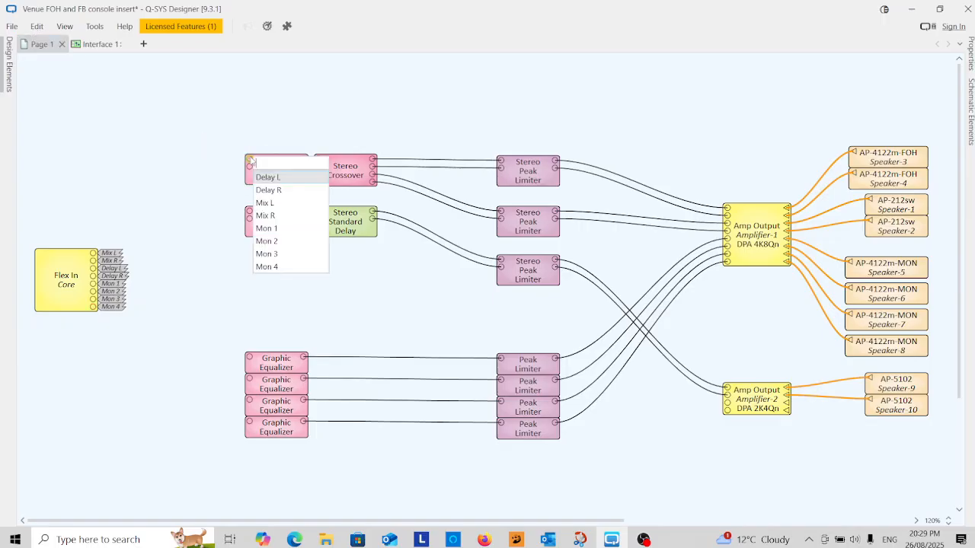
{"action": "left_click", "coordinate": [267, 203]}
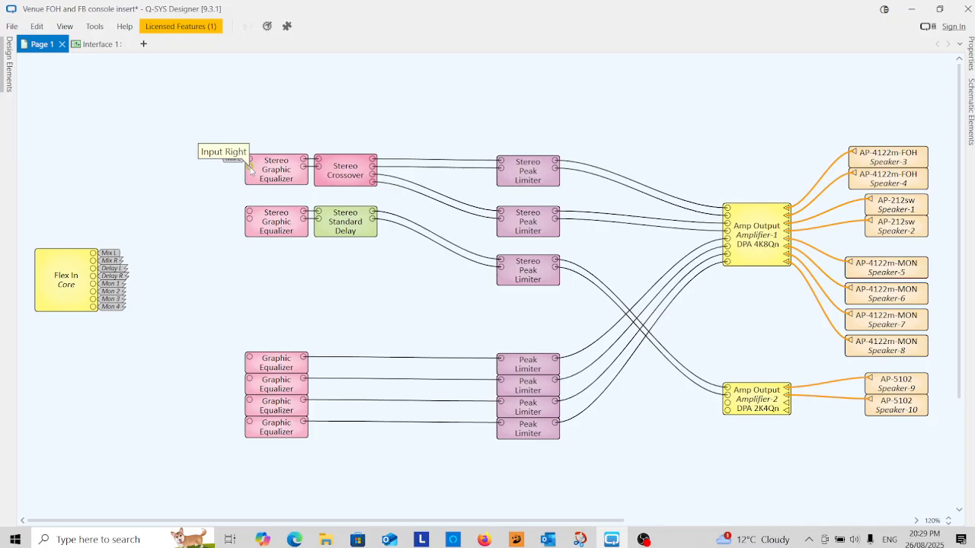
{"action": "double_click", "coordinate": [251, 168]}
{"action": "left_click", "coordinate": [263, 221]}
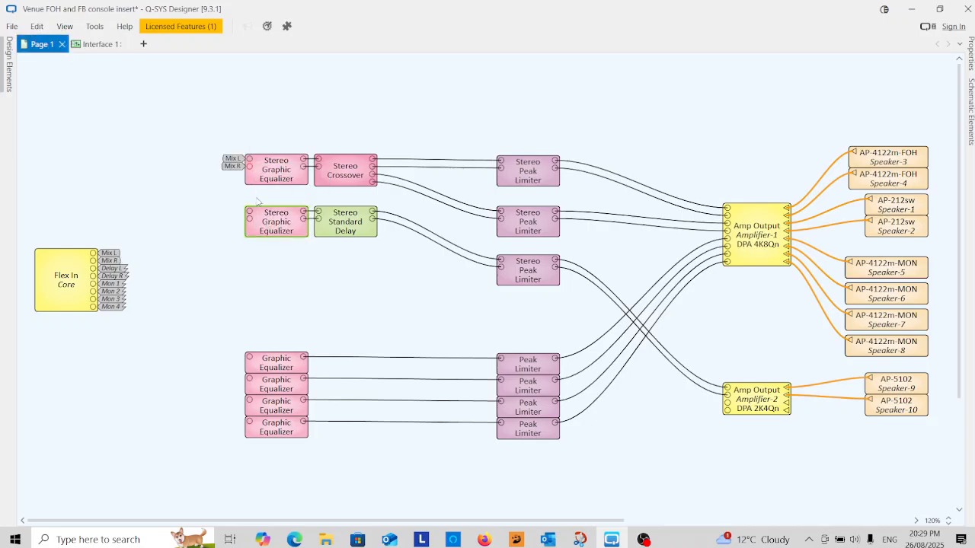
Assign the existing tags Delay L and Delay R to the inputs of the Stereo Graphic Equalizer feeding the Stereo Standard Delay.
{"action": "double_click", "coordinate": [251, 216]}
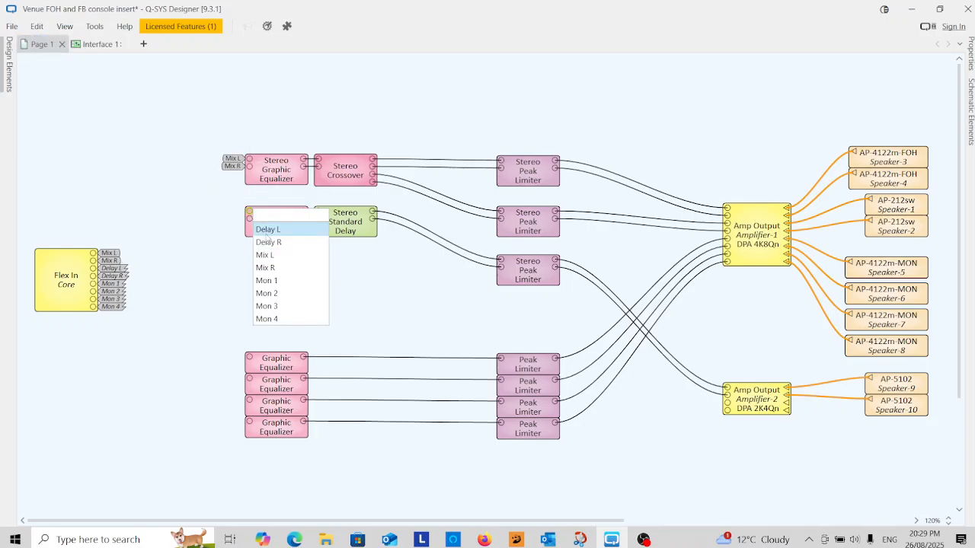
{"action": "left_click", "coordinate": [265, 228]}
{"action": "double_click", "coordinate": [249, 219]}
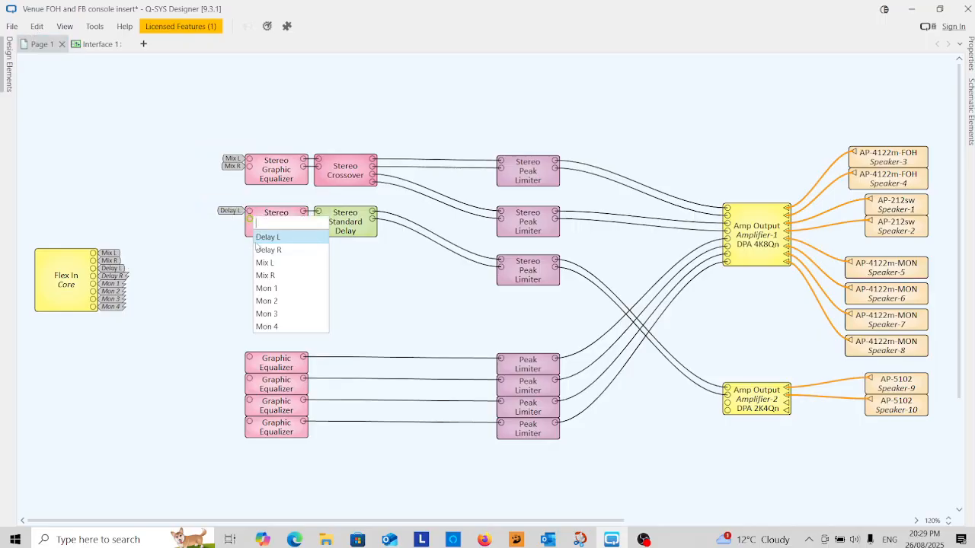
{"action": "left_click", "coordinate": [270, 249]}
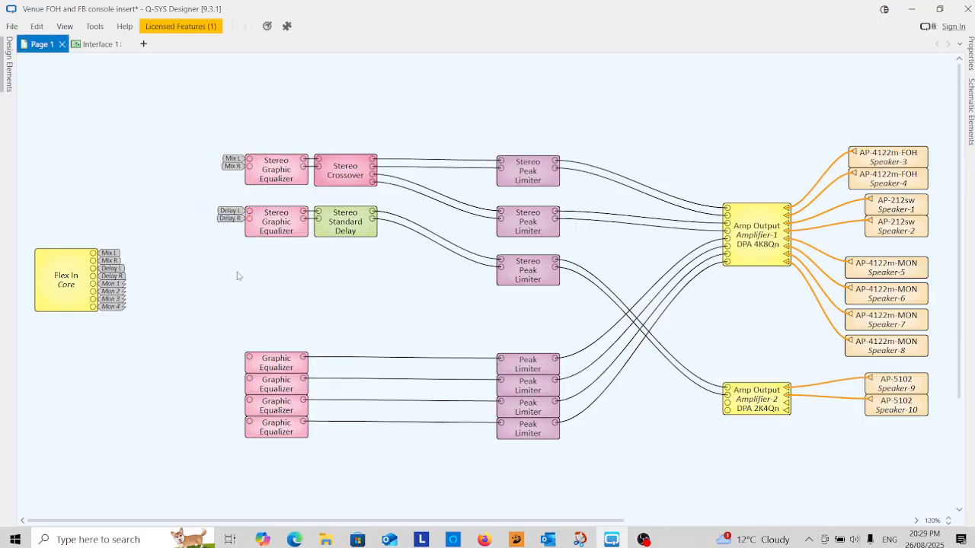
Assign the tags Mon 1, Mon 2, Mon 3 and Mon 4 to the inputs of the four mono Graphic Equalizers, from first to last.
{"action": "double_click", "coordinate": [249, 358]}
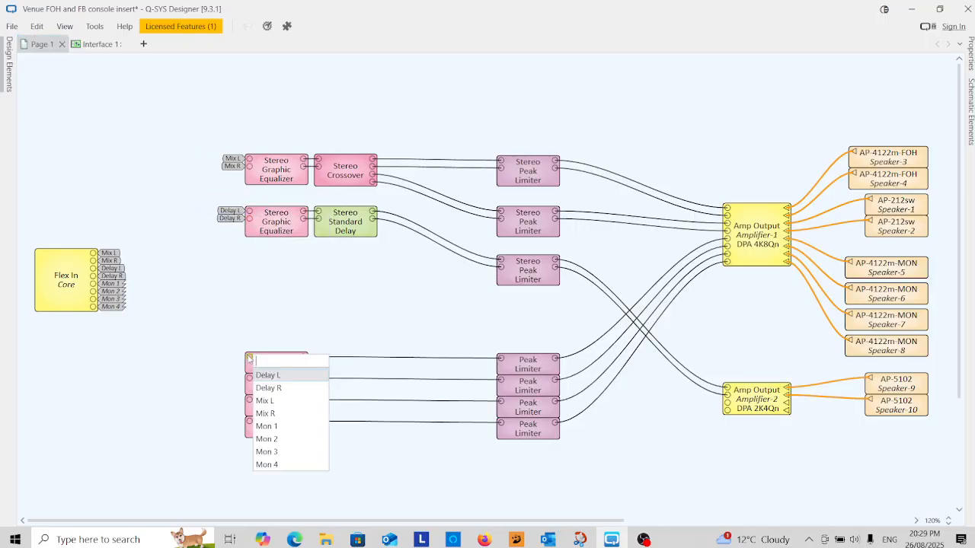
{"action": "left_click", "coordinate": [268, 426]}
{"action": "double_click", "coordinate": [249, 378]}
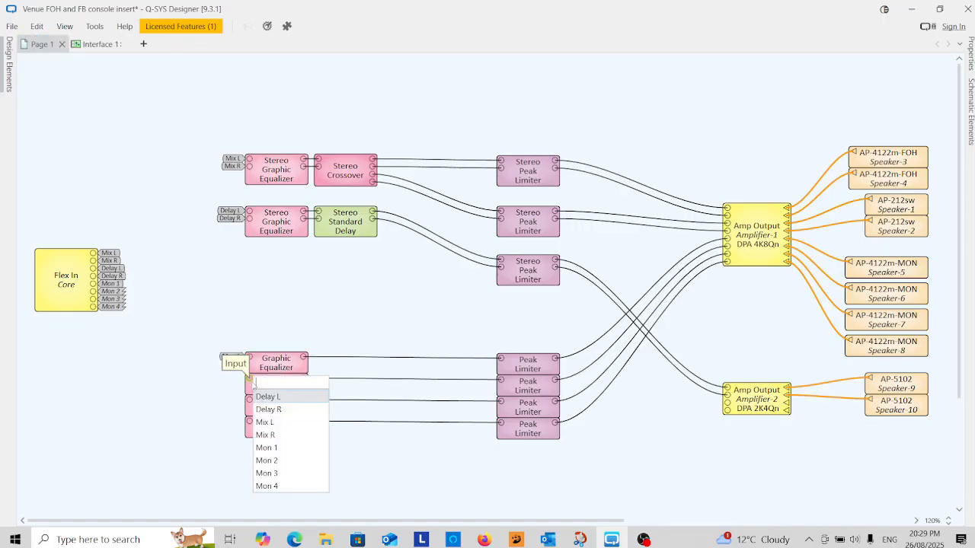
{"action": "left_click", "coordinate": [269, 462]}
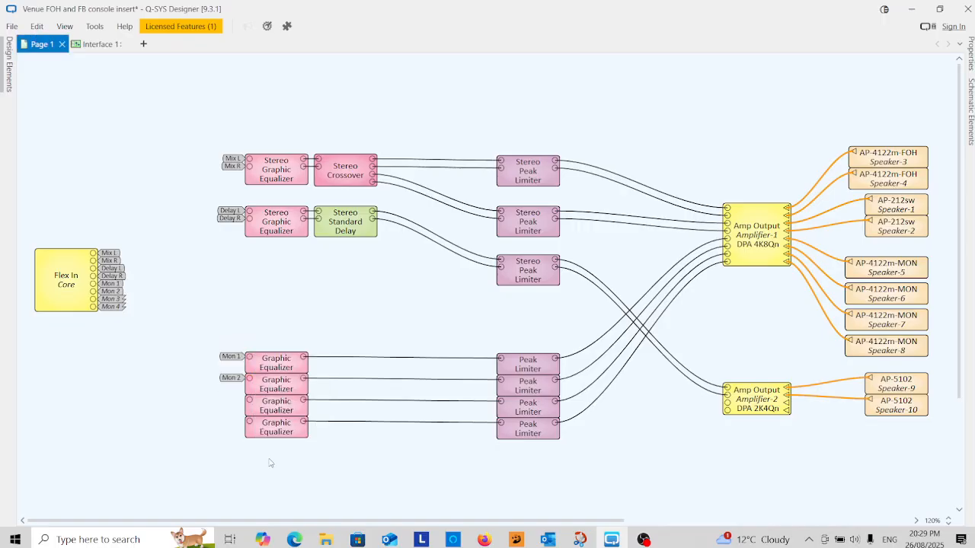
{"action": "double_click", "coordinate": [249, 400]}
{"action": "left_click", "coordinate": [268, 495]}
{"action": "double_click", "coordinate": [249, 423]}
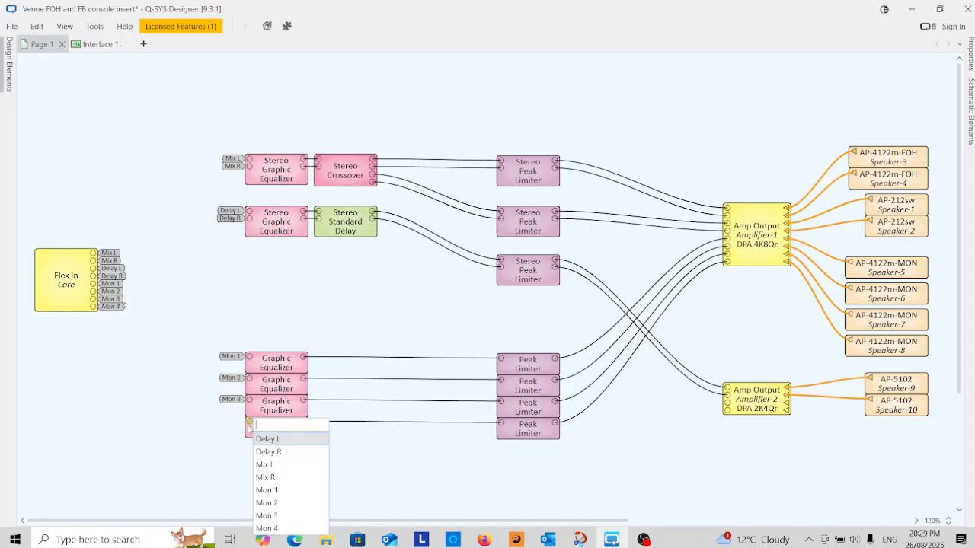
{"action": "left_click", "coordinate": [268, 529]}
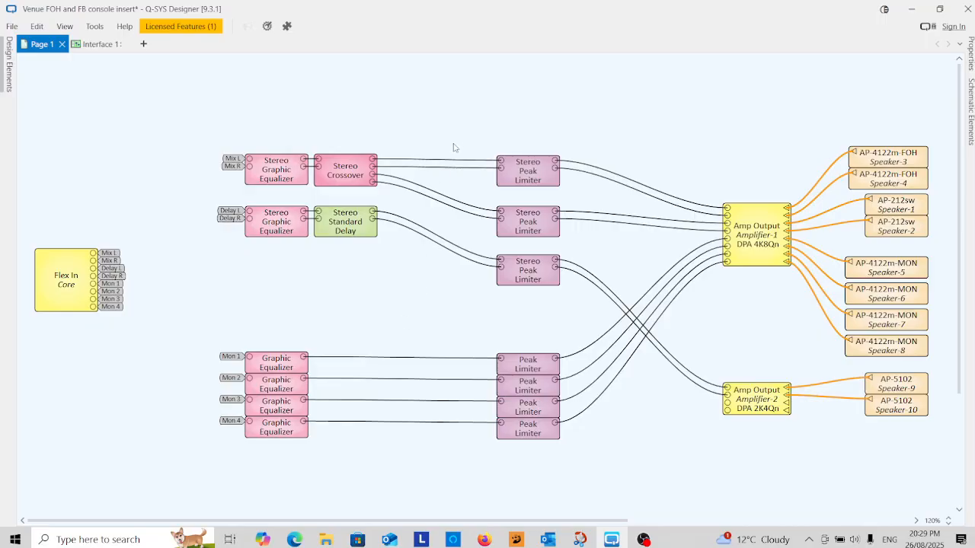
Delete the wires between the Stereo Crossover and the peak limiters, and tag its high left and right outputs High L and High R.
{"action": "left_click", "coordinate": [443, 214]}
{"action": "key", "text": "Delete"}
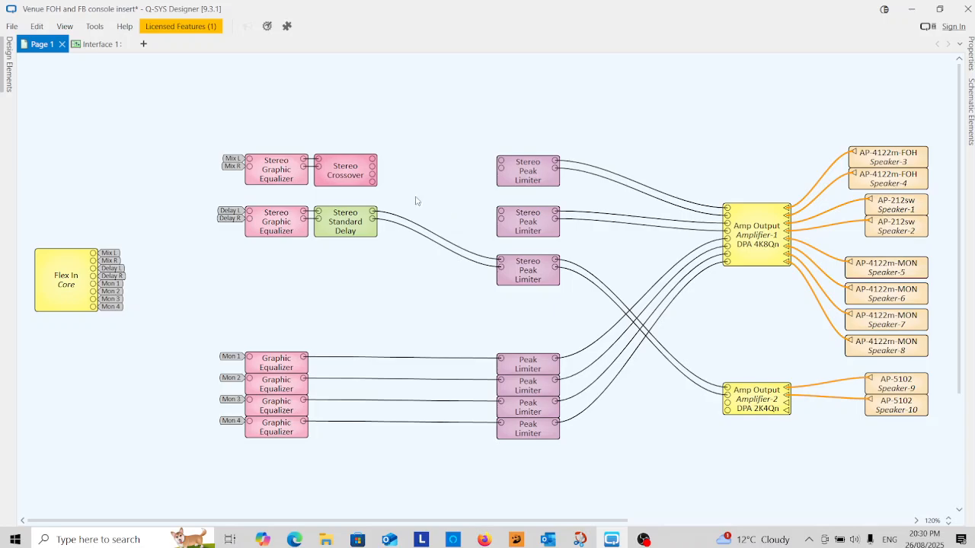
{"action": "double_click", "coordinate": [372, 162]}
{"action": "type", "text": "H"}
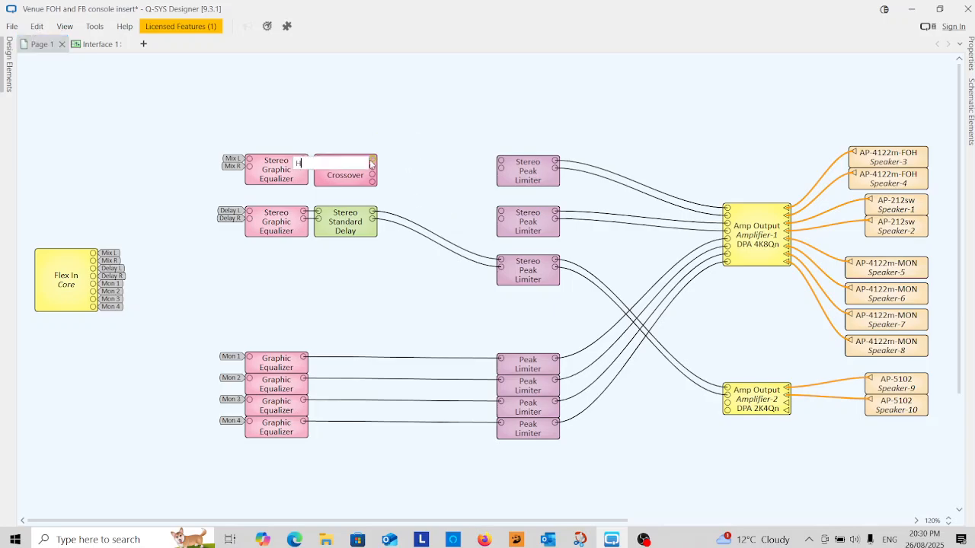
{"action": "type", "text": "igh Left"}
{"action": "key", "text": "Return"}
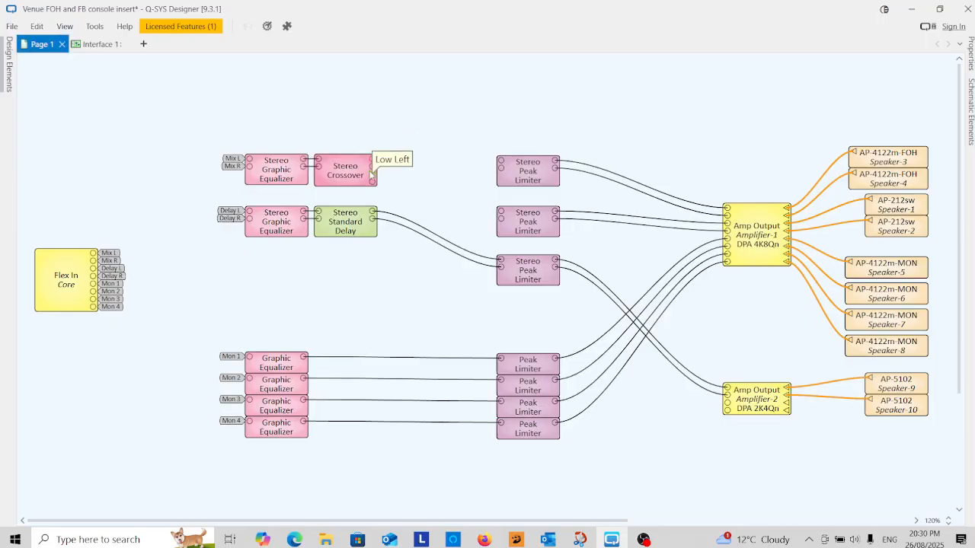
{"action": "double_click", "coordinate": [372, 169]}
{"action": "type", "text": "High R"}
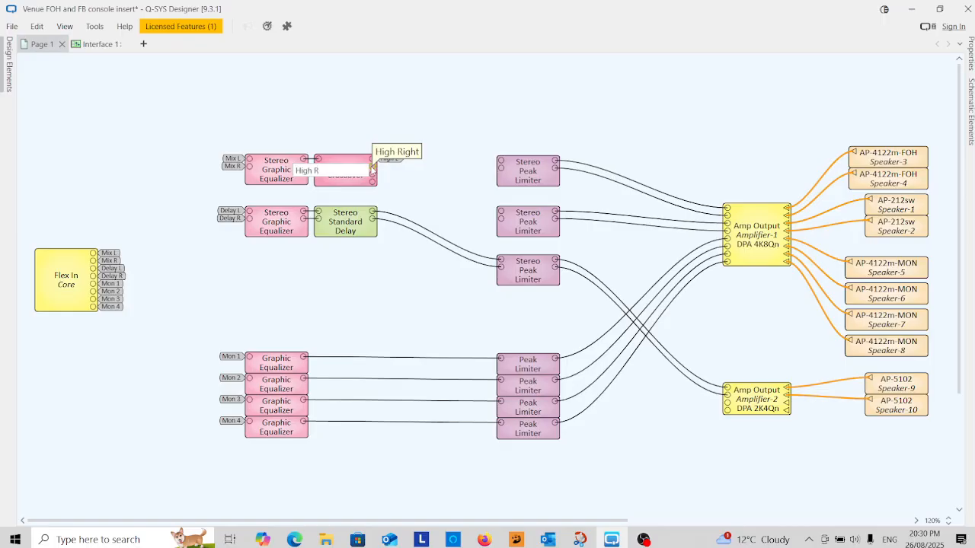
{"action": "key", "text": "Return"}
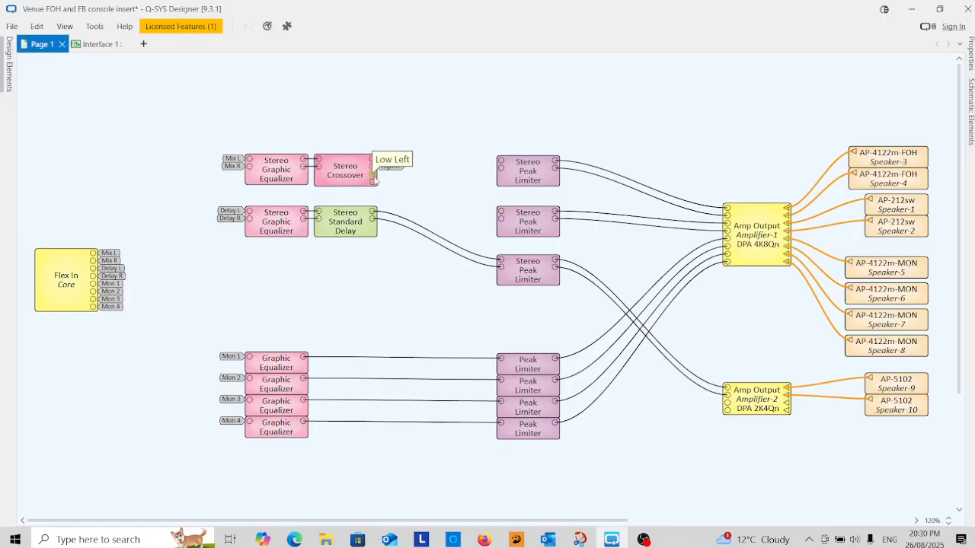
Tag the Stereo Crossover's low left and low right outputs Low L and Low R.
{"action": "double_click", "coordinate": [372, 174]}
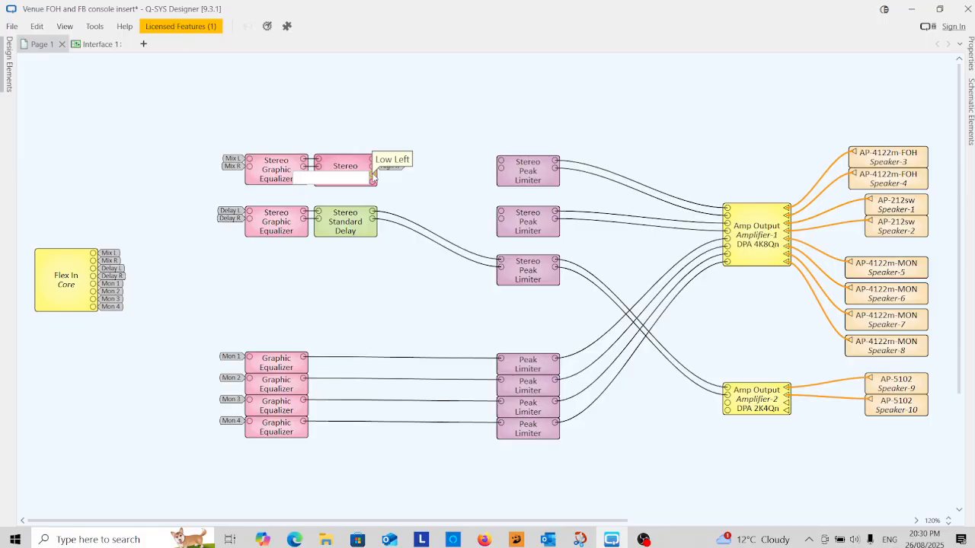
{"action": "type", "text": "Low L"}
{"action": "key", "text": "Return"}
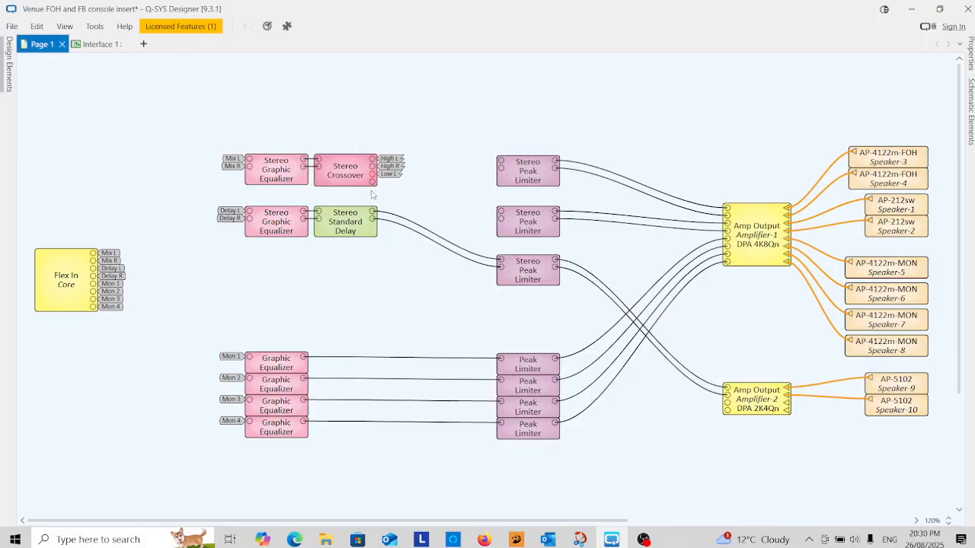
{"action": "double_click", "coordinate": [374, 182]}
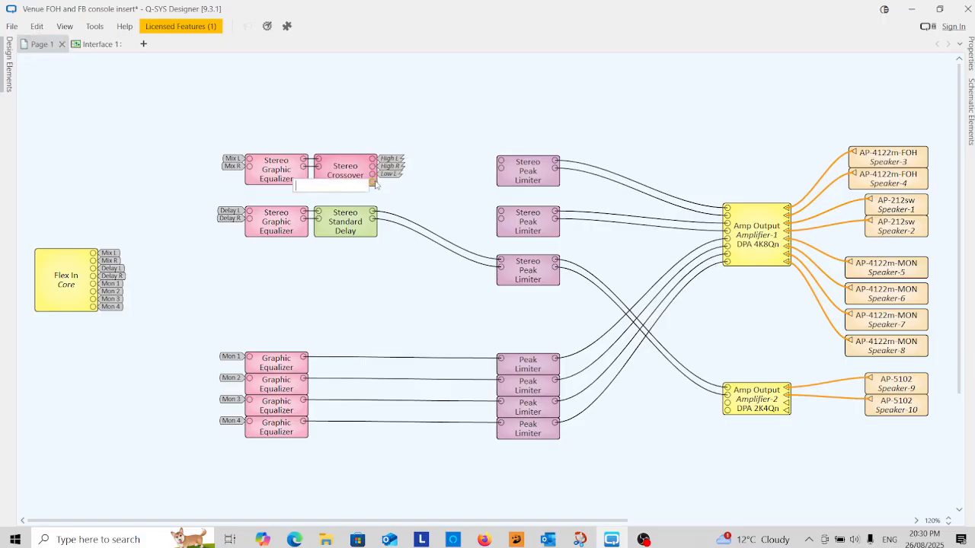
{"action": "type", "text": "Low R"}
{"action": "key", "text": "Return"}
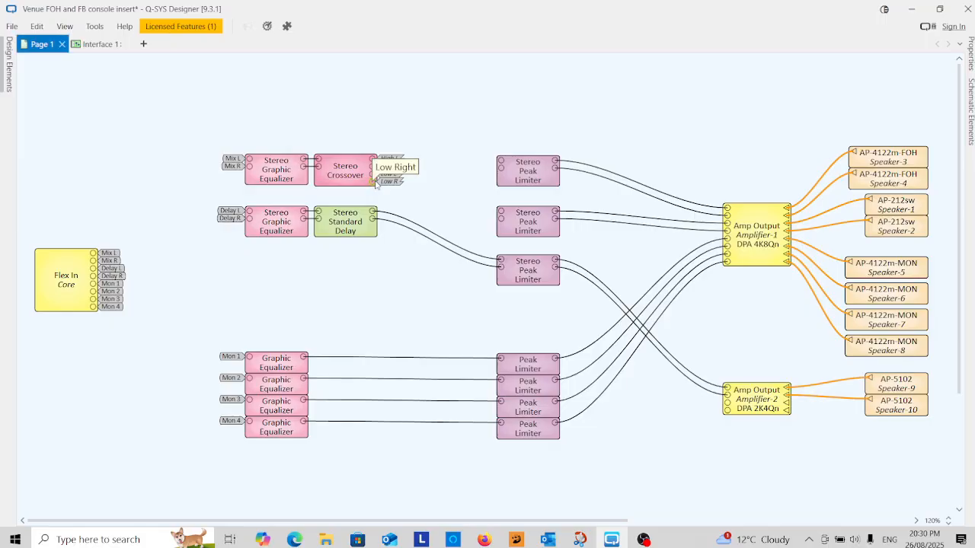
Assign the existing tags High L and High R to the left and right inputs of the first Stereo Peak Limiter.
{"action": "double_click", "coordinate": [501, 169]}
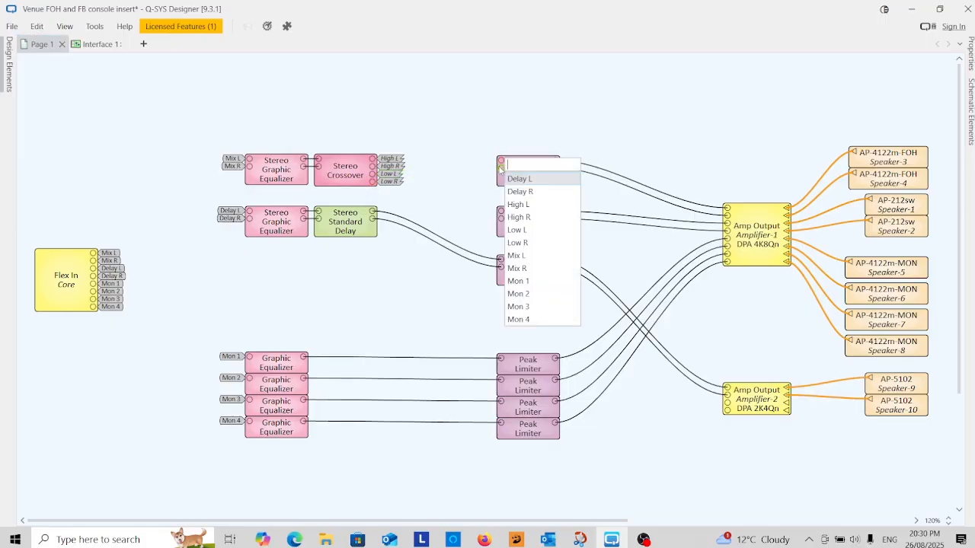
{"action": "left_click", "coordinate": [463, 156]}
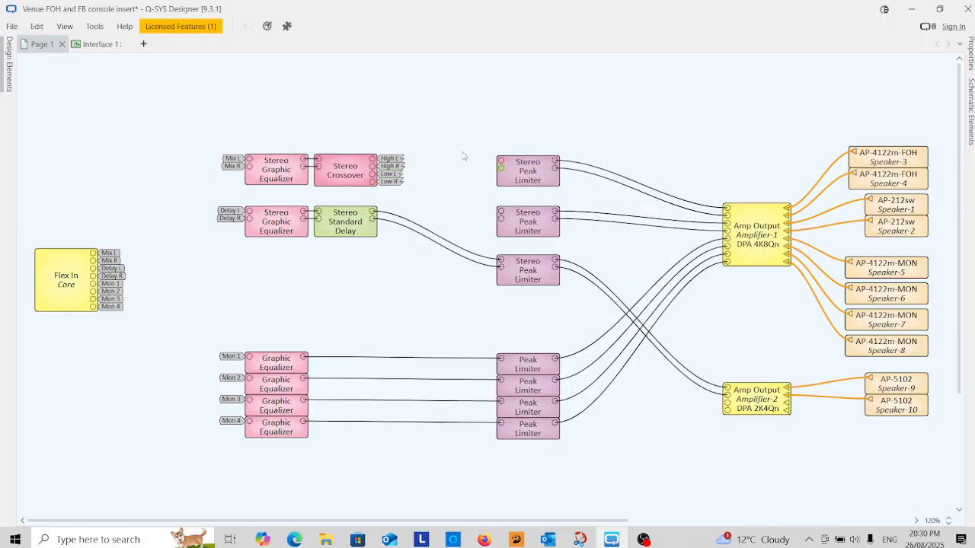
{"action": "double_click", "coordinate": [502, 162]}
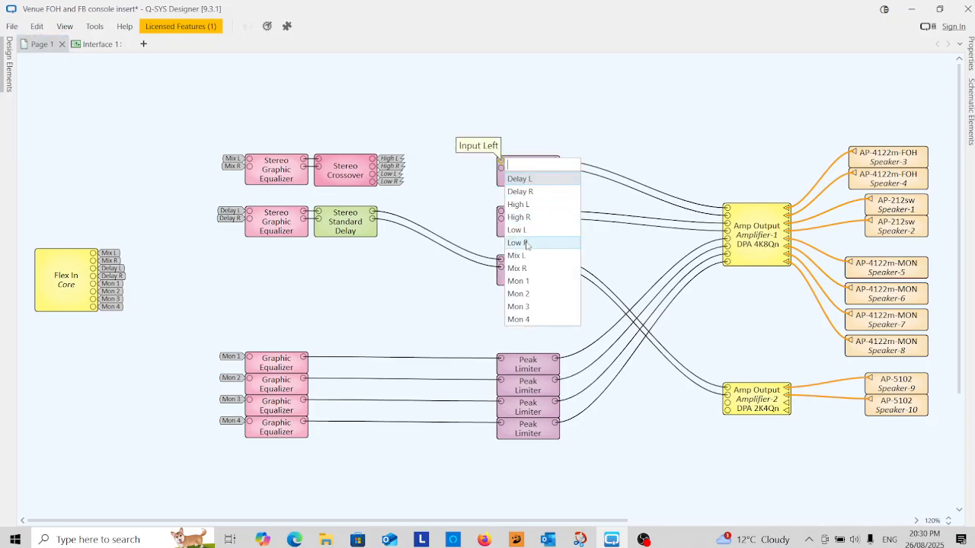
{"action": "left_click", "coordinate": [524, 204]}
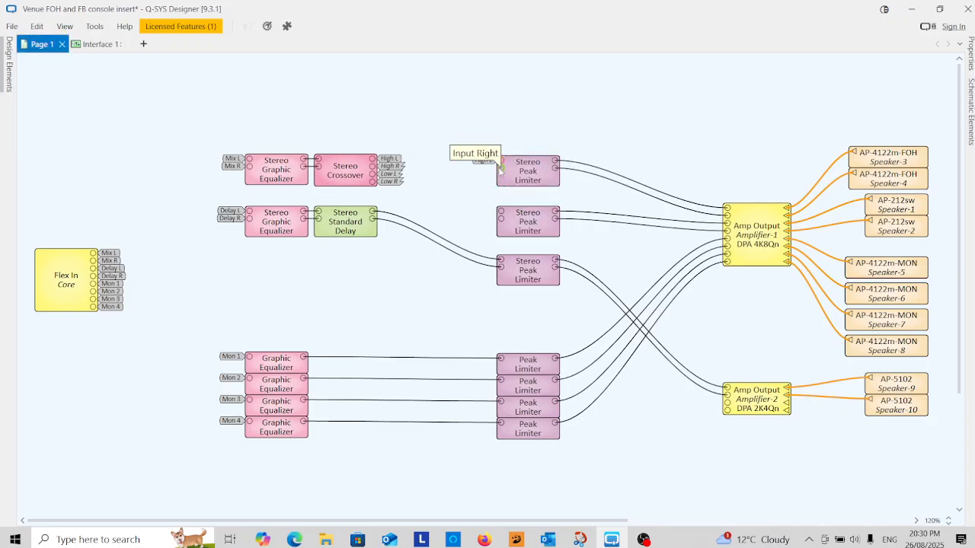
{"action": "left_click", "coordinate": [500, 168]}
{"action": "left_click", "coordinate": [517, 225]}
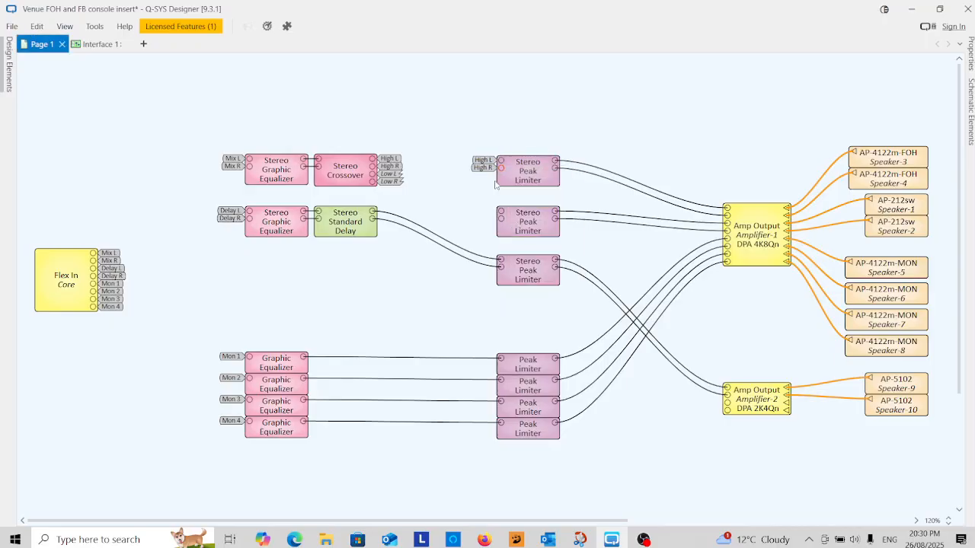
Assign the existing tags Low L and Low R to the left and right inputs of the second Stereo Peak Limiter.
{"action": "left_click", "coordinate": [500, 217]}
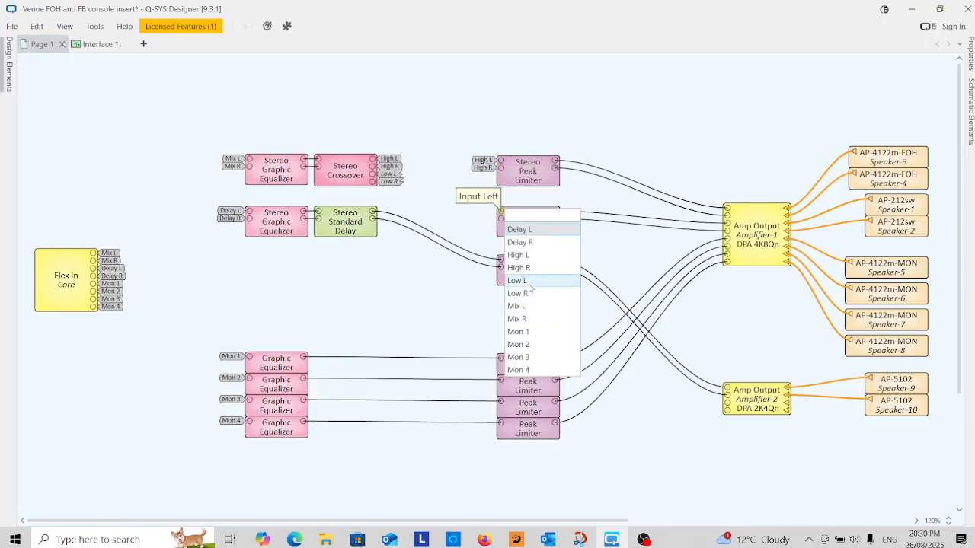
{"action": "left_click", "coordinate": [528, 281]}
{"action": "left_click", "coordinate": [500, 223]}
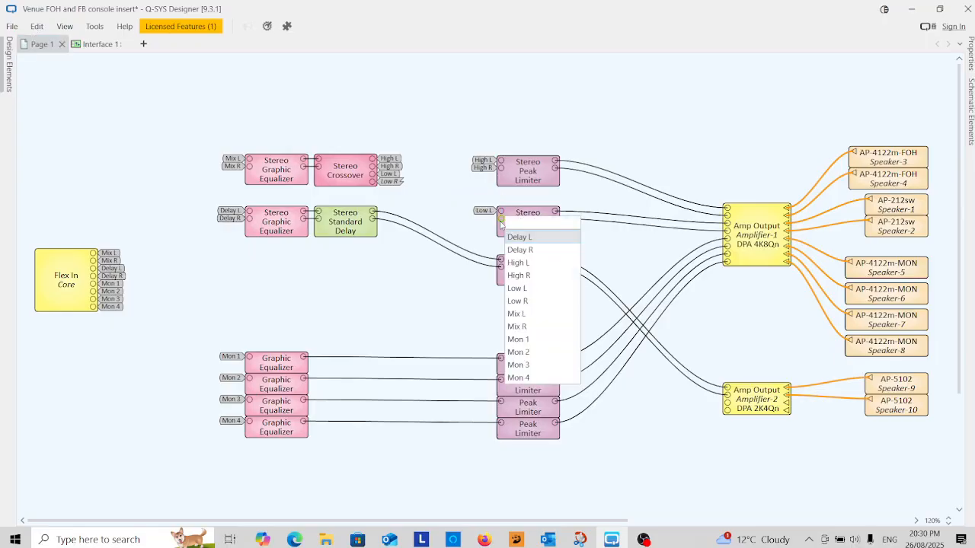
{"action": "left_click", "coordinate": [519, 301]}
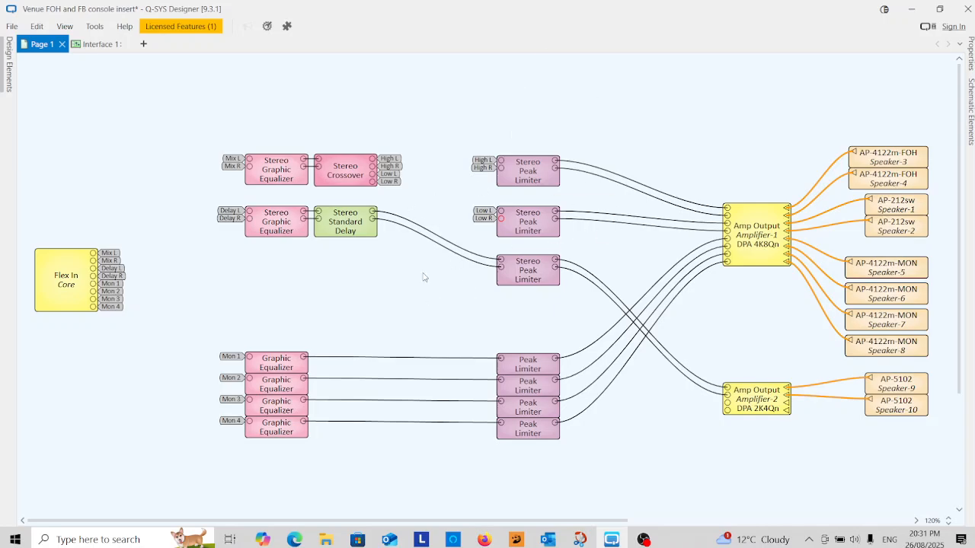
Delete the wires between the Stereo Standard Delay and the third Stereo Peak Limiter, and tag the delay's left and right outputs Del L and Del R.
{"action": "left_click_drag", "start_coordinate": [439, 211], "coordinate": [412, 271]}
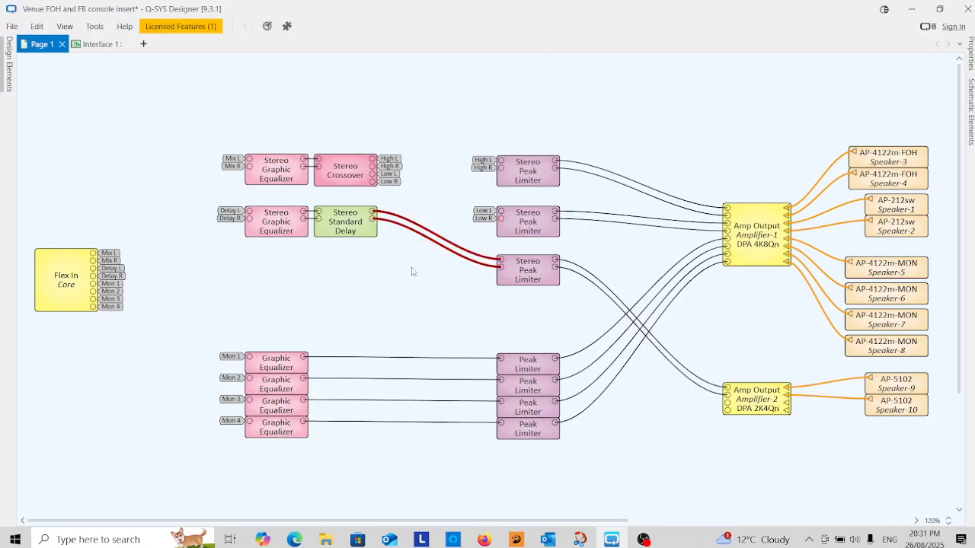
{"action": "key", "text": "Delete"}
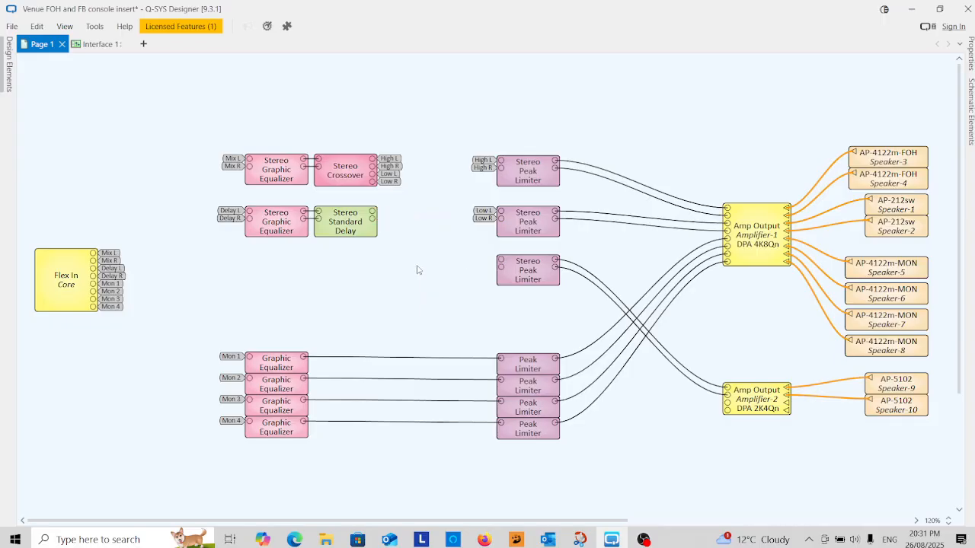
{"action": "double_click", "coordinate": [373, 215]}
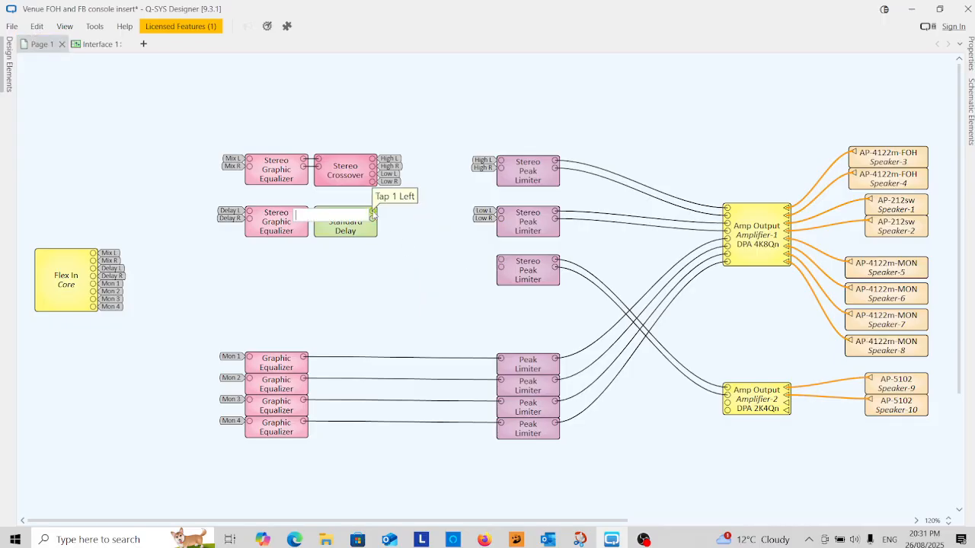
{"action": "type", "text": "Del L"}
{"action": "key", "text": "Return"}
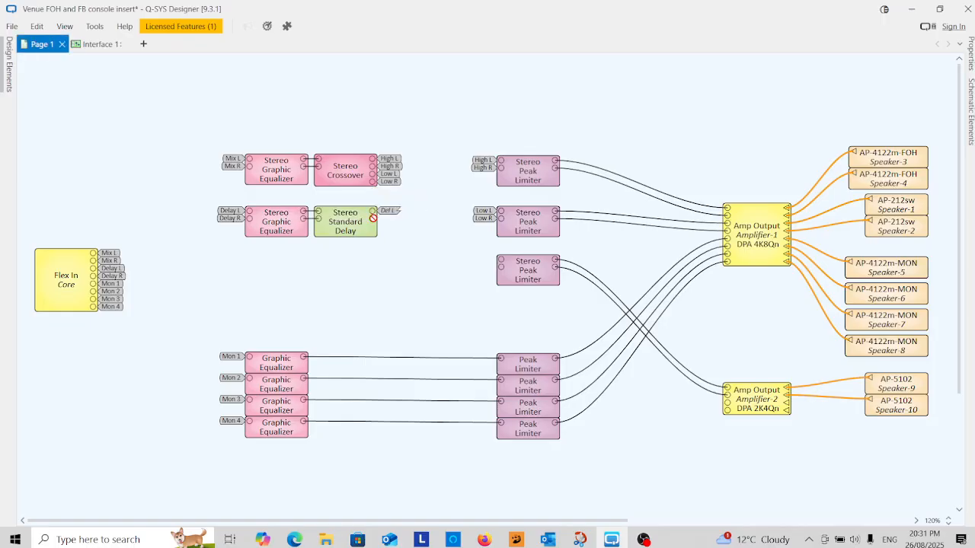
{"action": "double_click", "coordinate": [373, 220]}
{"action": "type", "text": "D"}
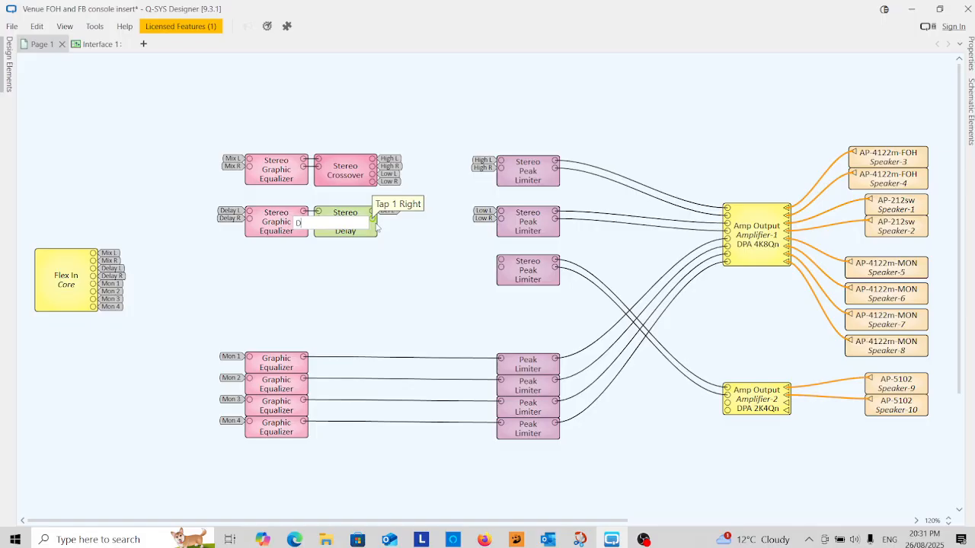
{"action": "type", "text": "el R"}
{"action": "key", "text": "Return"}
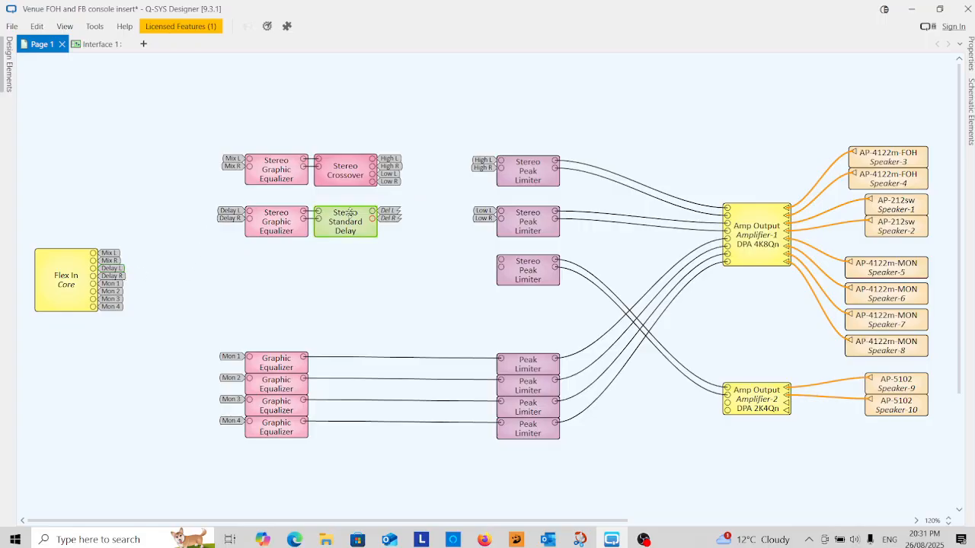
Assign the tags Del L and Del R to the left and right inputs of the third Stereo Peak Limiter.
{"action": "double_click", "coordinate": [503, 264]}
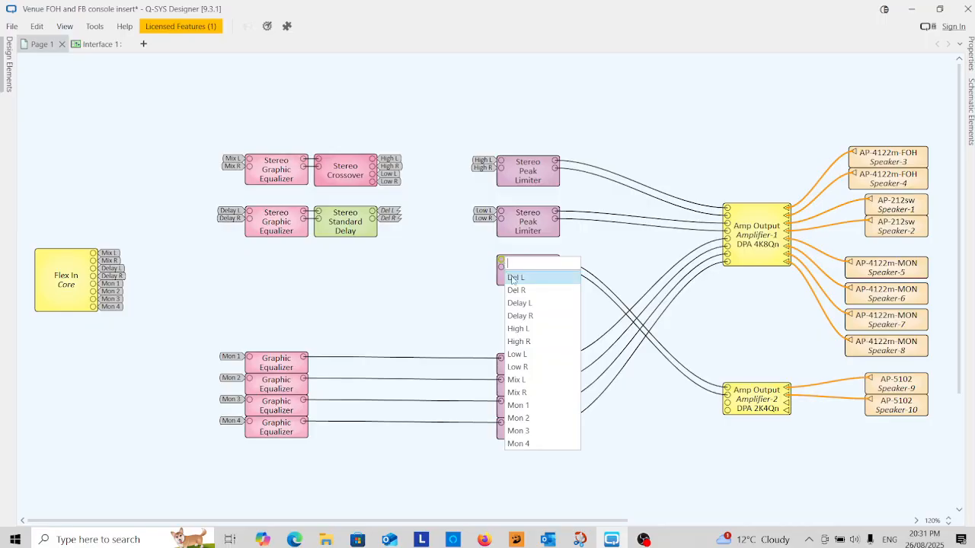
{"action": "left_click", "coordinate": [506, 276]}
{"action": "double_click", "coordinate": [502, 268]}
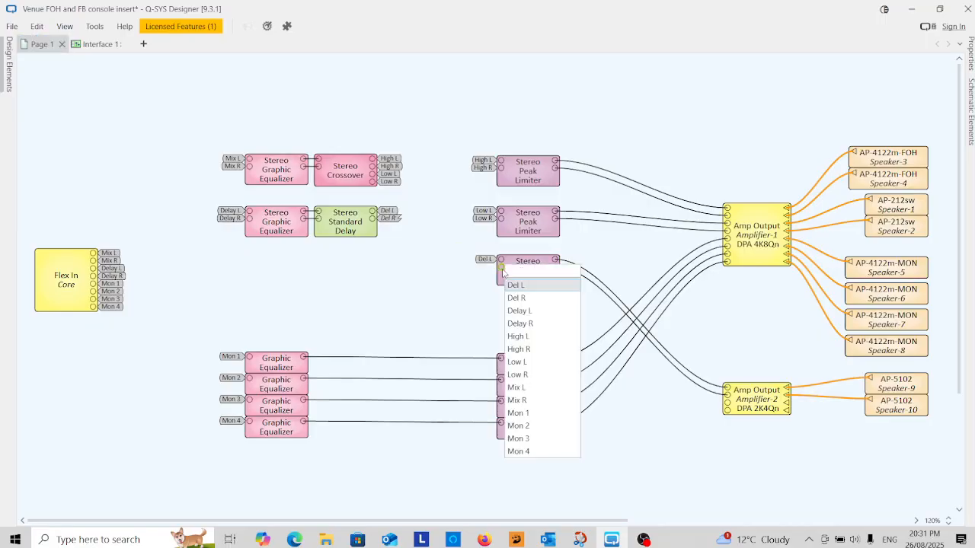
{"action": "left_click", "coordinate": [516, 298]}
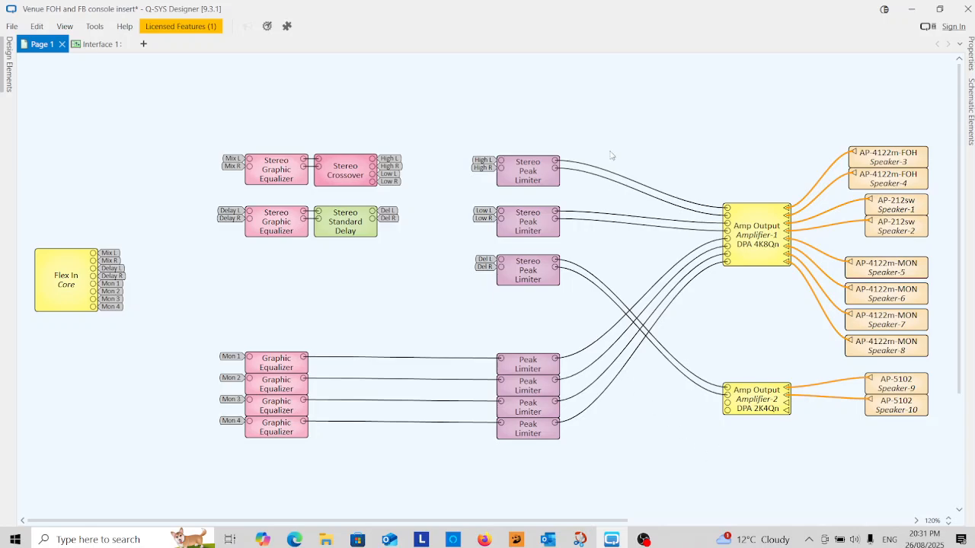
Delete the wires from the first two Stereo Peak Limiters to Amplifier-1, and tag the first limiter's outputs Top Box L and Top Box R.
{"action": "left_click_drag", "start_coordinate": [610, 149], "coordinate": [587, 242]}
{"action": "key", "text": "Delete"}
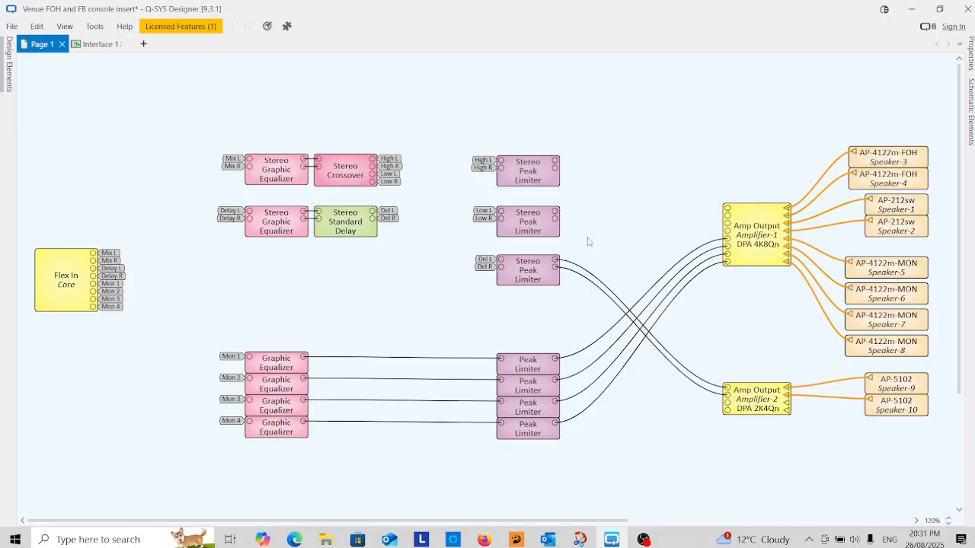
{"action": "double_click", "coordinate": [556, 159]}
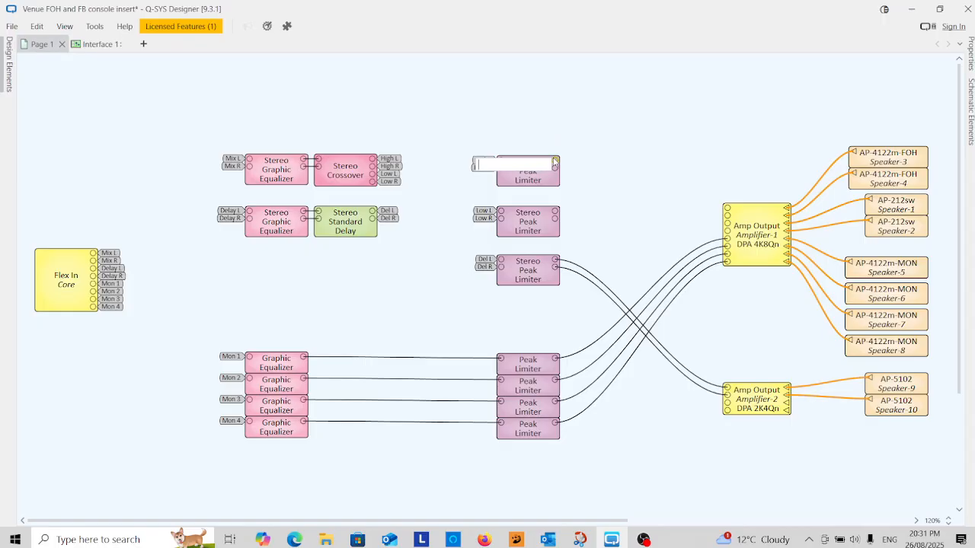
{"action": "type", "text": "Top Box L"}
{"action": "key", "text": "Return"}
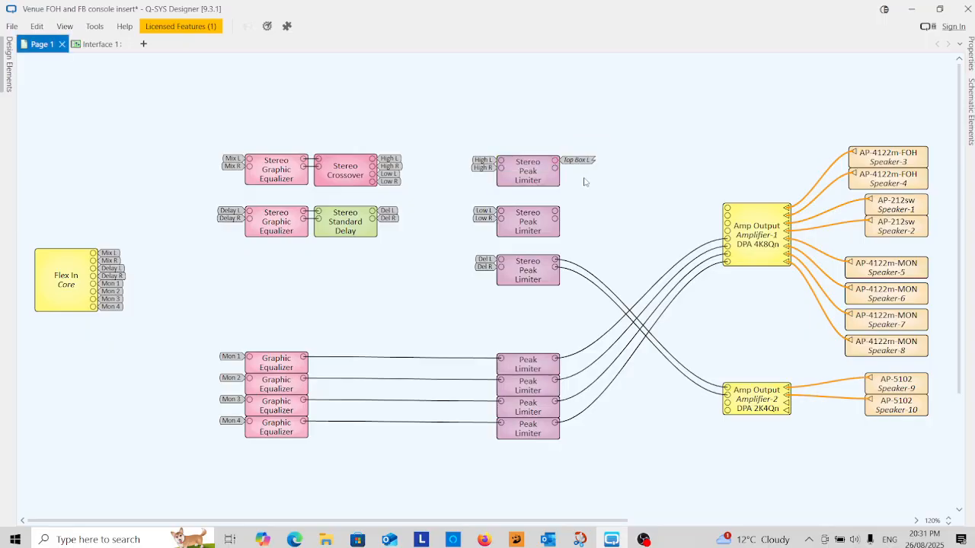
{"action": "left_click", "coordinate": [555, 169]}
{"action": "left_click", "coordinate": [554, 170]}
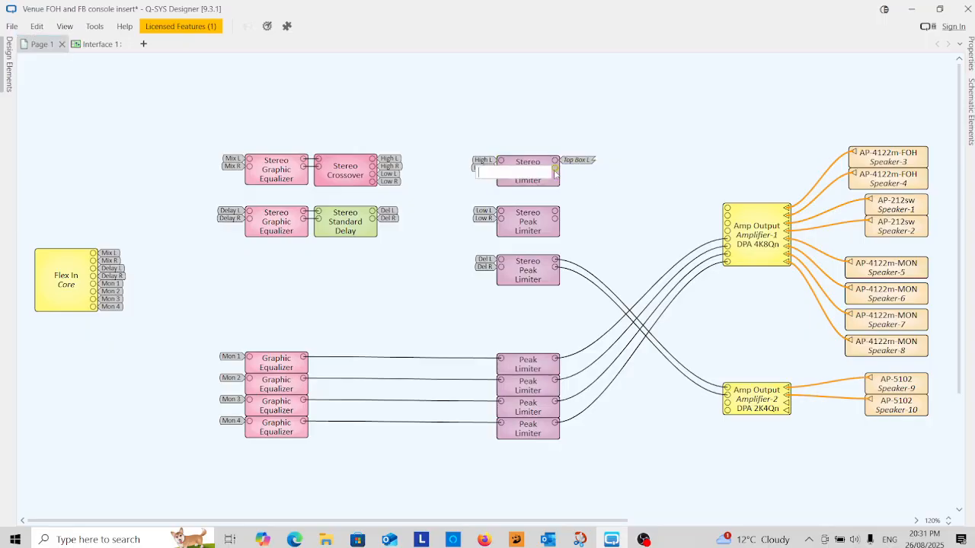
{"action": "type", "text": "Top Box R"}
{"action": "key", "text": "Return"}
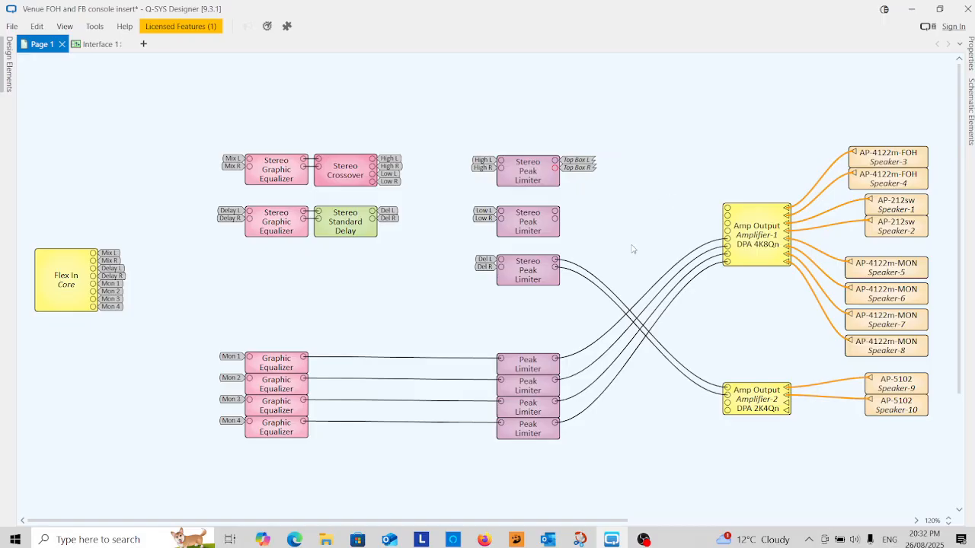
Tag the left and right outputs of the second Stereo Peak Limiter Subs L and Subs R.
{"action": "double_click", "coordinate": [557, 216]}
{"action": "type", "text": "Su"}
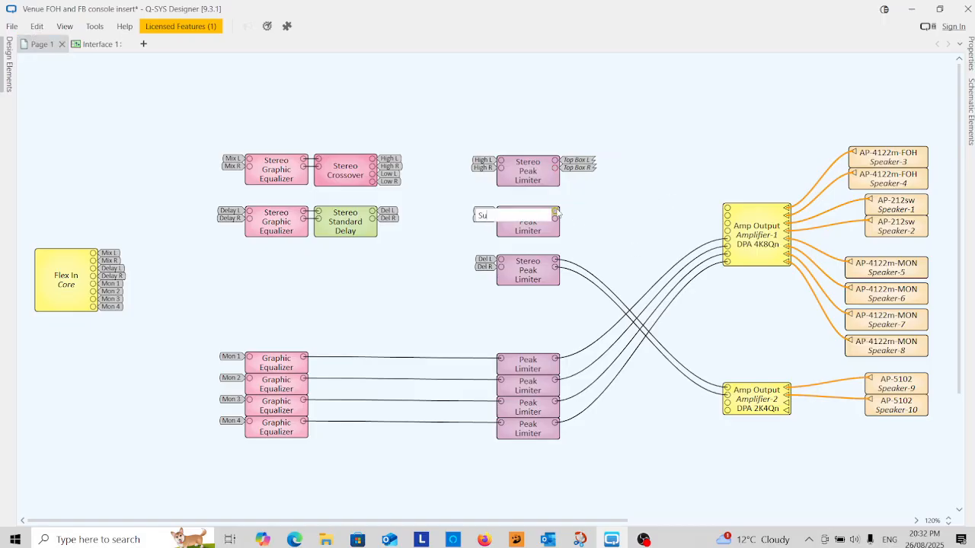
{"action": "type", "text": "bs L"}
{"action": "key", "text": "Return"}
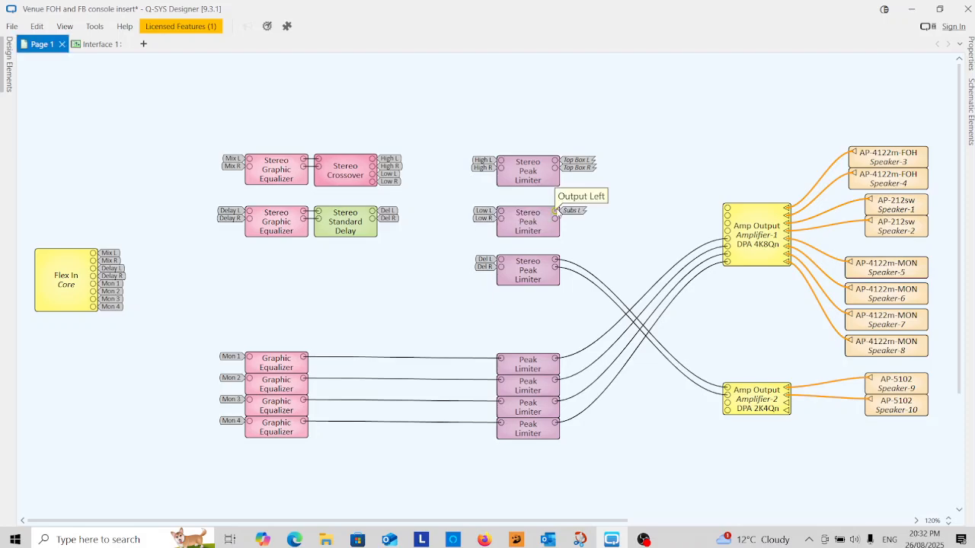
{"action": "double_click", "coordinate": [554, 221]}
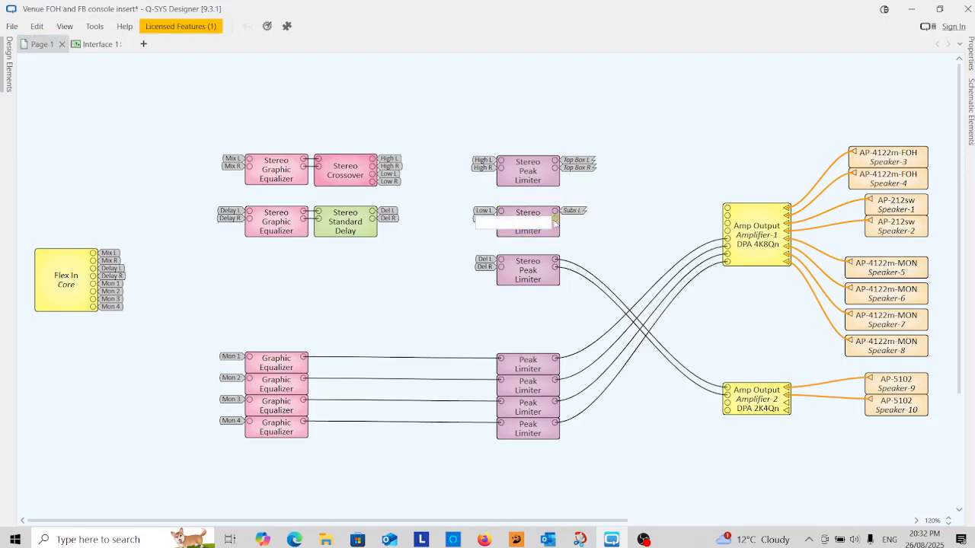
{"action": "type", "text": "Subs R"}
{"action": "key", "text": "Return"}
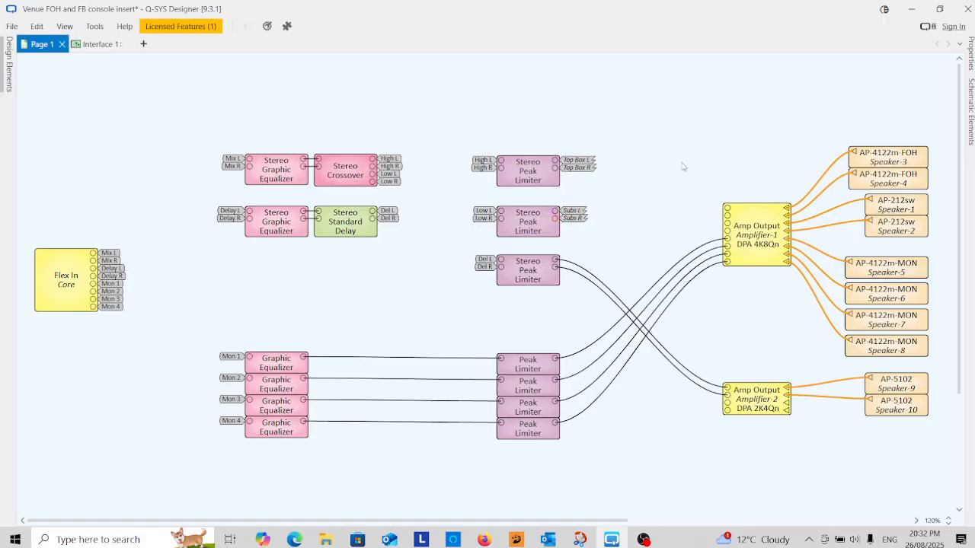
Assign the tags Top Box L, Top Box R, Subs L and Subs R, in that order, to the first four inputs of Amplifier-1.
{"action": "double_click", "coordinate": [728, 212]}
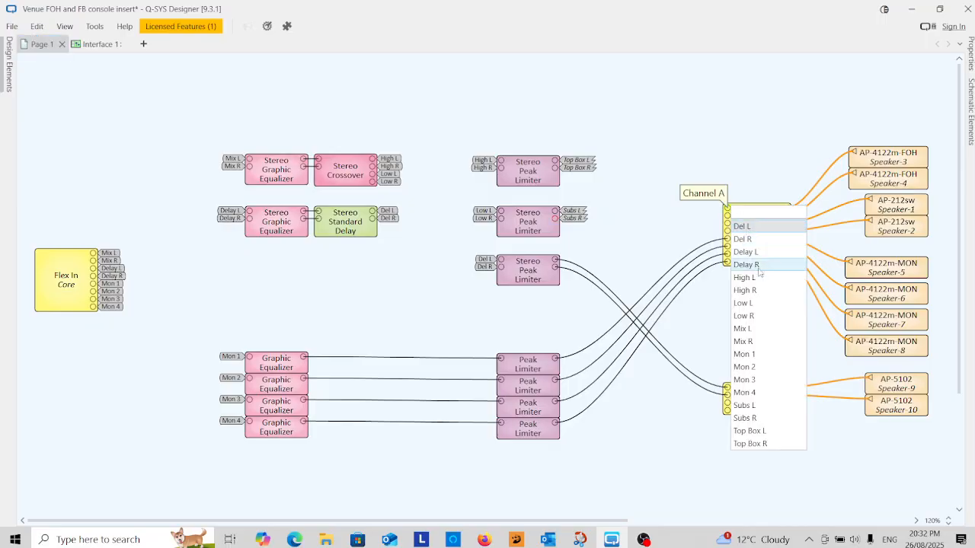
{"action": "left_click", "coordinate": [756, 434]}
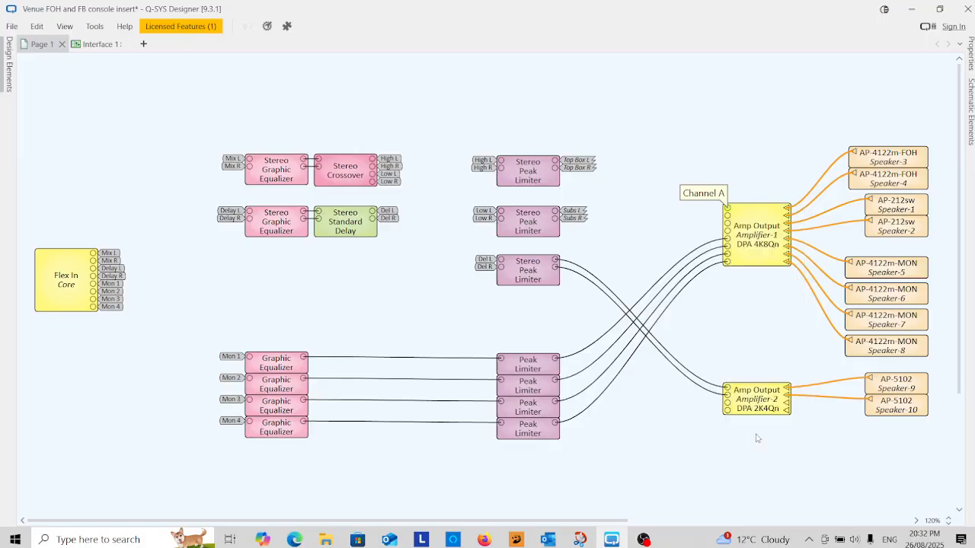
{"action": "double_click", "coordinate": [729, 216]}
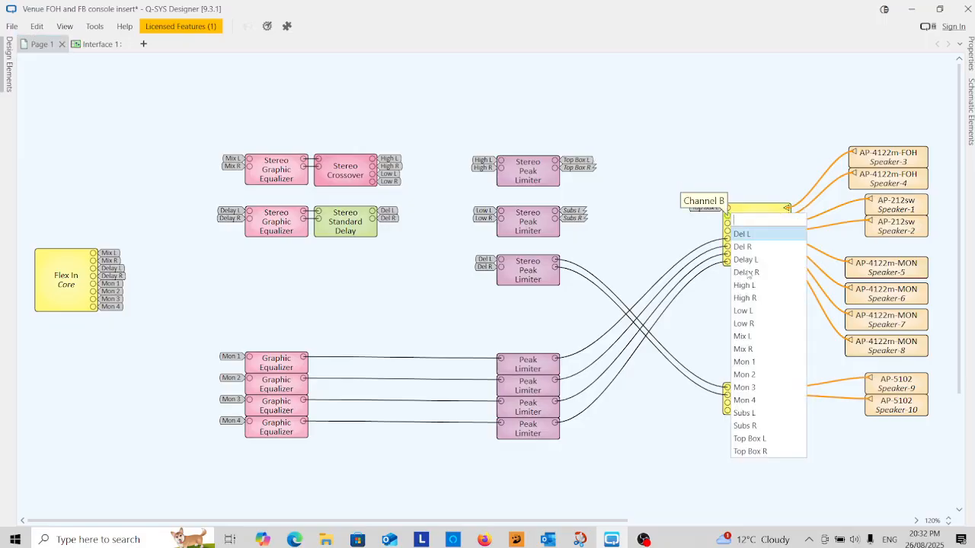
{"action": "left_click", "coordinate": [758, 457]}
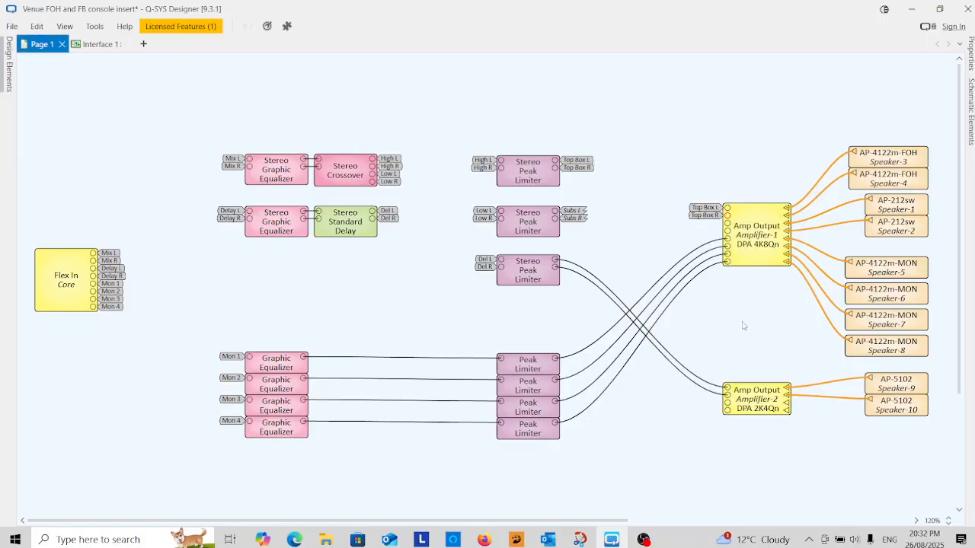
{"action": "double_click", "coordinate": [728, 223]}
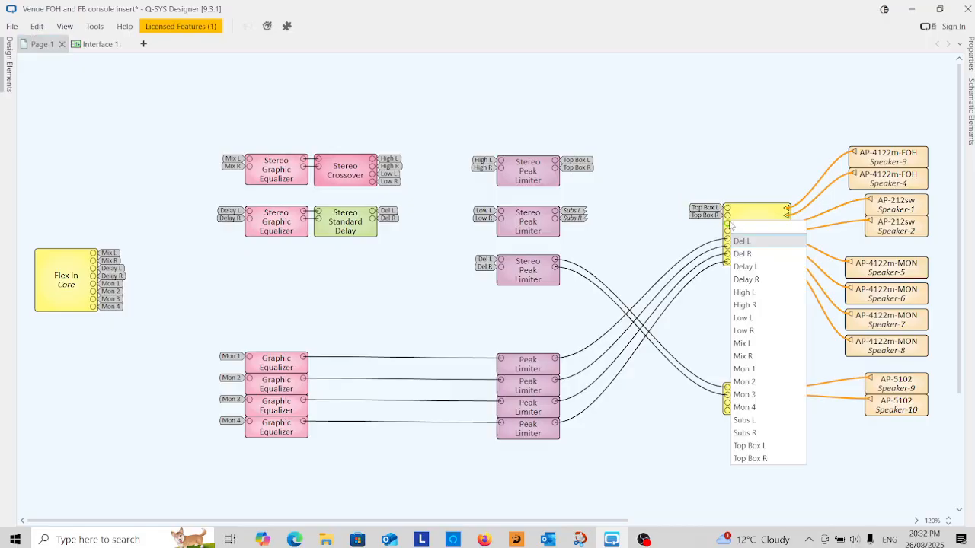
{"action": "left_click", "coordinate": [746, 421]}
{"action": "double_click", "coordinate": [727, 231]}
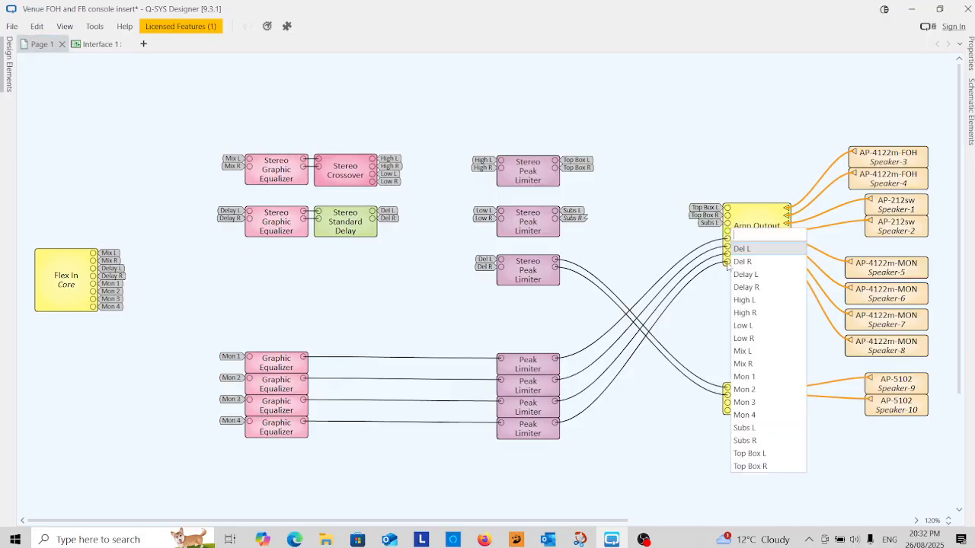
{"action": "left_click", "coordinate": [743, 442]}
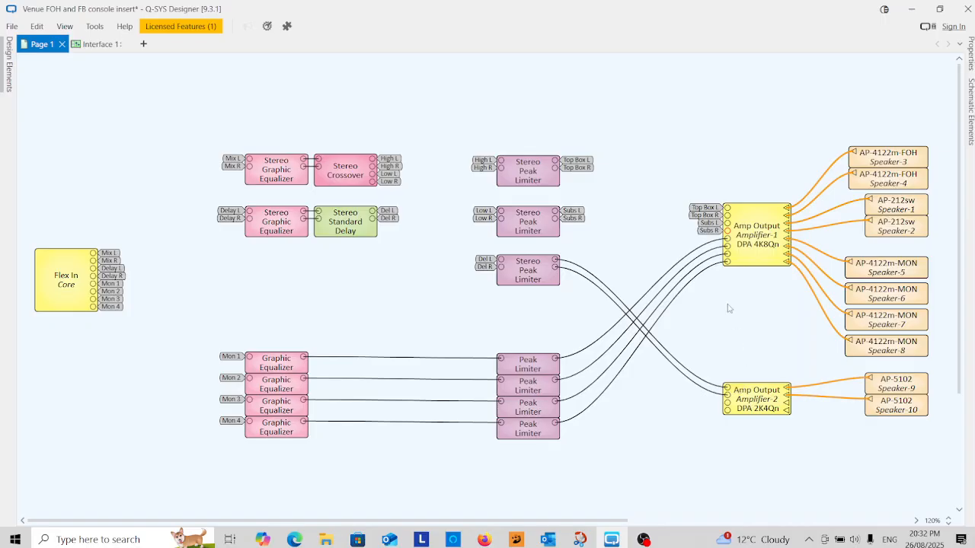
Delete the four wires between the mono Peak Limiters and Amplifier-1.
{"action": "left_click_drag", "start_coordinate": [591, 327], "coordinate": [574, 347]}
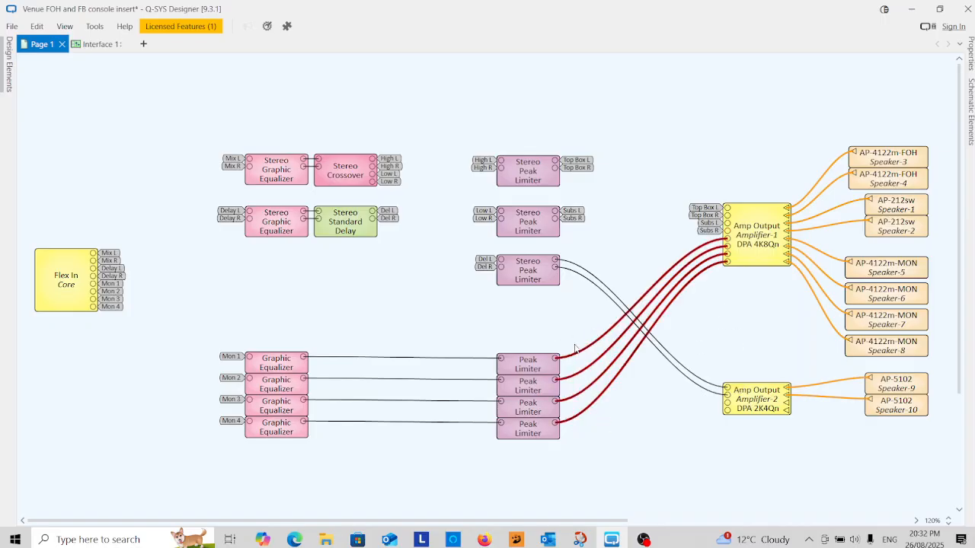
{"action": "key", "text": "Delete"}
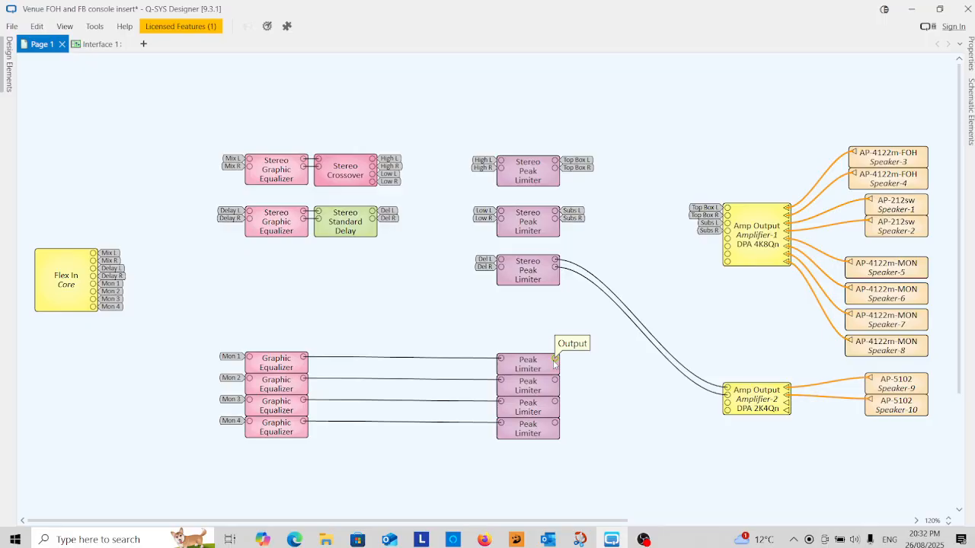
Tag the outputs of the first and second mono Peak Limiters DSR and DSC respectively.
{"action": "double_click", "coordinate": [554, 363]}
{"action": "type", "text": "D"}
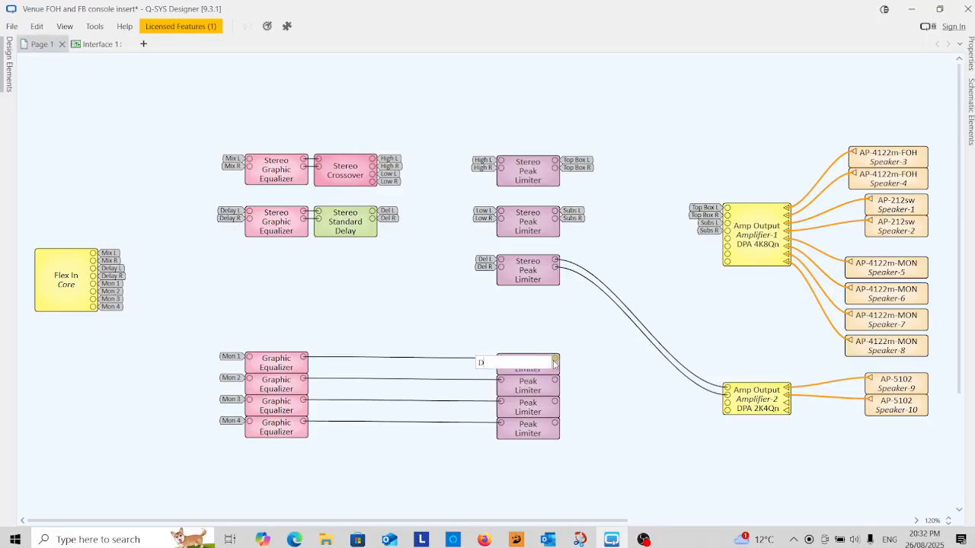
{"action": "type", "text": "SR"}
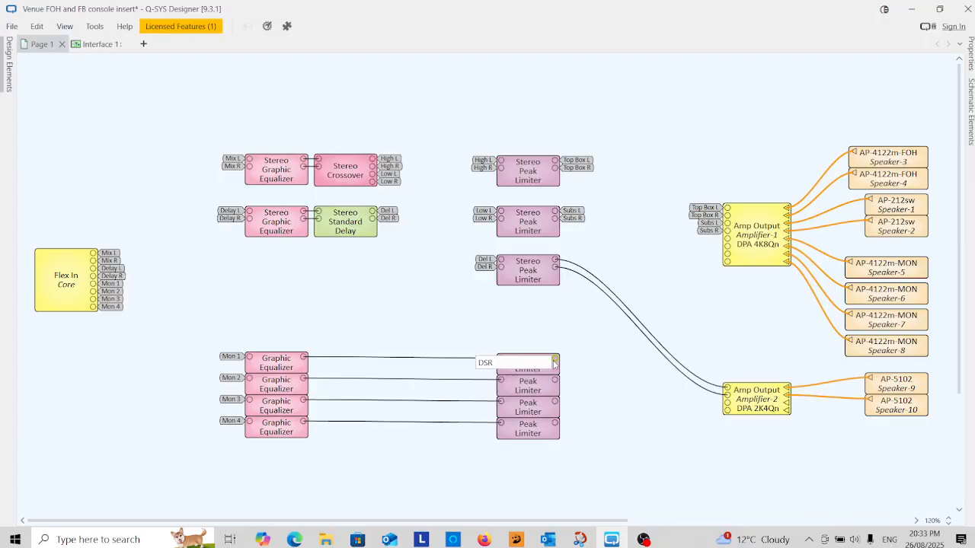
{"action": "key", "text": "Return"}
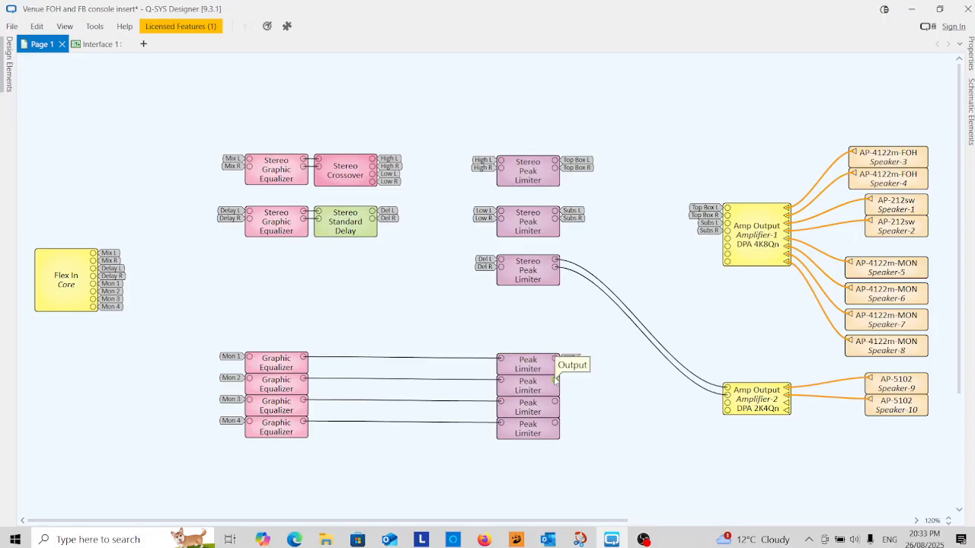
{"action": "double_click", "coordinate": [555, 381]}
{"action": "type", "text": "DSC"}
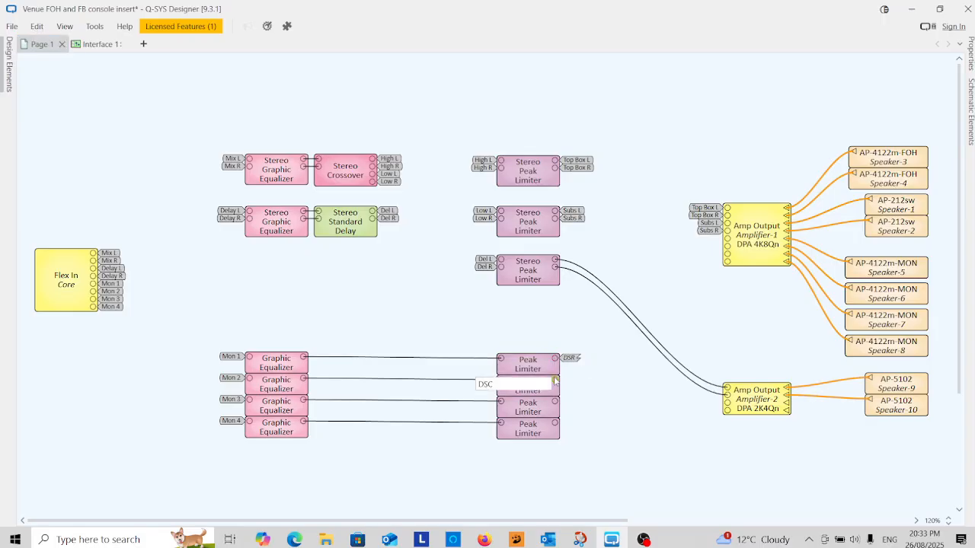
{"action": "key", "text": "Return"}
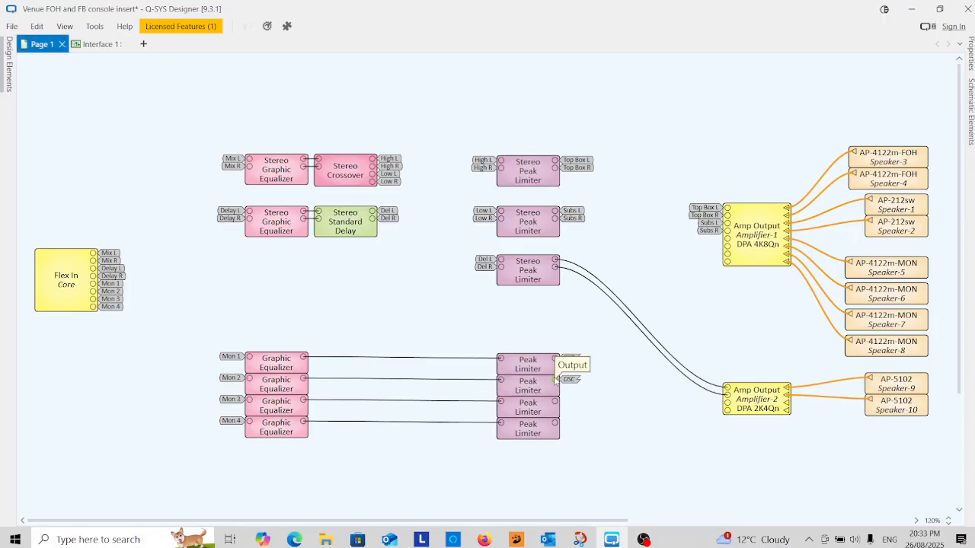
Tag the output of the third mono Peak Limiter DSL and that of the fourth DF.
{"action": "double_click", "coordinate": [556, 404]}
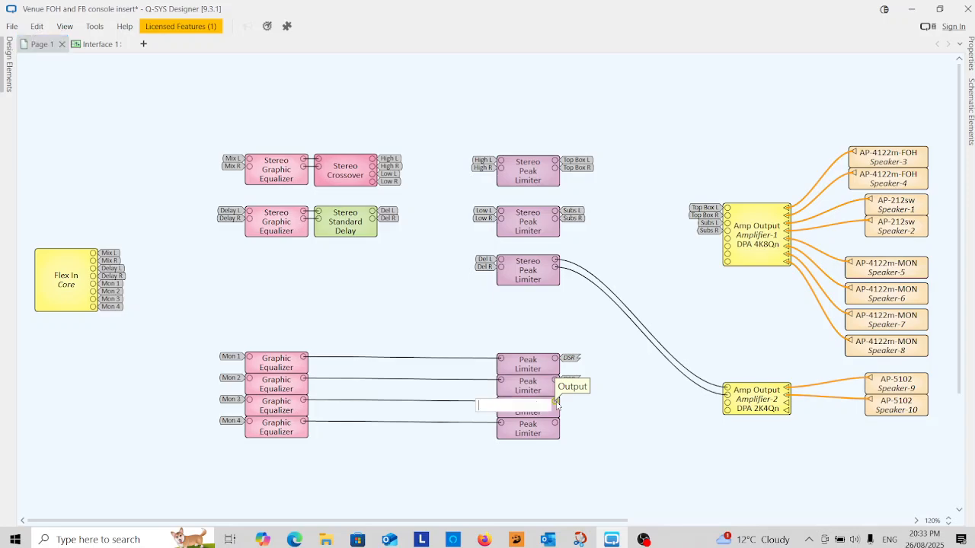
{"action": "type", "text": "DSL"}
{"action": "key", "text": "Return"}
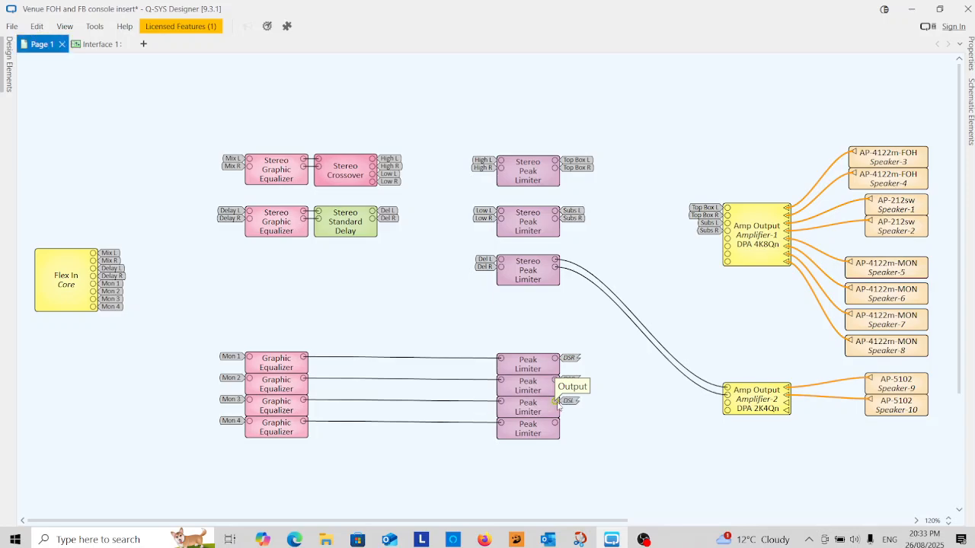
{"action": "double_click", "coordinate": [556, 424]}
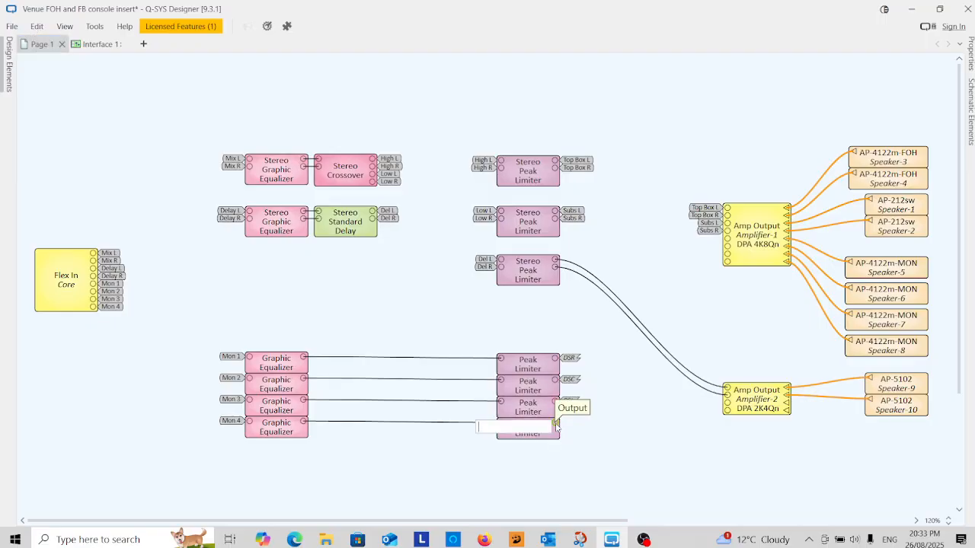
{"action": "type", "text": "DF"}
{"action": "key", "text": "Return"}
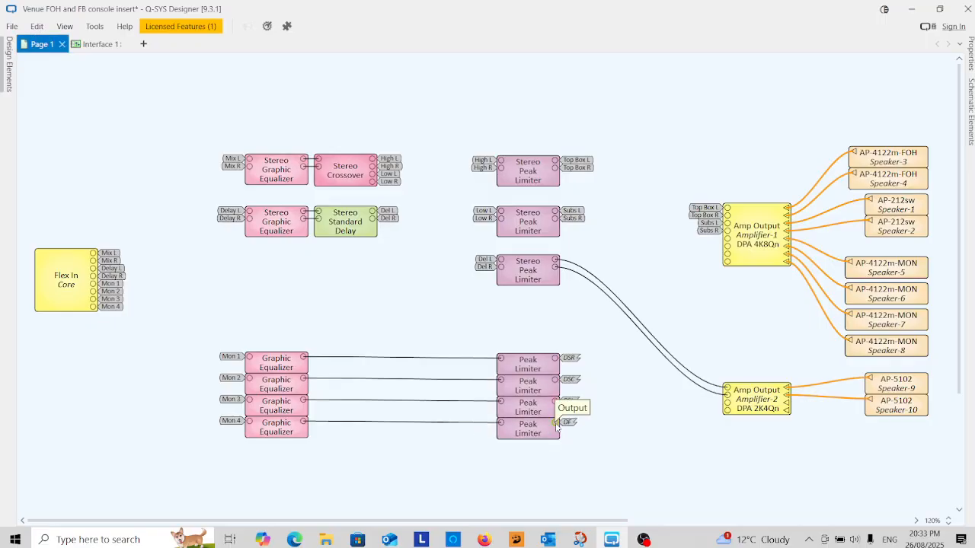
Assign the DSR tag to the Channel E input of Amplifier-1.
{"action": "double_click", "coordinate": [728, 242]}
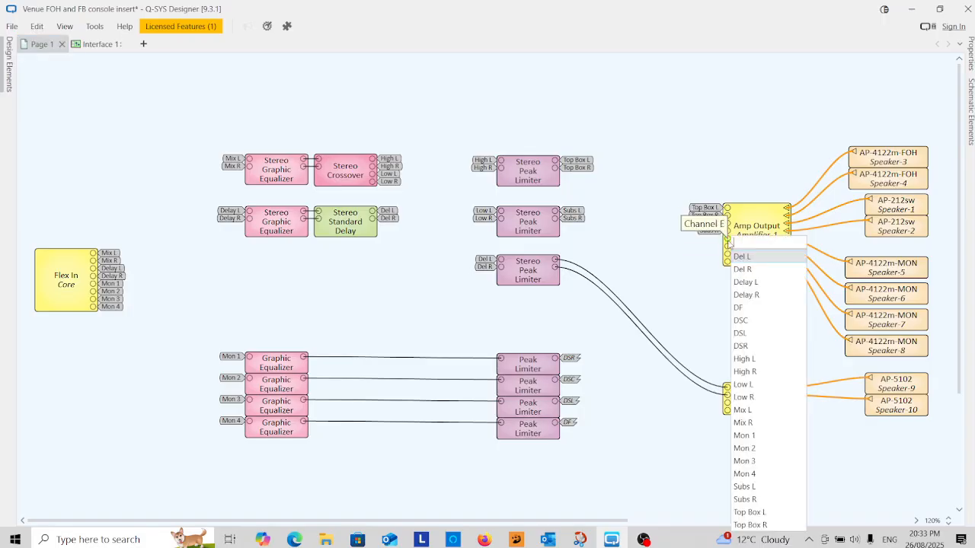
{"action": "left_click", "coordinate": [750, 347]}
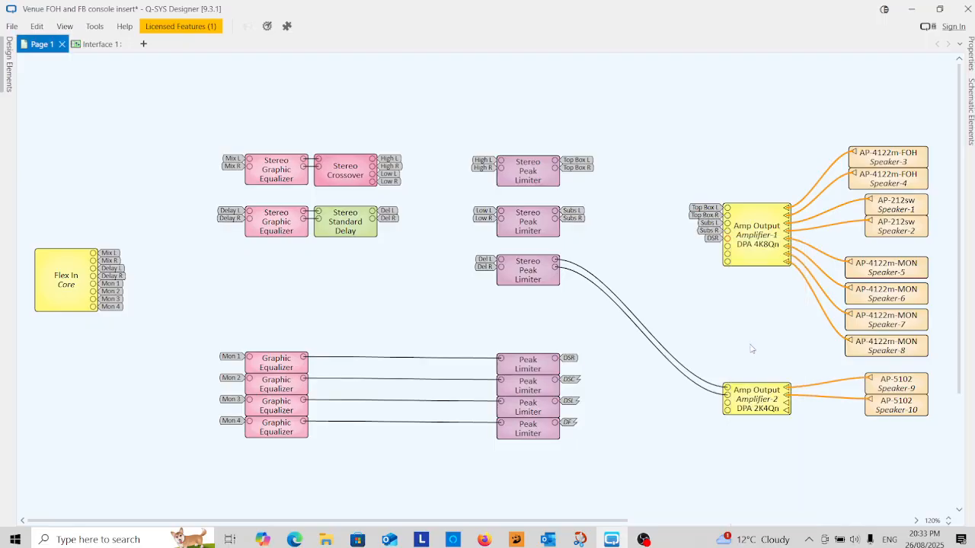
{"action": "double_click", "coordinate": [728, 253]}
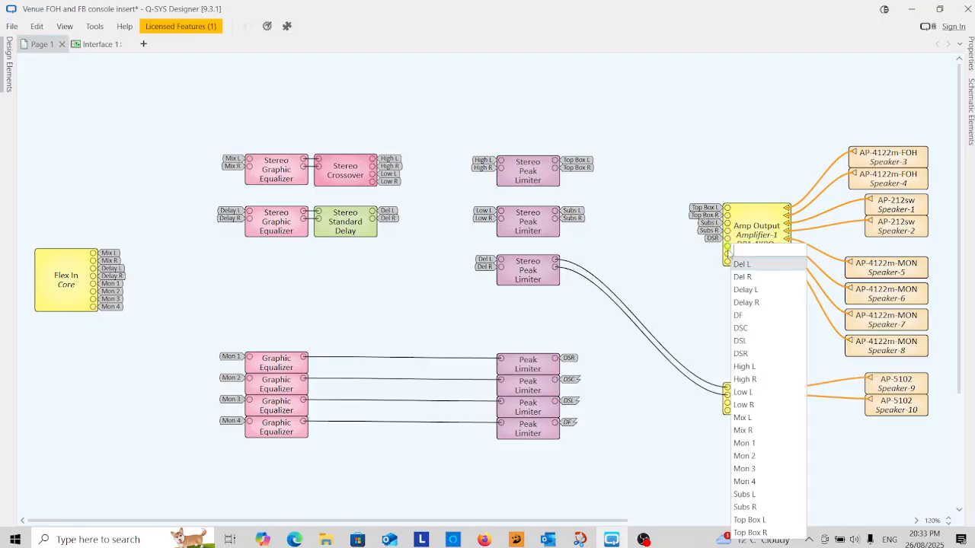
{"action": "left_click", "coordinate": [756, 344]}
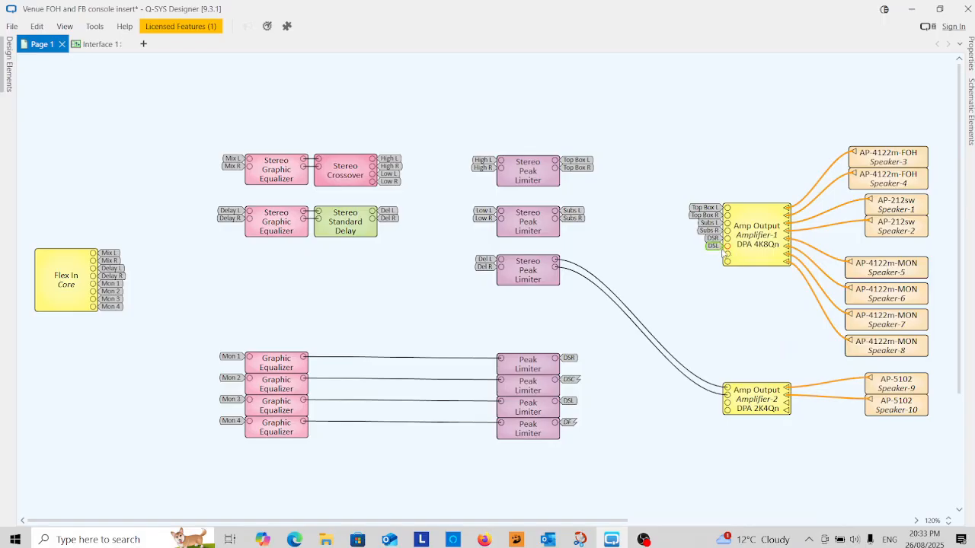
{"action": "double_click", "coordinate": [727, 253]}
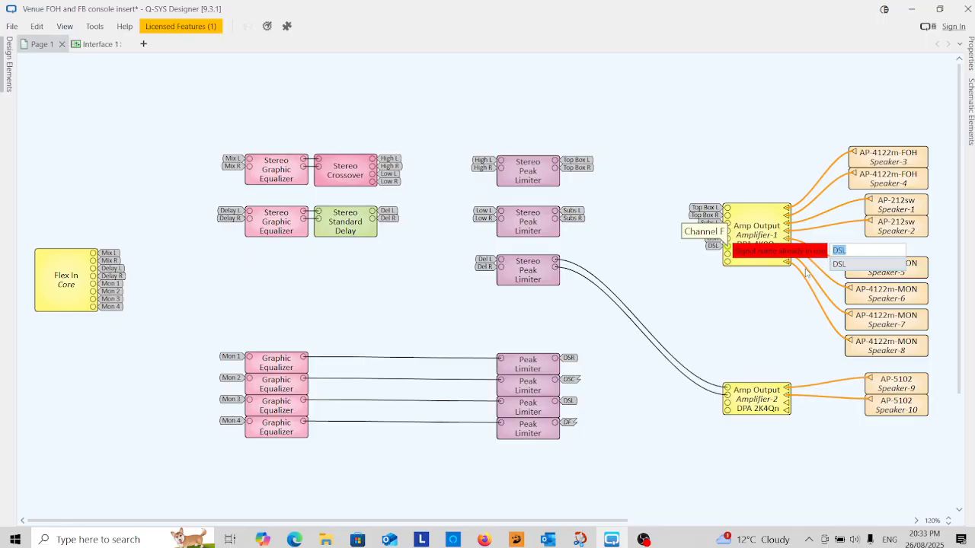
{"action": "type", "text": "DSC"}
{"action": "key", "text": "BackSpace"}
{"action": "key", "text": "BackSpace"}
{"action": "key", "text": "BackSpace"}
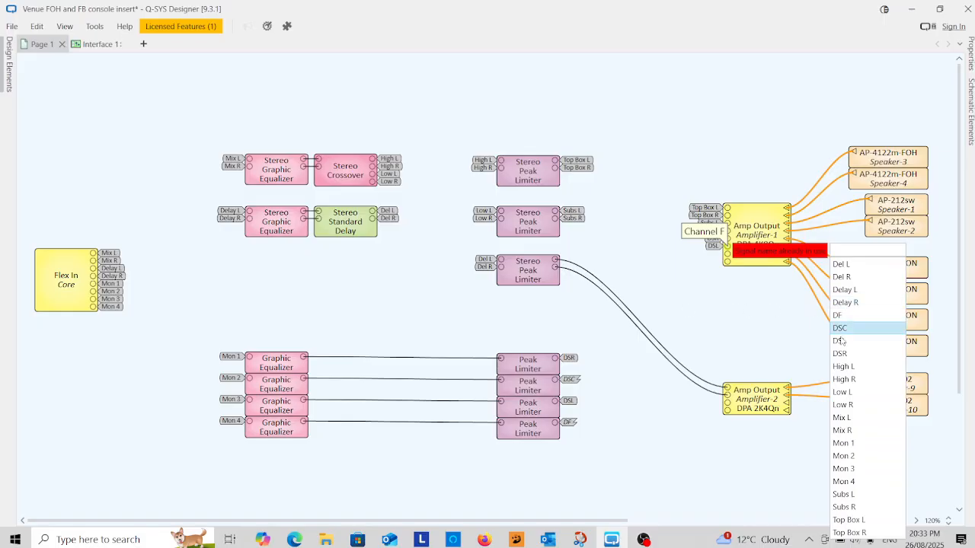
{"action": "left_click", "coordinate": [688, 285]}
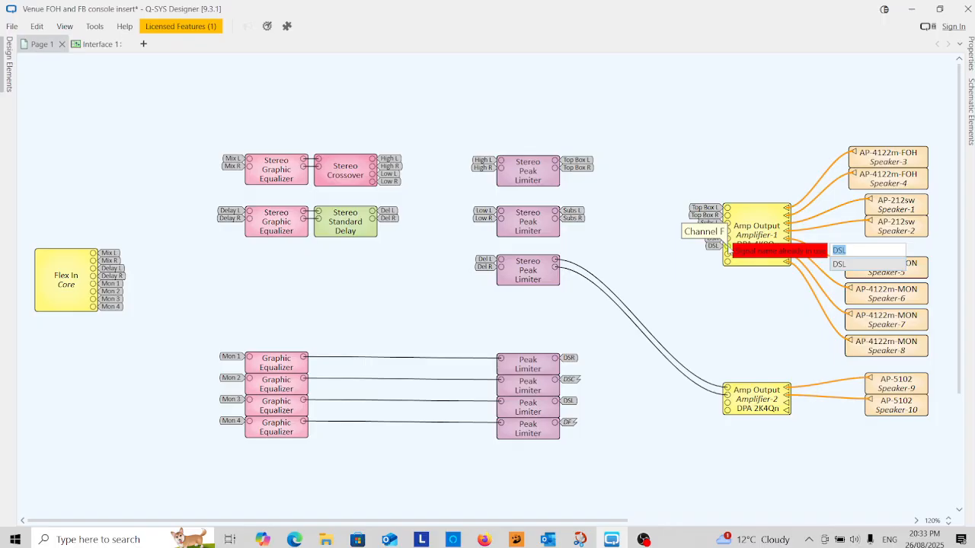
{"action": "left_click", "coordinate": [711, 278]}
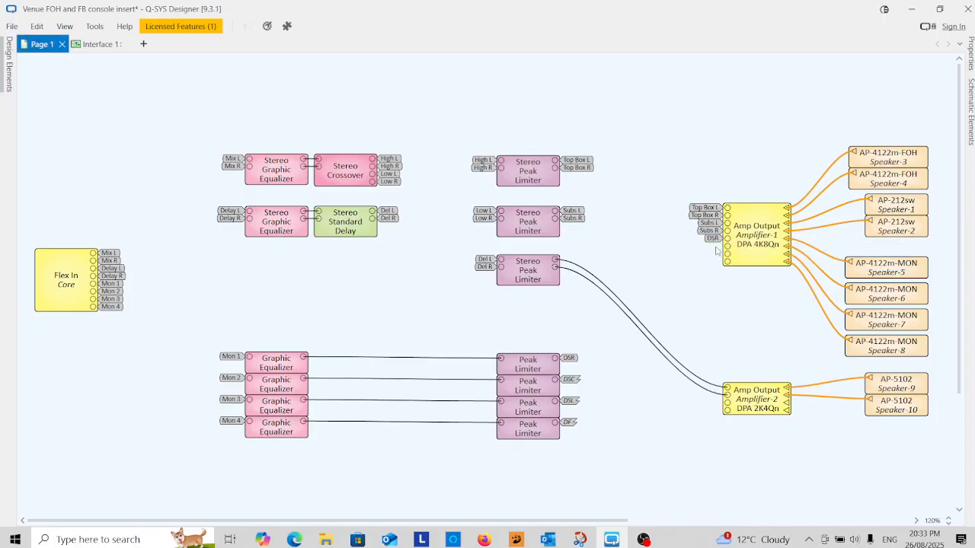
Assign the tags DSC, DSL and DF to the Channel F, G and H inputs of Amplifier-1, in that order.
{"action": "left_click", "coordinate": [726, 250]}
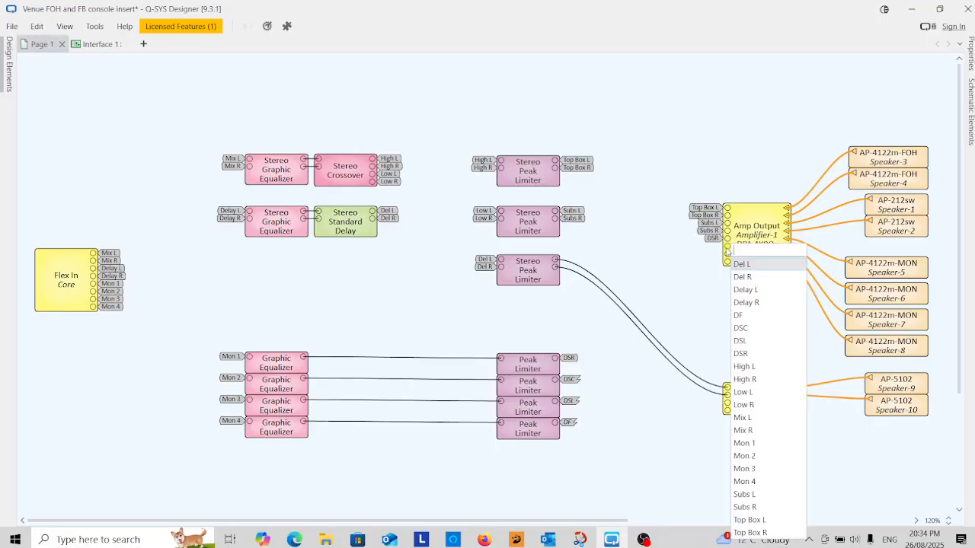
{"action": "left_click", "coordinate": [745, 329]}
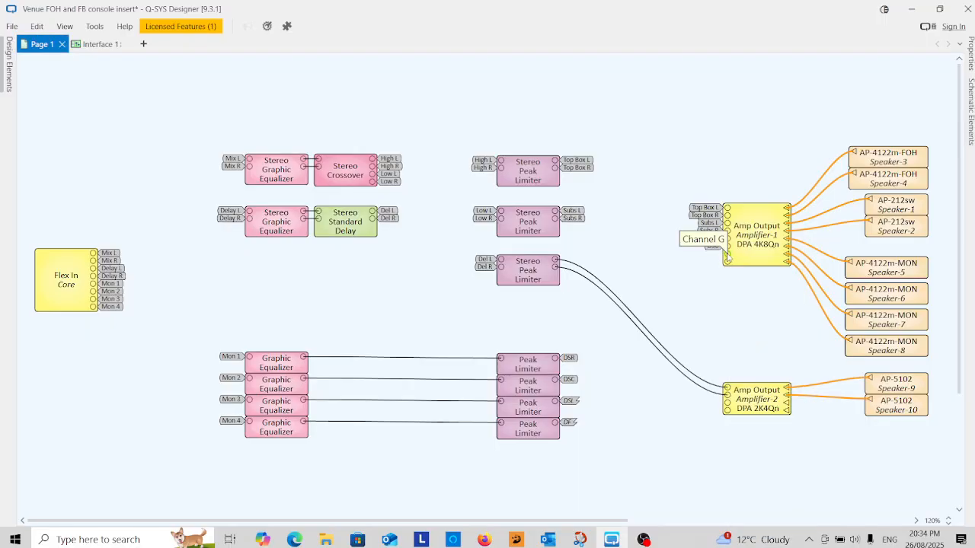
{"action": "left_click", "coordinate": [725, 258]}
{"action": "left_click", "coordinate": [745, 349]}
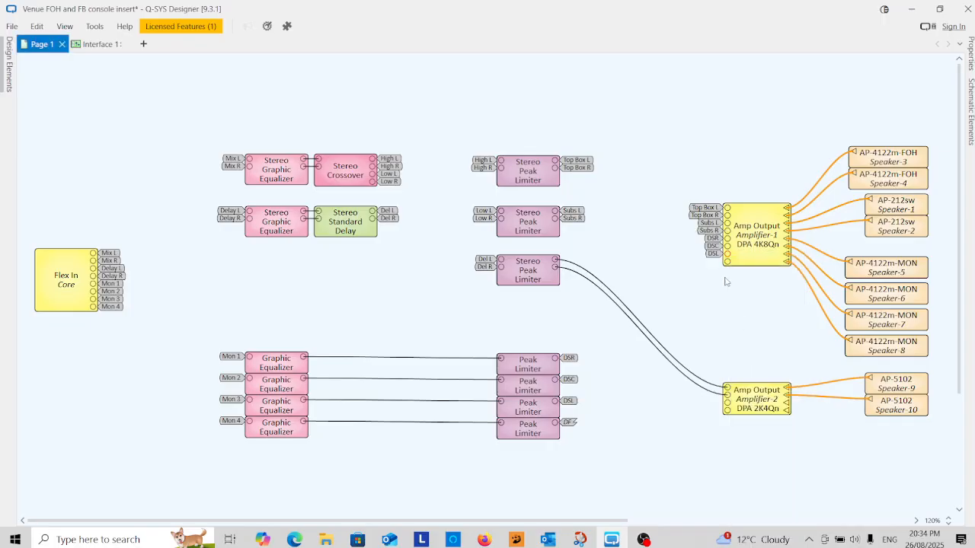
{"action": "left_click", "coordinate": [727, 262]}
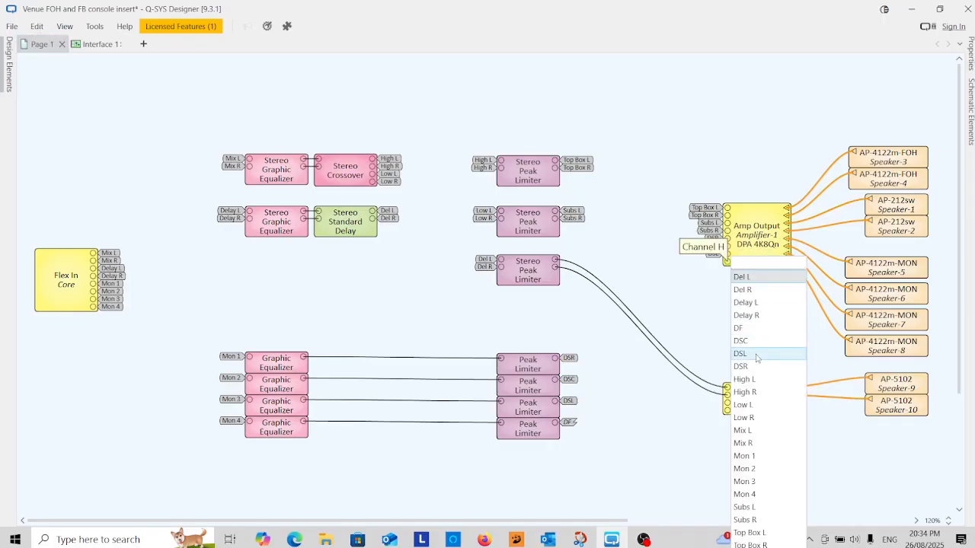
{"action": "left_click", "coordinate": [755, 329]}
Delete the two wires between the third Stereo Peak Limiter and Amplifier-2.
{"action": "left_click_drag", "start_coordinate": [609, 263], "coordinate": [577, 321]}
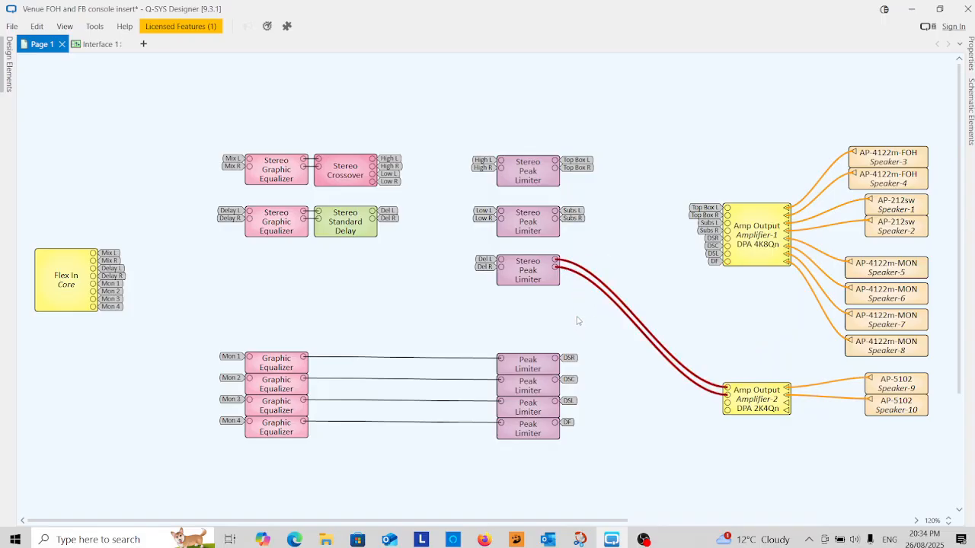
{"action": "key", "text": "Delete"}
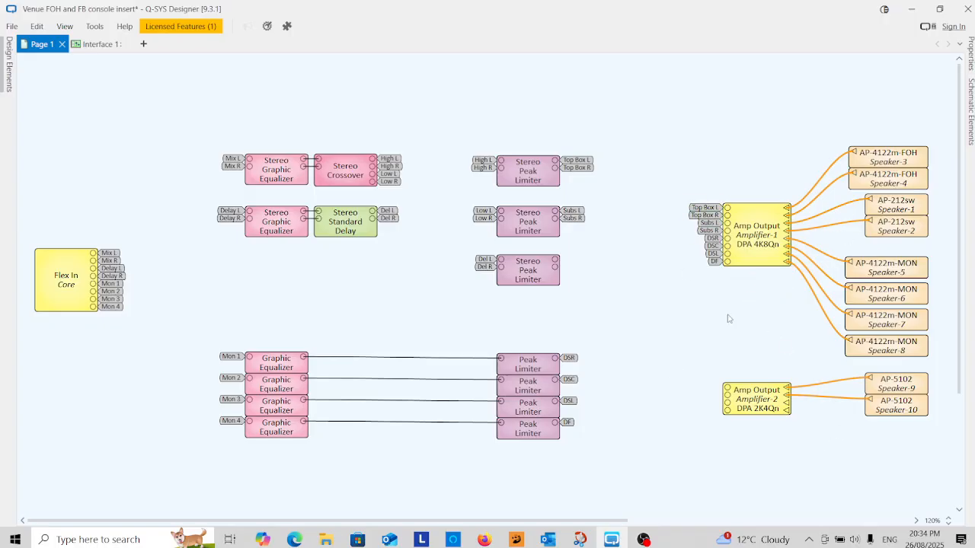
{"action": "double_click", "coordinate": [557, 261]}
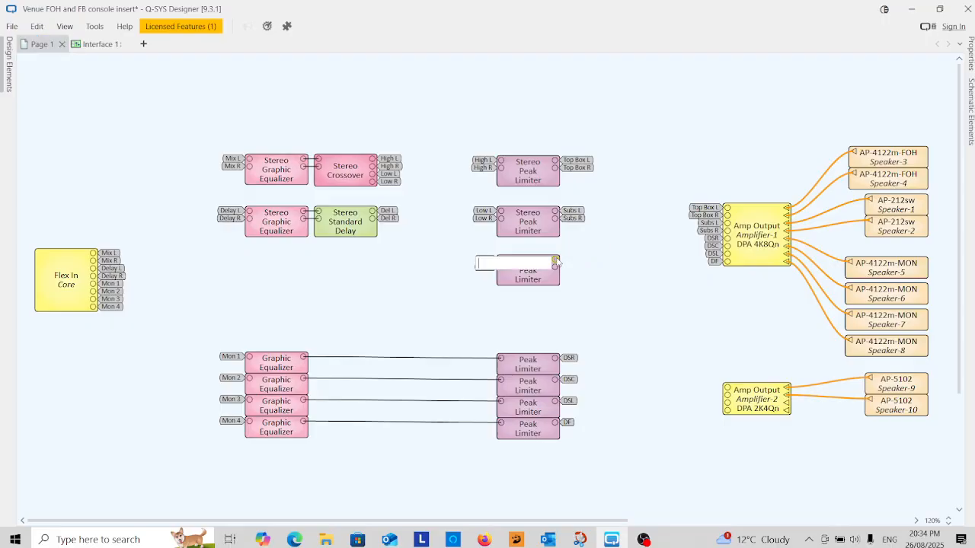
{"action": "type", "text": "Delay Snd"}
{"action": "key", "text": "Return"}
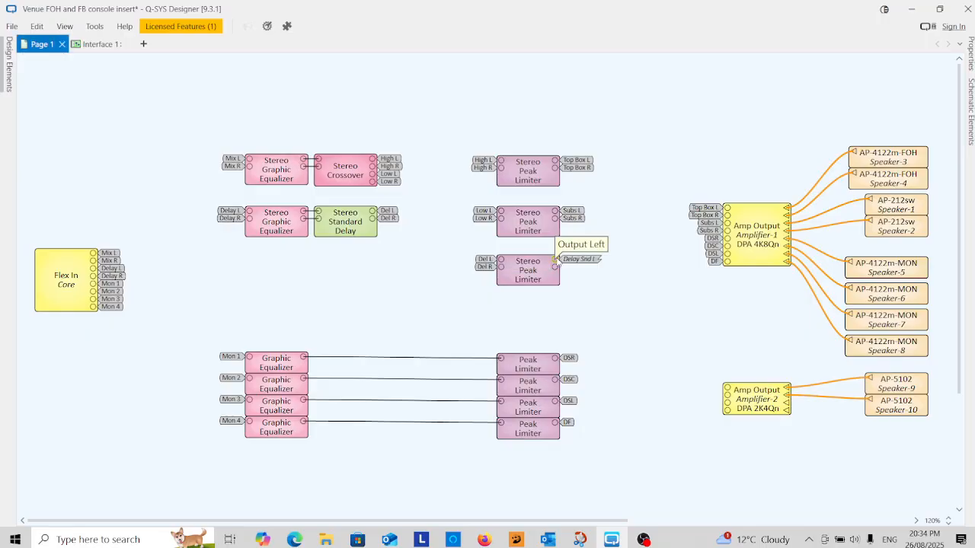
{"action": "double_click", "coordinate": [557, 264]}
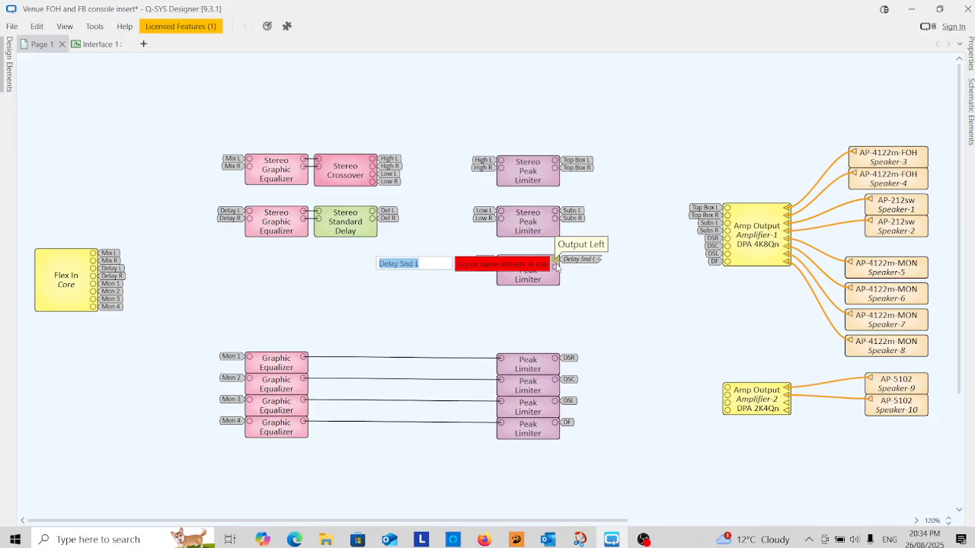
{"action": "left_click", "coordinate": [429, 263]}
{"action": "key", "text": "BackSpace"}
{"action": "type", "text": "R"}
{"action": "key", "text": "Return"}
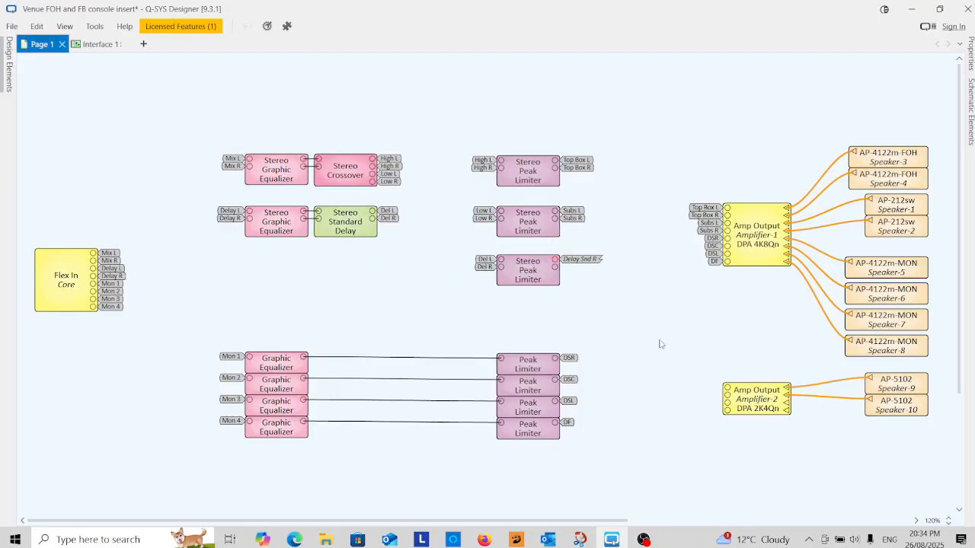
{"action": "left_click", "coordinate": [727, 390]}
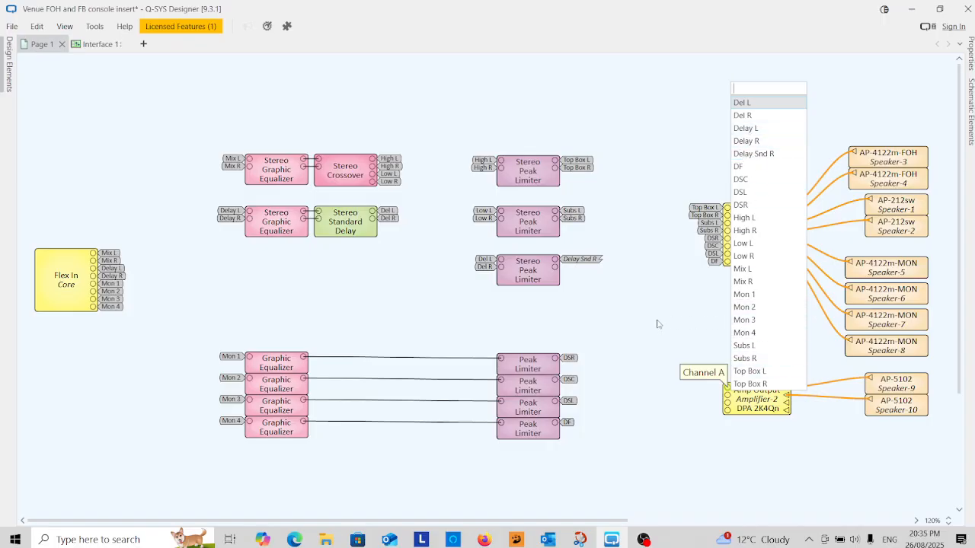
{"action": "left_click", "coordinate": [657, 324]}
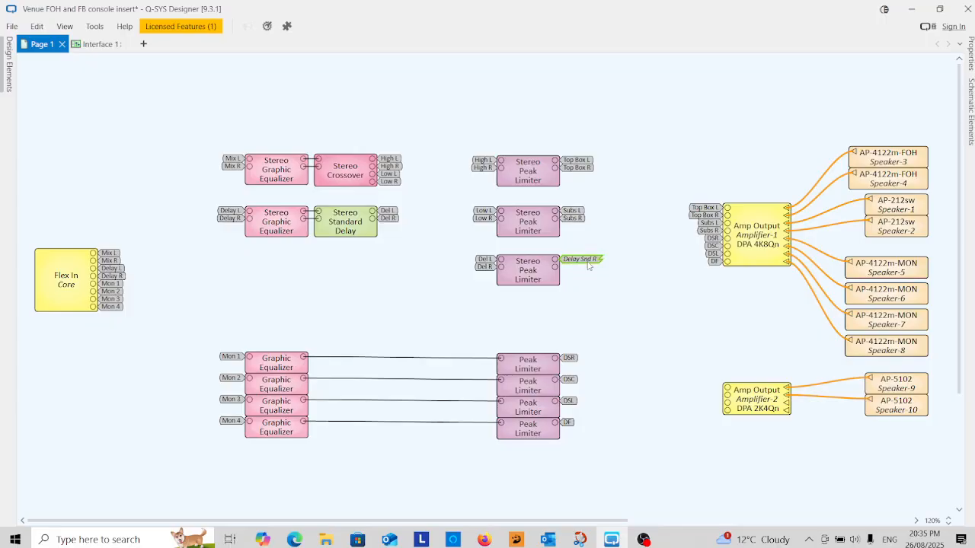
{"action": "key", "text": "Delete"}
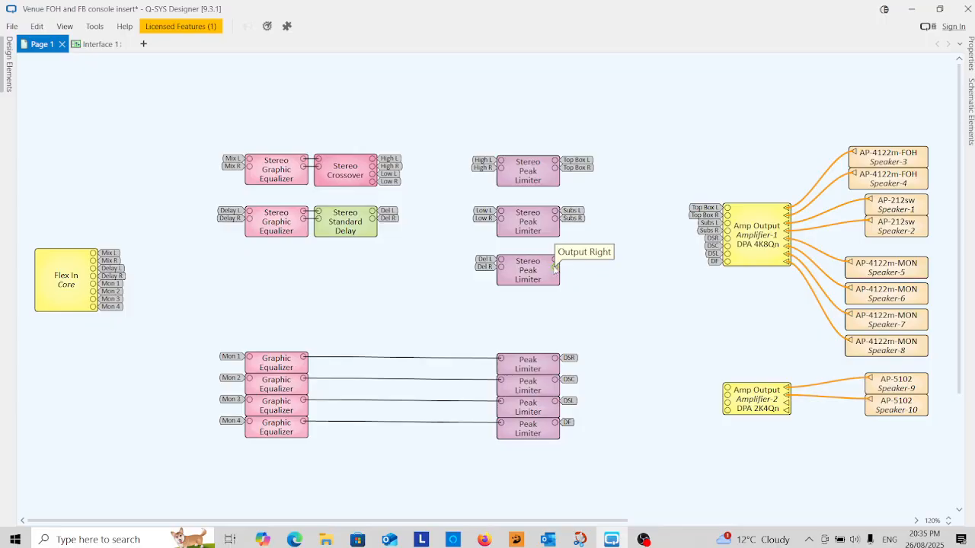
Tag the right output of the third Stereo Peak Limiter Delay Snd R and its left output Delay Snd L.
{"action": "double_click", "coordinate": [556, 266]}
{"action": "type", "text": "Delay Snd"}
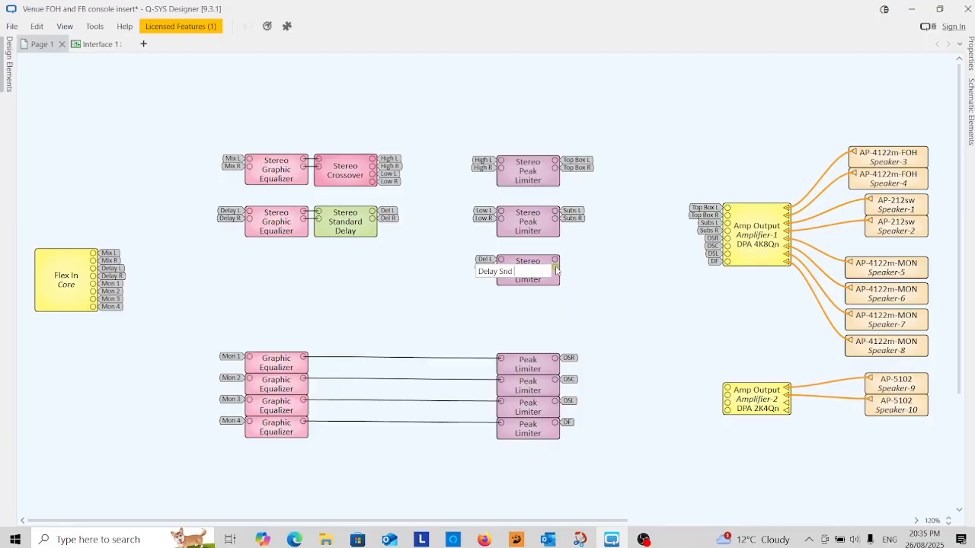
{"action": "type", "text": " R"}
{"action": "key", "text": "Return"}
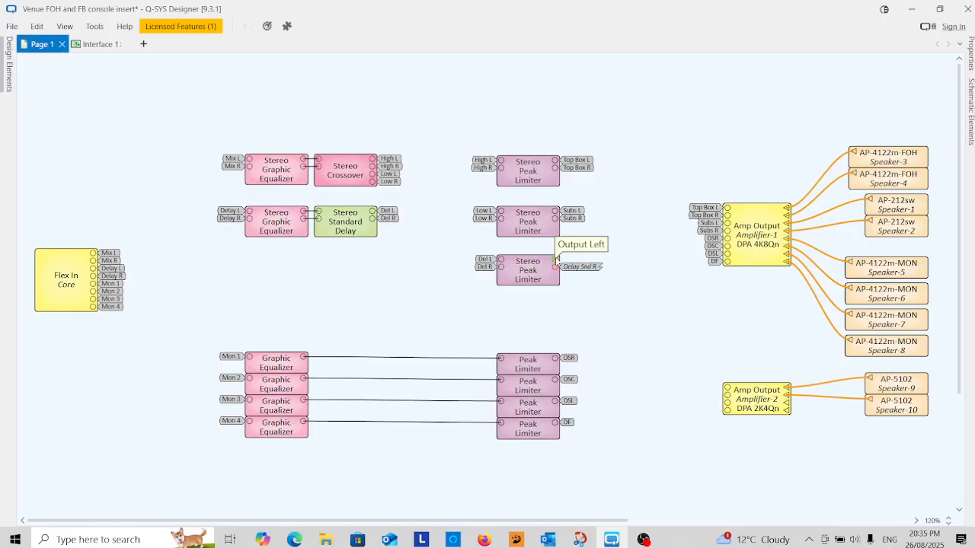
{"action": "double_click", "coordinate": [556, 259]}
{"action": "type", "text": "Delay "}
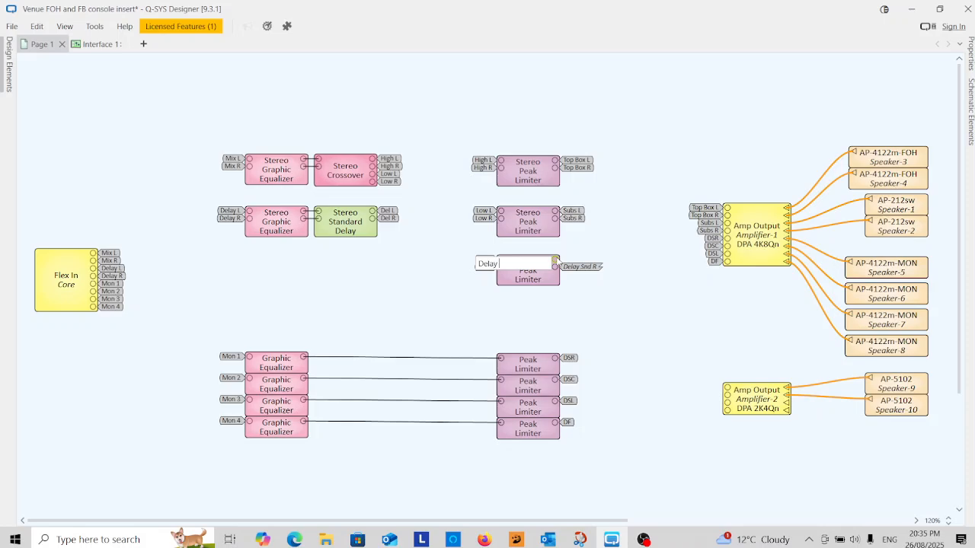
{"action": "type", "text": "Snd L"}
{"action": "key", "text": "Return"}
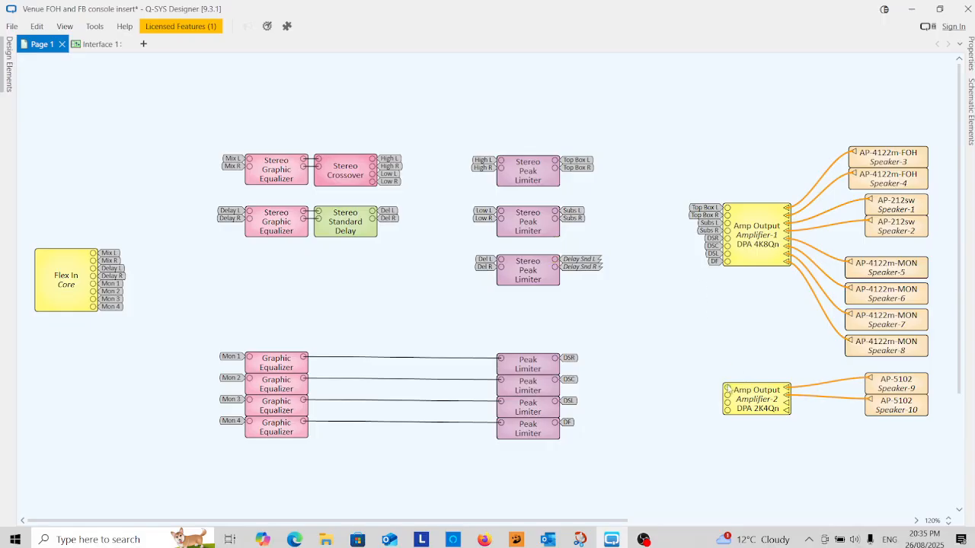
Assign the tags Delay Snd L and Delay Snd R to the Channel A and Channel B inputs of Amplifier-2.
{"action": "double_click", "coordinate": [727, 389]}
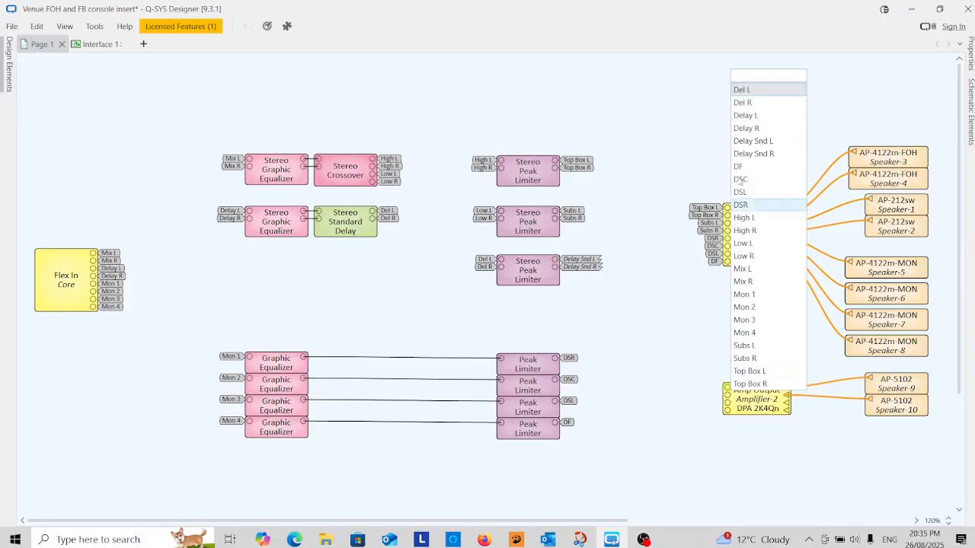
{"action": "left_click", "coordinate": [757, 143]}
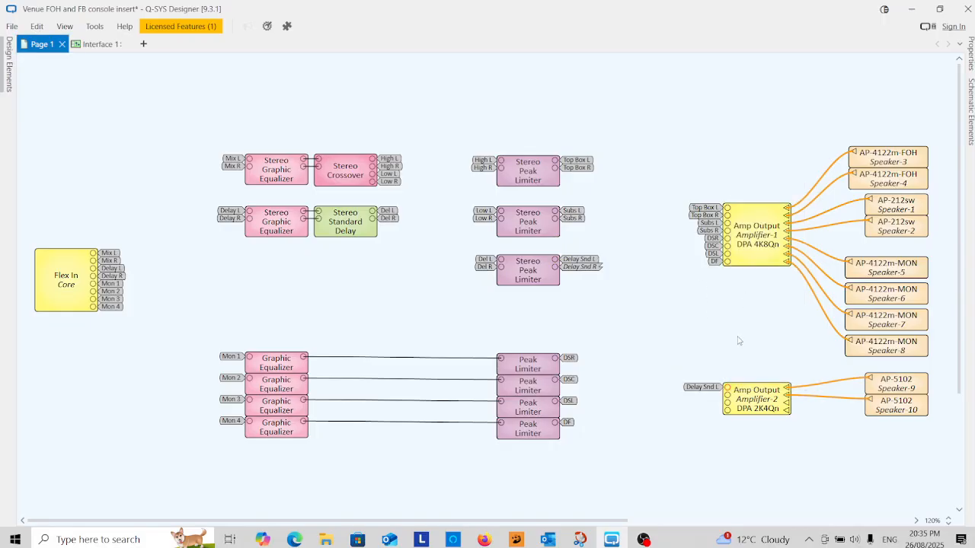
{"action": "double_click", "coordinate": [729, 402]}
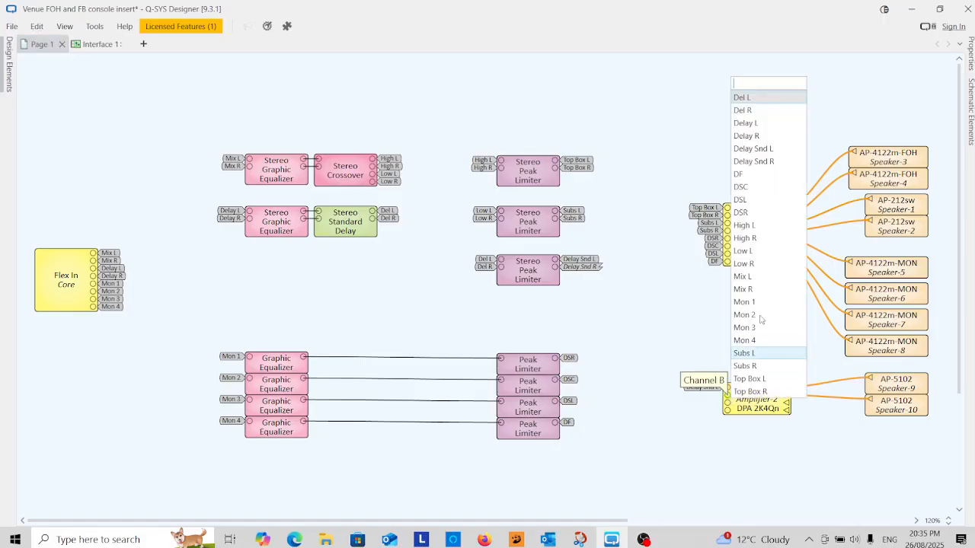
{"action": "left_click", "coordinate": [767, 162]}
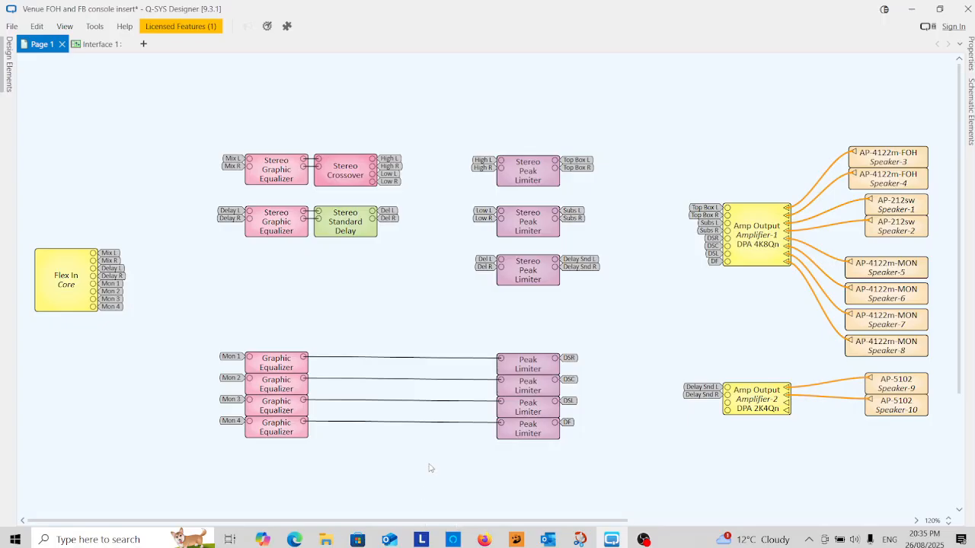
Delete the four wires between the mono Graphic Equalizers and the mono Peak Limiters.
{"action": "scroll", "coordinate": [428, 469], "scroll_direction": "down", "scroll_amount": 1}
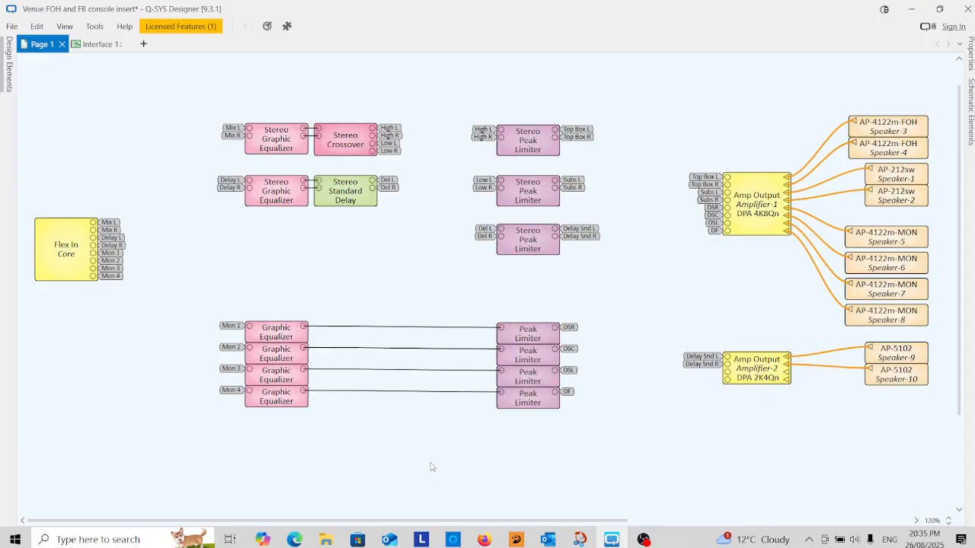
{"action": "left_click_drag", "start_coordinate": [452, 302], "coordinate": [384, 402]}
{"action": "key", "text": "Delete"}
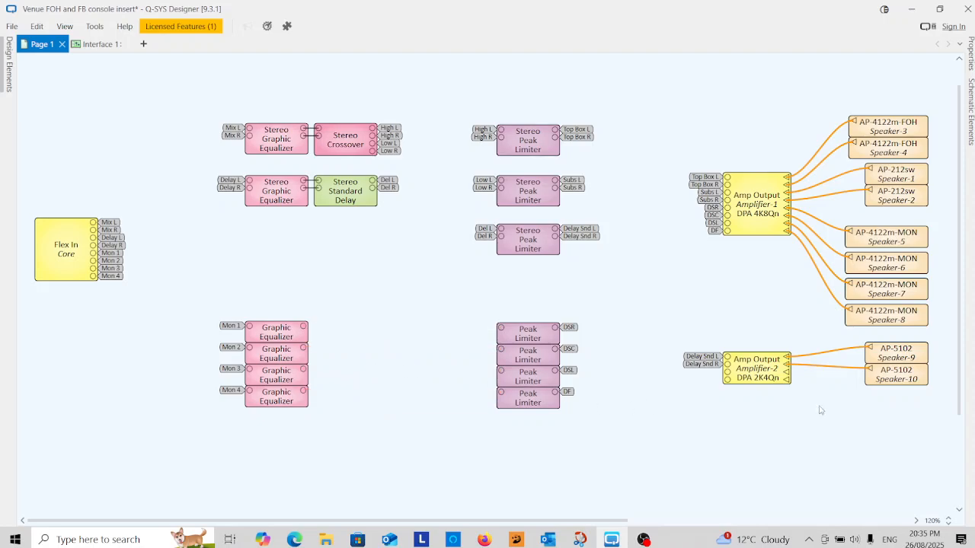
Search the schematic elements for gain and place a Gain component between the Mon 1 Graphic Equalizer and its Peak Limiter.
{"action": "left_click", "coordinate": [970, 119]}
{"action": "left_click", "coordinate": [797, 110]}
{"action": "type", "text": "gain"}
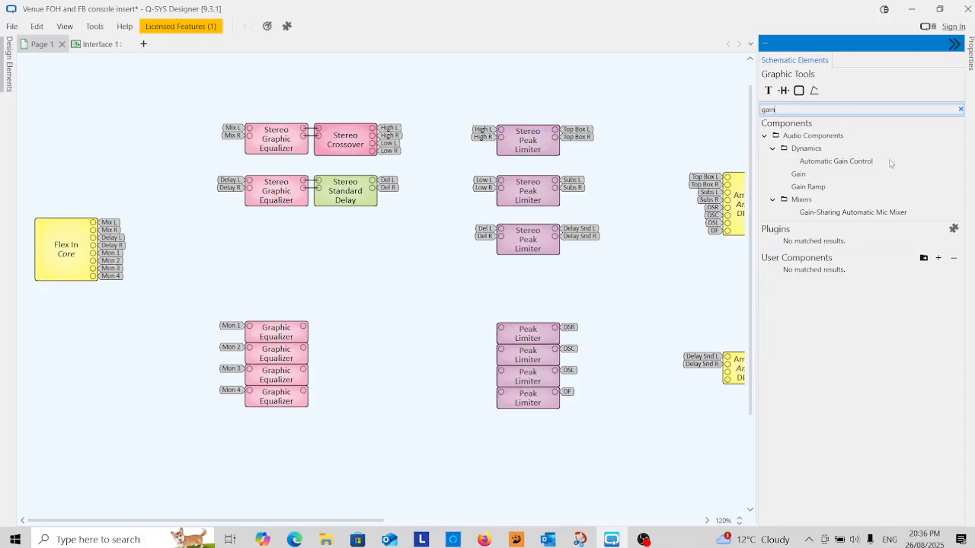
{"action": "left_click_drag", "start_coordinate": [798, 175], "coordinate": [371, 329]}
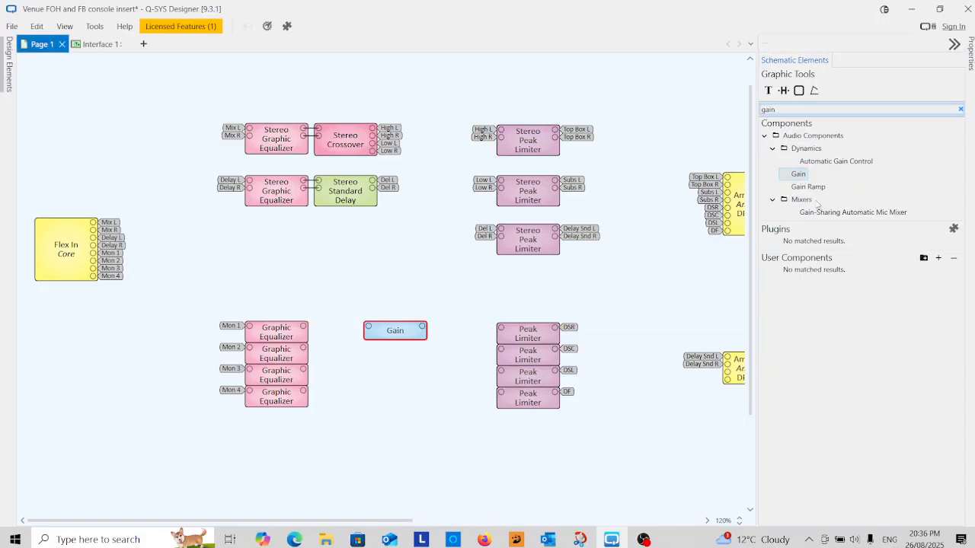
{"action": "left_click_drag", "start_coordinate": [799, 174], "coordinate": [366, 354]}
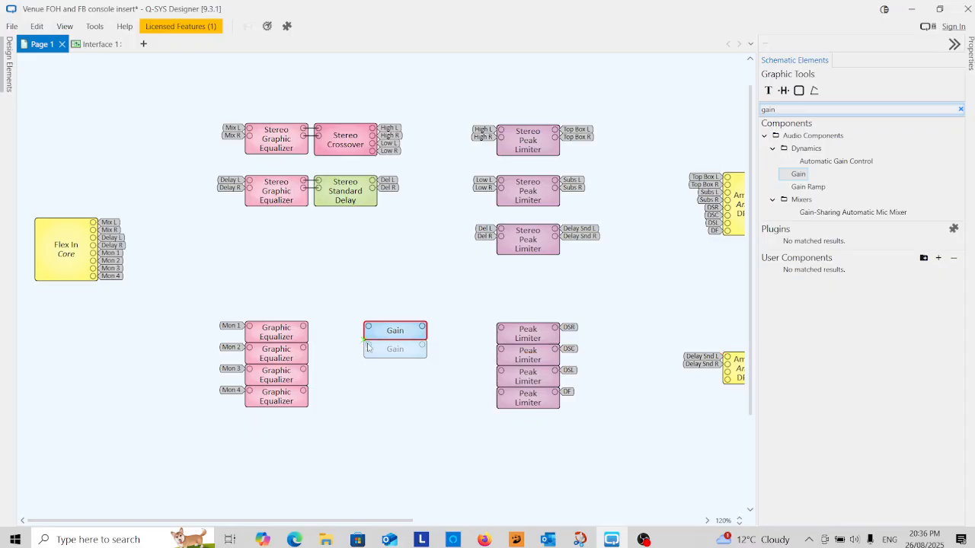
{"action": "left_click_drag", "start_coordinate": [798, 175], "coordinate": [368, 369]}
{"action": "left_click_drag", "start_coordinate": [799, 174], "coordinate": [367, 387]}
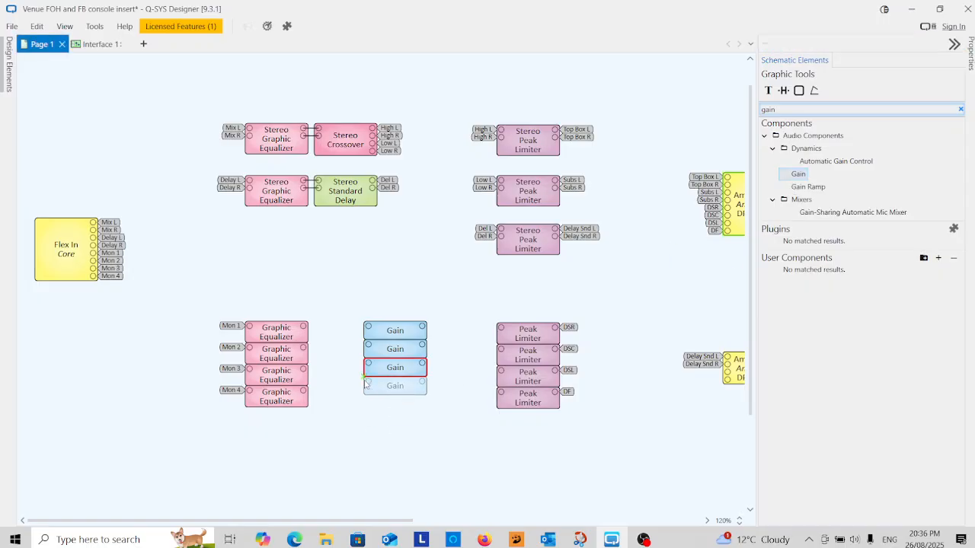
{"action": "left_click_drag", "start_coordinate": [428, 361], "coordinate": [401, 414]}
{"action": "left_click", "coordinate": [394, 328]}
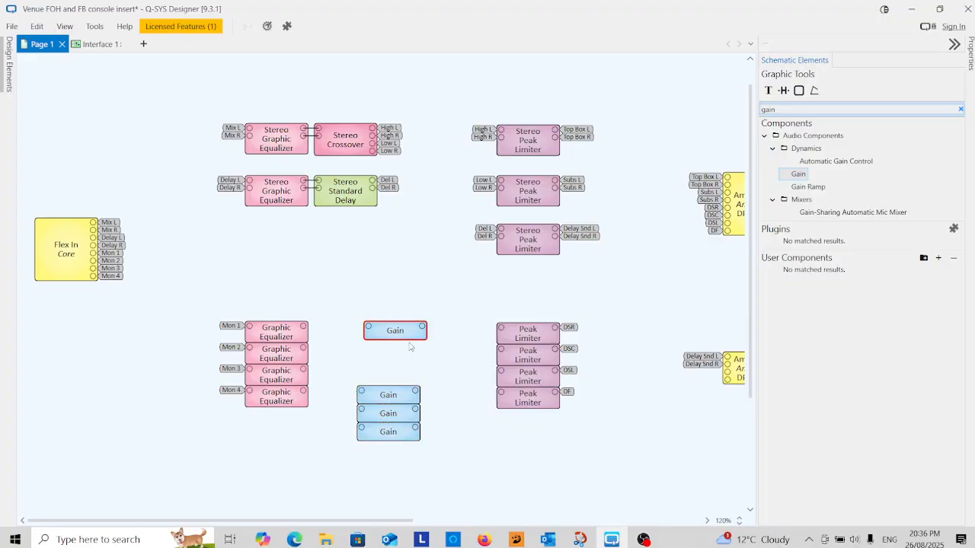
{"action": "left_click_drag", "start_coordinate": [438, 373], "coordinate": [390, 457]}
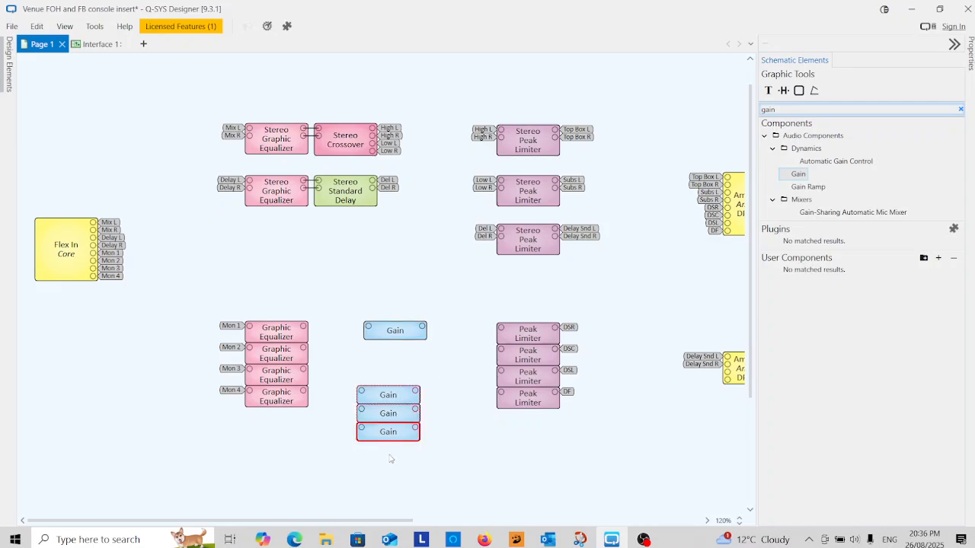
{"action": "key", "text": "Delete"}
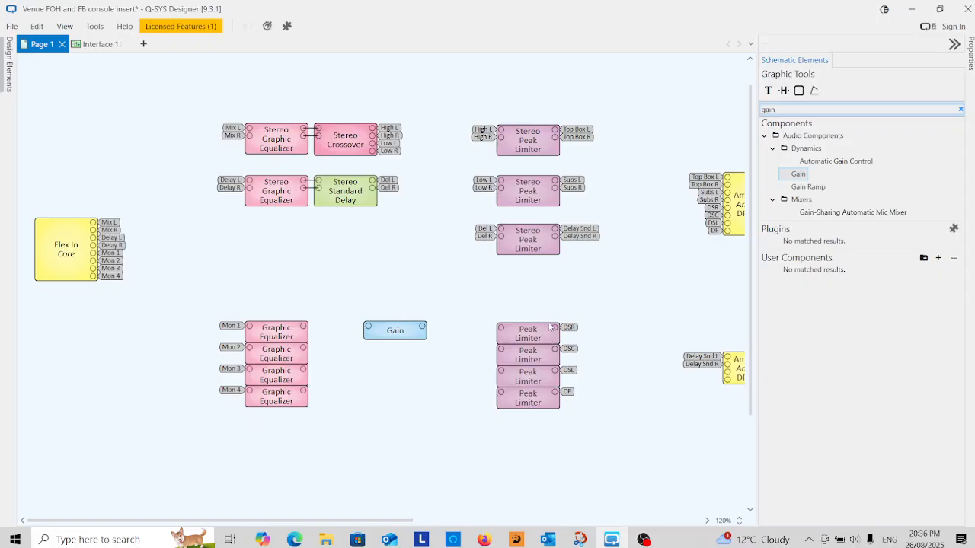
Move all the stereo and mono Peak Limiters together slightly closer to the amplifiers.
{"action": "left_click_drag", "start_coordinate": [412, 524], "coordinate": [463, 523]}
{"action": "left_click_drag", "start_coordinate": [515, 129], "coordinate": [432, 445]}
{"action": "left_click_drag", "start_coordinate": [446, 144], "coordinate": [503, 152]}
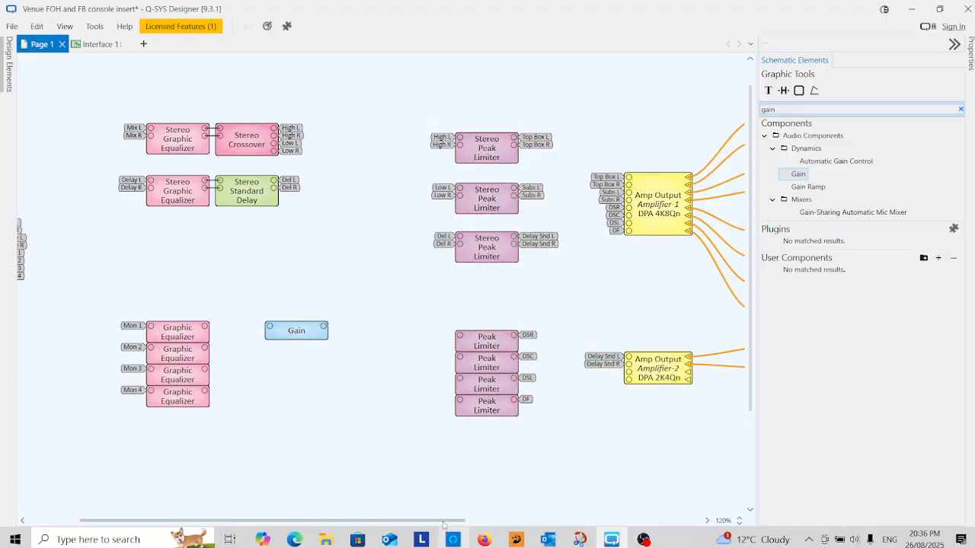
{"action": "left_click_drag", "start_coordinate": [463, 522], "coordinate": [496, 522]}
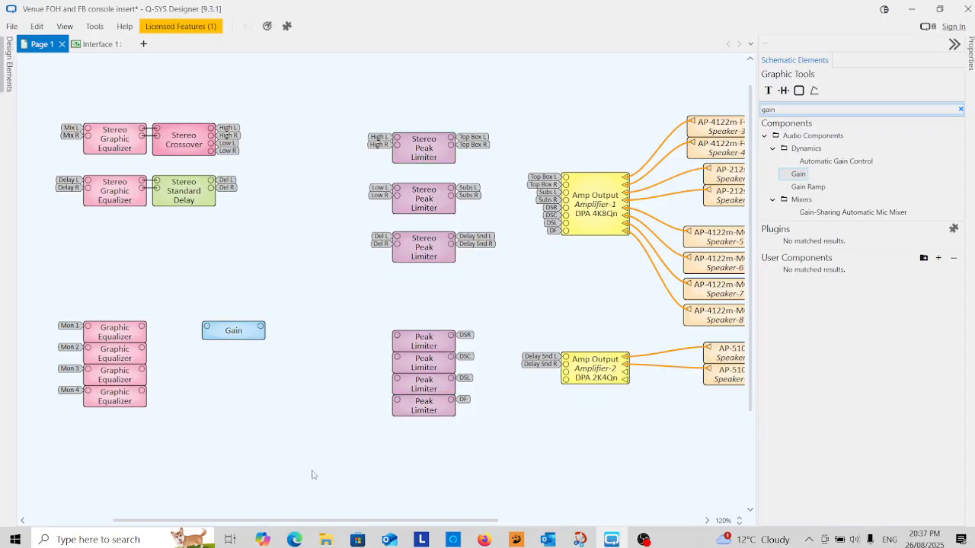
{"action": "left_click_drag", "start_coordinate": [327, 521], "coordinate": [253, 521]}
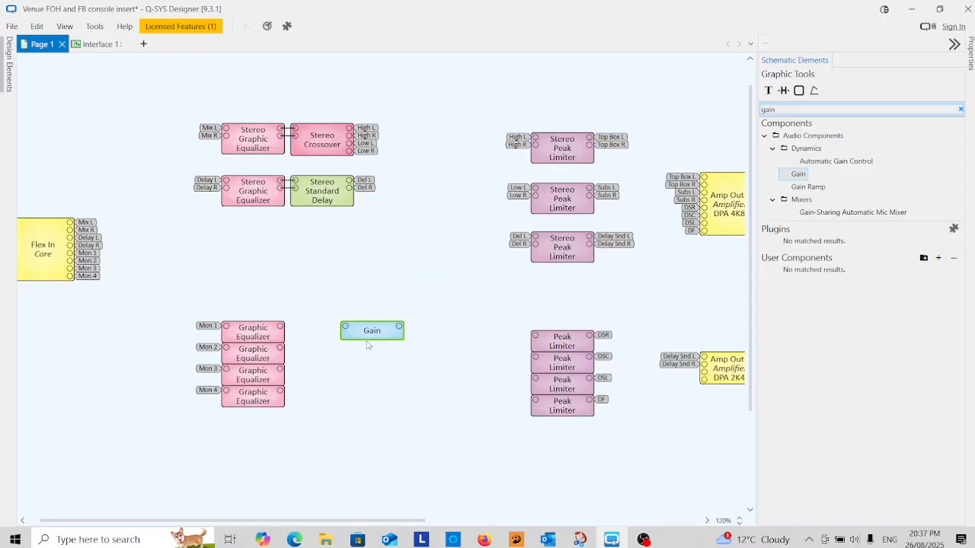
Expose the Gain control pin on the Gain component and stack three copies of the component directly below it.
{"action": "left_click", "coordinate": [368, 331]}
{"action": "left_click", "coordinate": [387, 324]}
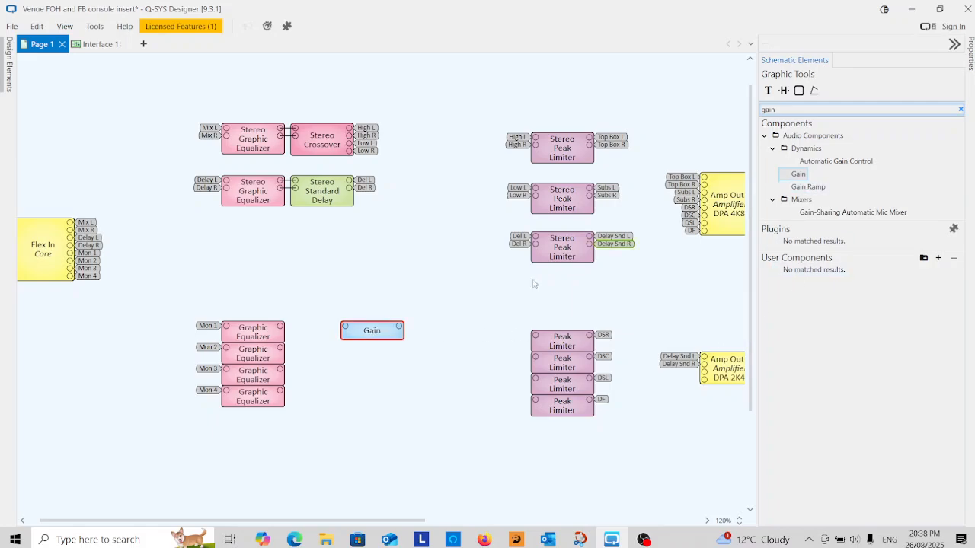
{"action": "left_click", "coordinate": [969, 49]}
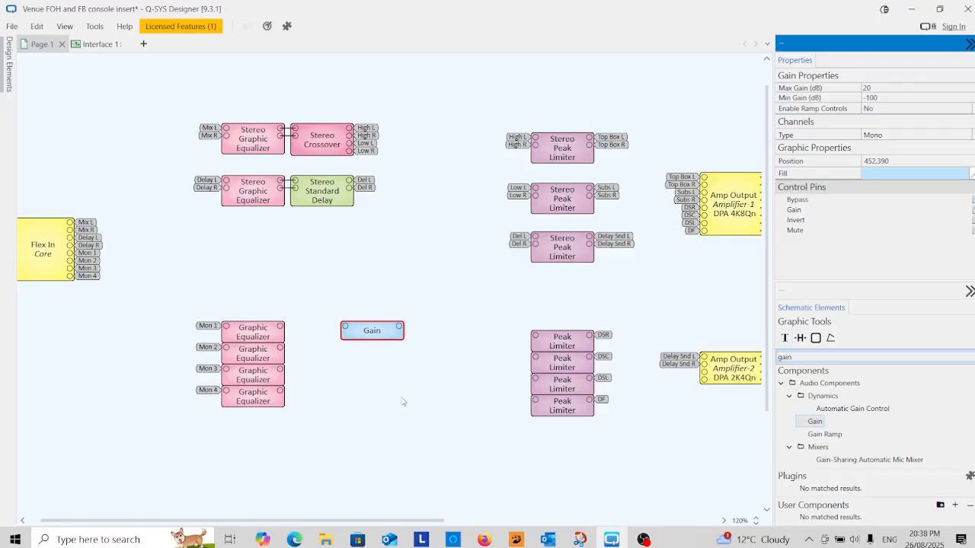
{"action": "left_click", "coordinate": [412, 338]}
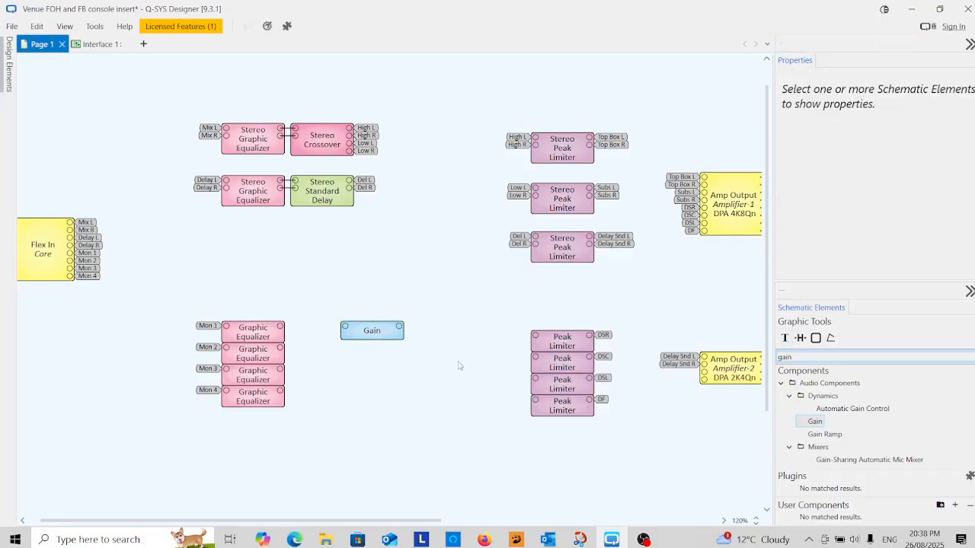
{"action": "left_click", "coordinate": [366, 338]}
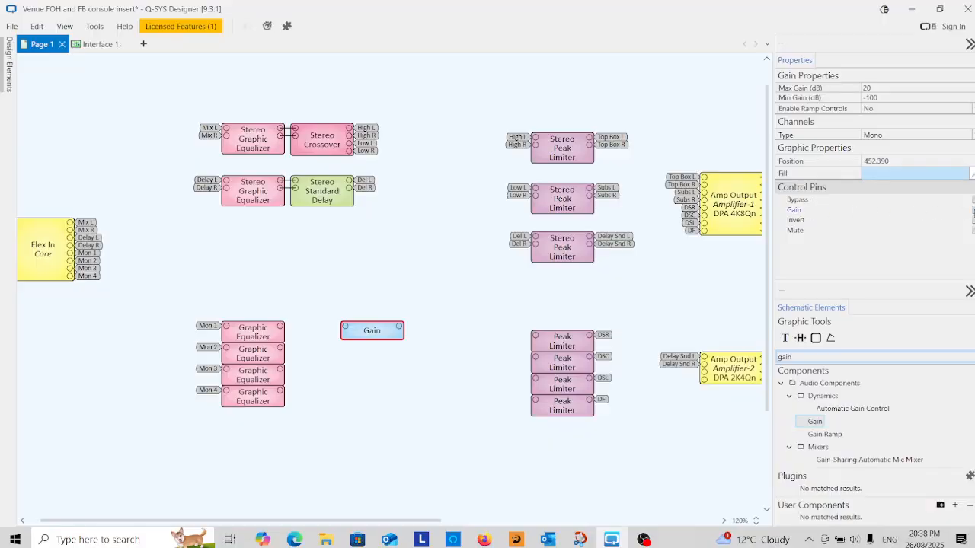
{"action": "left_click", "coordinate": [972, 209]}
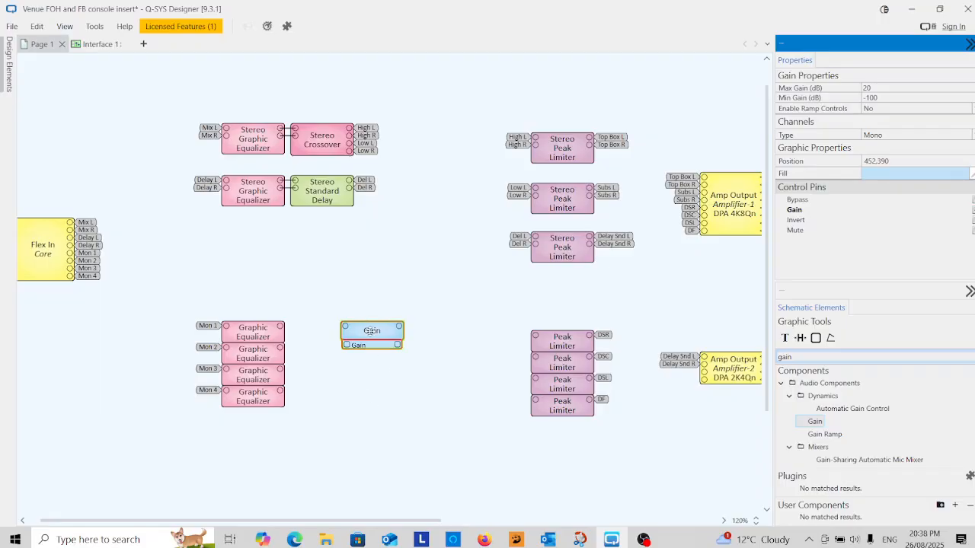
{"action": "left_click_drag", "start_coordinate": [370, 332], "coordinate": [377, 424]}
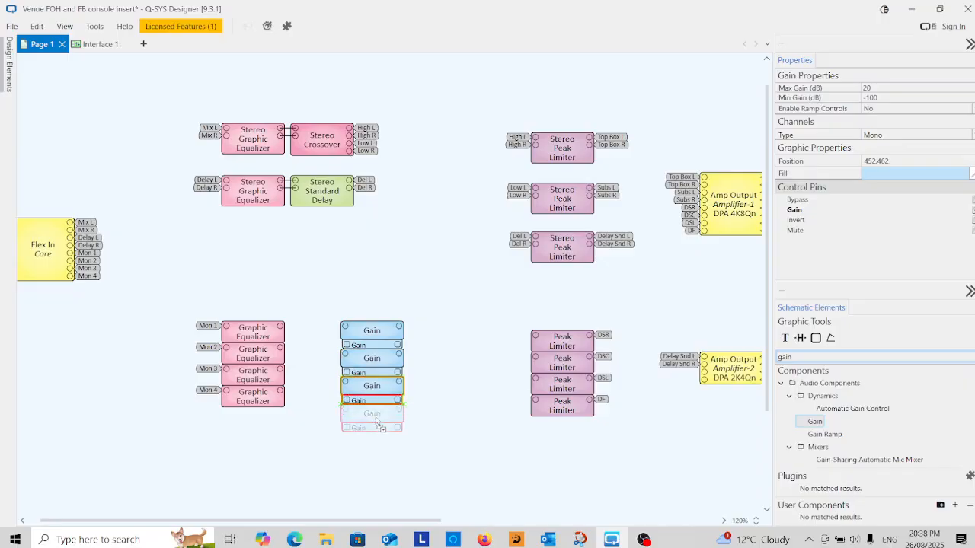
{"action": "left_click", "coordinate": [489, 438]}
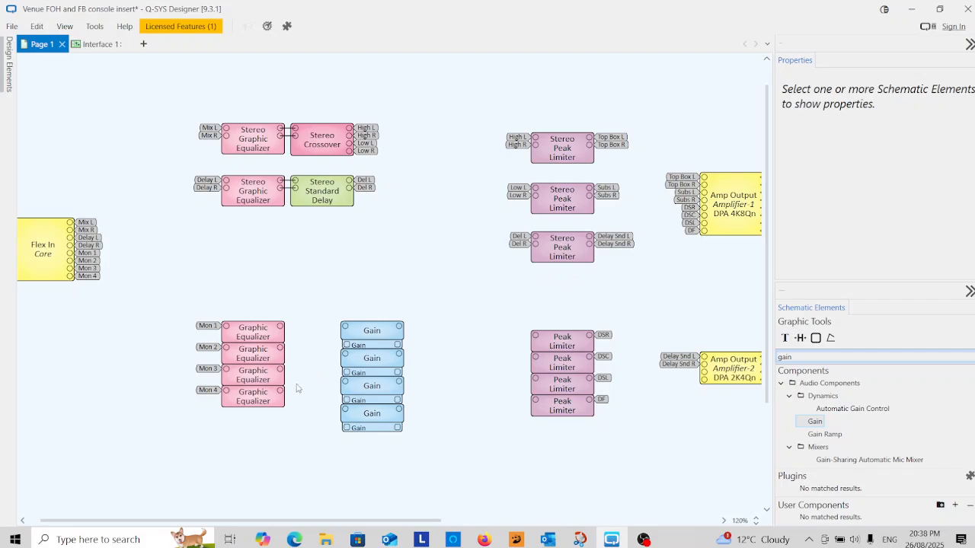
Space out the Mon 2, Mon 3 and Mon 4 Graphic Equalizers so each lines up with its Gain component.
{"action": "left_click_drag", "start_coordinate": [260, 401], "coordinate": [261, 421]}
{"action": "left_click", "coordinate": [266, 379]}
{"action": "left_click_drag", "start_coordinate": [266, 386], "coordinate": [267, 393]}
{"action": "left_click_drag", "start_coordinate": [264, 354], "coordinate": [267, 366]}
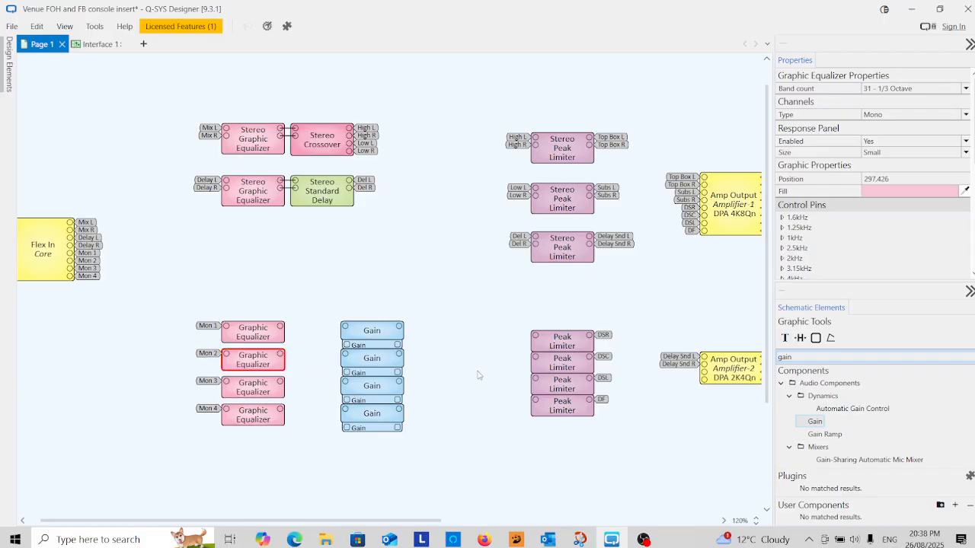
Line up the first and last mono Peak Limiters with the Gain rows and distribute all four evenly in the vertical direction.
{"action": "left_click_drag", "start_coordinate": [553, 343], "coordinate": [554, 334]}
{"action": "left_click", "coordinate": [561, 367]}
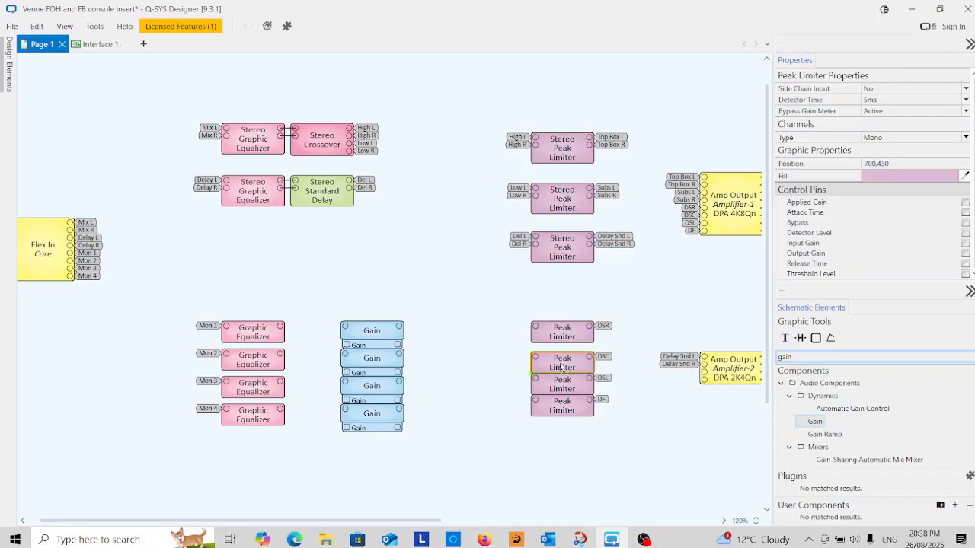
{"action": "left_click_drag", "start_coordinate": [561, 404], "coordinate": [548, 387]}
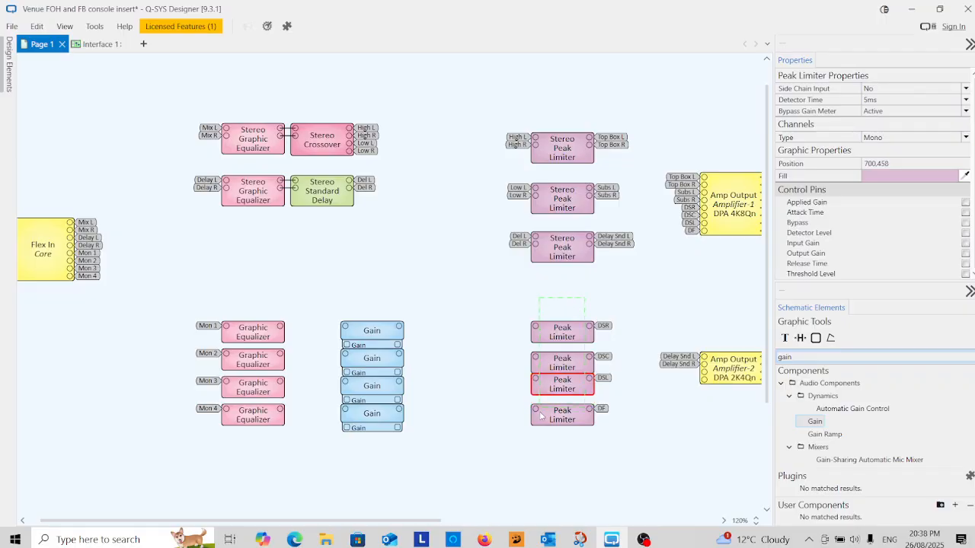
{"action": "left_click", "coordinate": [545, 421], "text": "ctrl"}
{"action": "right_click", "coordinate": [567, 327]}
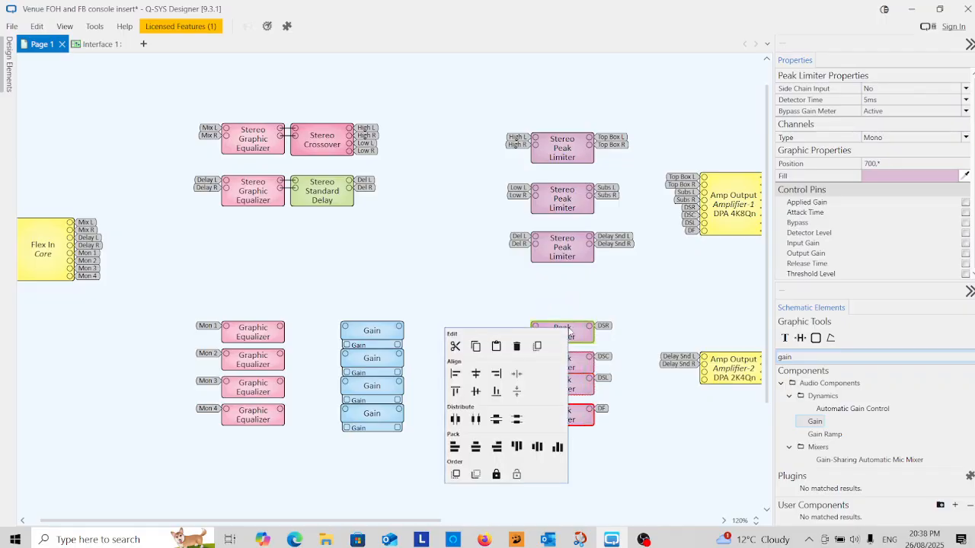
{"action": "left_click", "coordinate": [517, 421]}
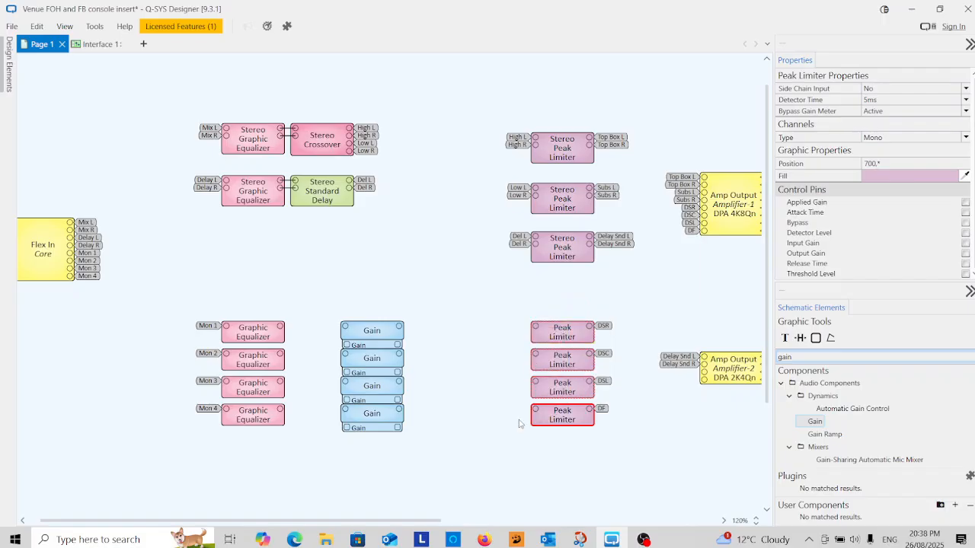
{"action": "left_click", "coordinate": [635, 431]}
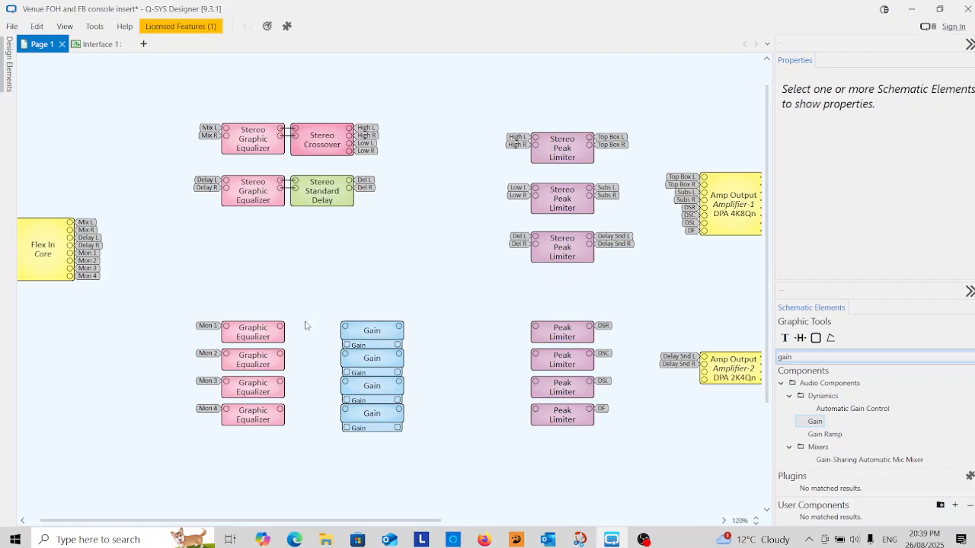
Wire the outputs of the four mono Graphic Equalizers to the inputs of the adjacent Gain components.
{"action": "left_click_drag", "start_coordinate": [306, 322], "coordinate": [270, 427]}
{"action": "left_click_drag", "start_coordinate": [279, 326], "coordinate": [345, 329]}
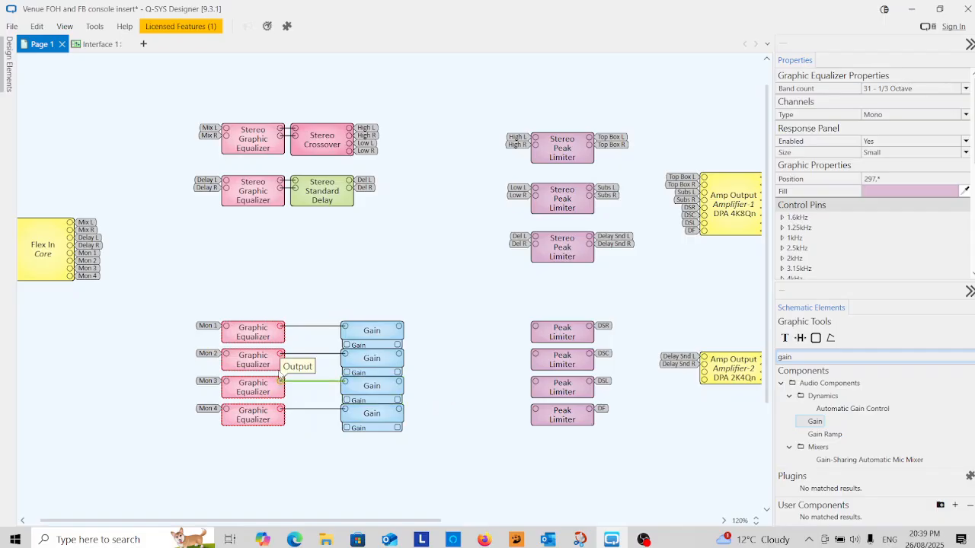
{"action": "left_click", "coordinate": [373, 329]}
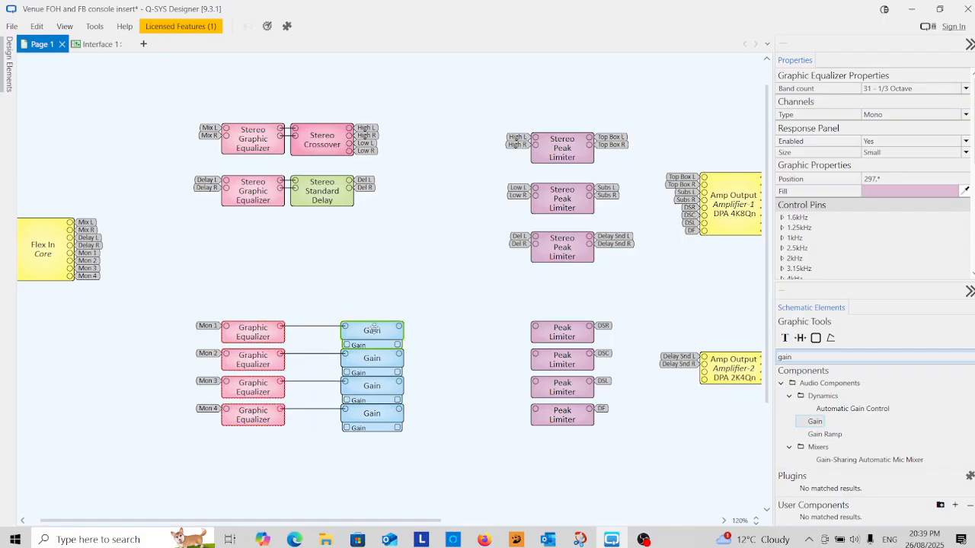
{"action": "left_click", "coordinate": [486, 344]}
{"action": "left_click", "coordinate": [549, 330]}
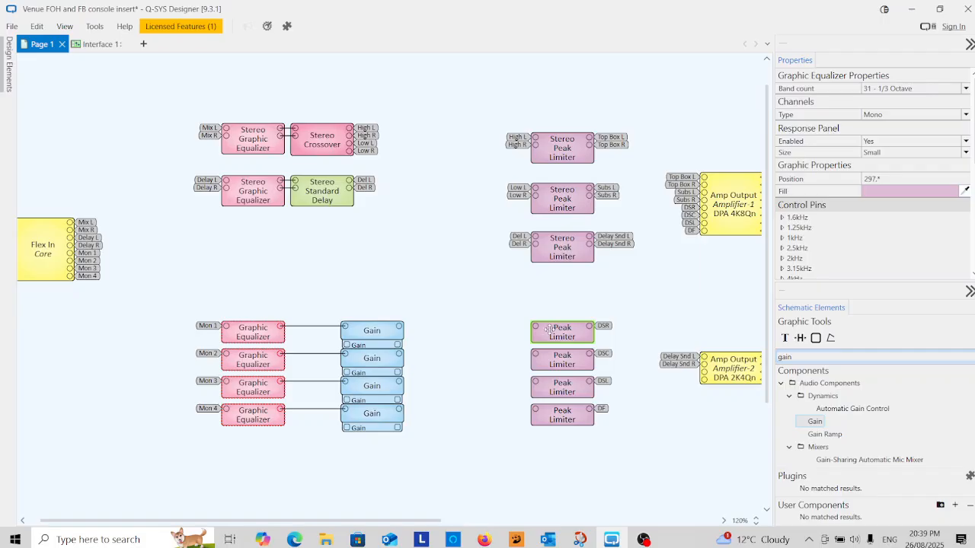
{"action": "left_click", "coordinate": [503, 353]}
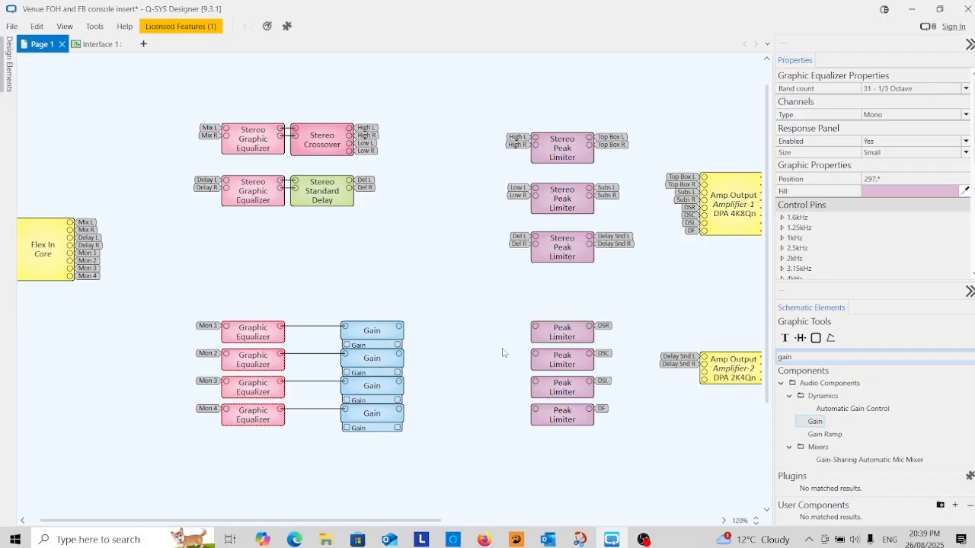
Wire the outputs of the four Gain components to the inputs of the adjacent mono Peak Limiters.
{"action": "left_click_drag", "start_coordinate": [427, 319], "coordinate": [394, 434]}
{"action": "left_click_drag", "start_coordinate": [400, 326], "coordinate": [534, 328]}
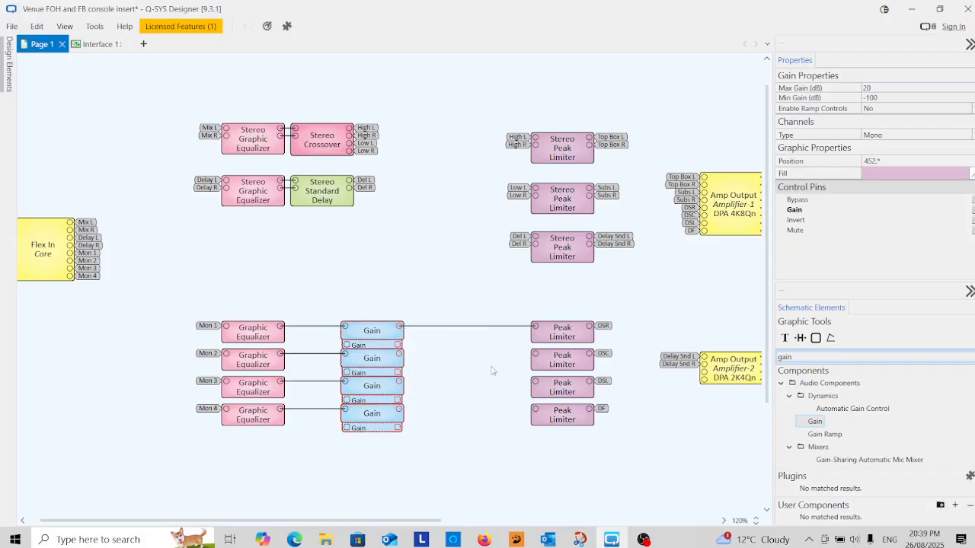
{"action": "key", "text": "ctrl+z"}
{"action": "left_click", "coordinate": [400, 412]}
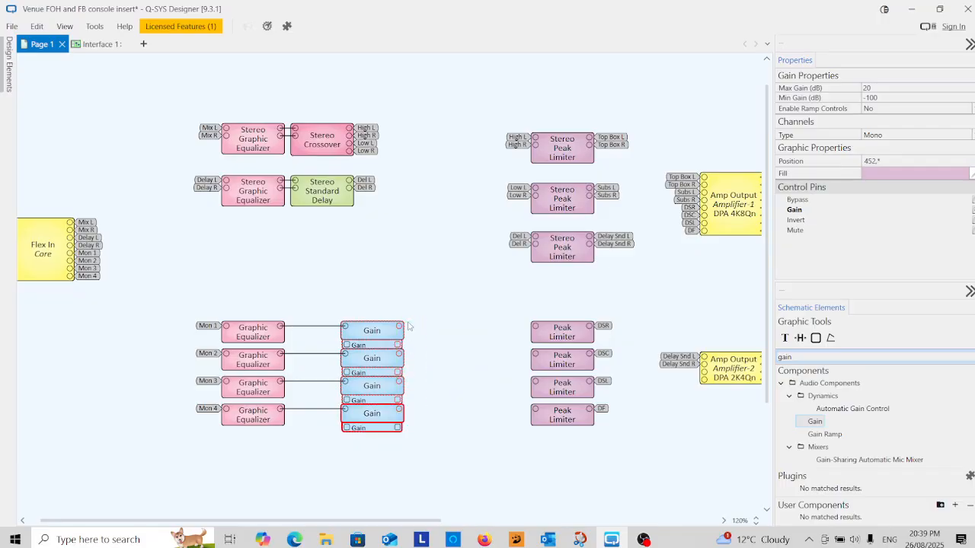
{"action": "left_click_drag", "start_coordinate": [401, 326], "coordinate": [535, 328]}
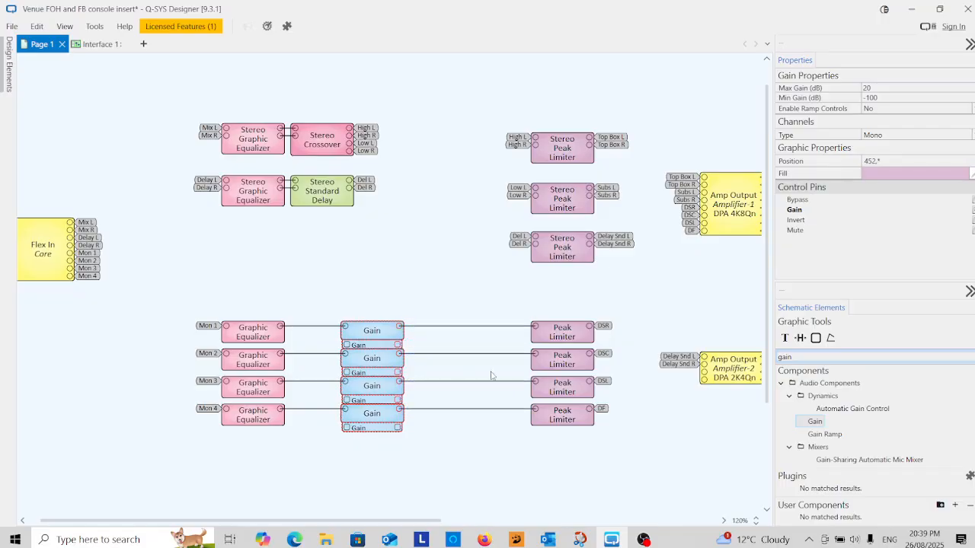
{"action": "left_click", "coordinate": [490, 425]}
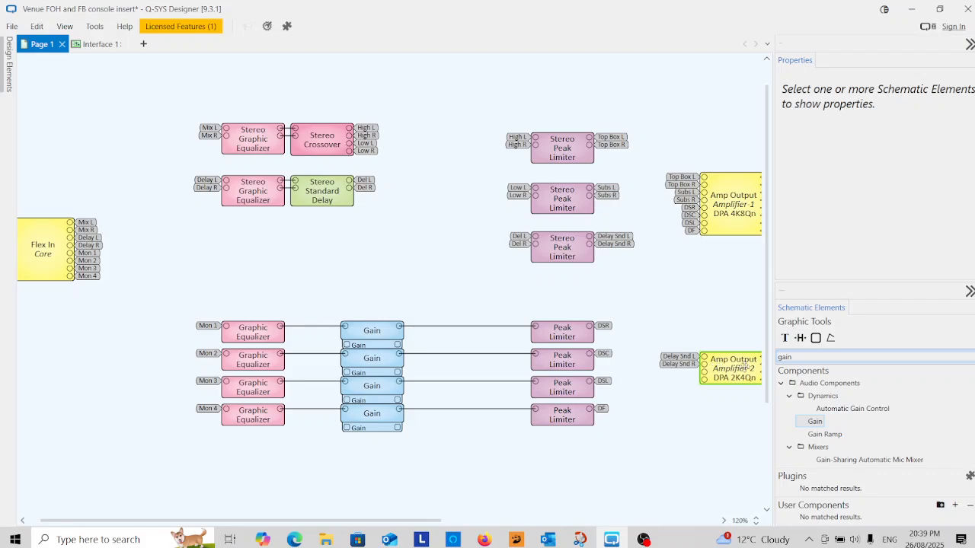
Search the schematic elements for "custom" and place a Custom Controls component beside the Mon 1 Graphic Equalizer.
{"action": "double_click", "coordinate": [802, 358]}
{"action": "type", "text": "c"}
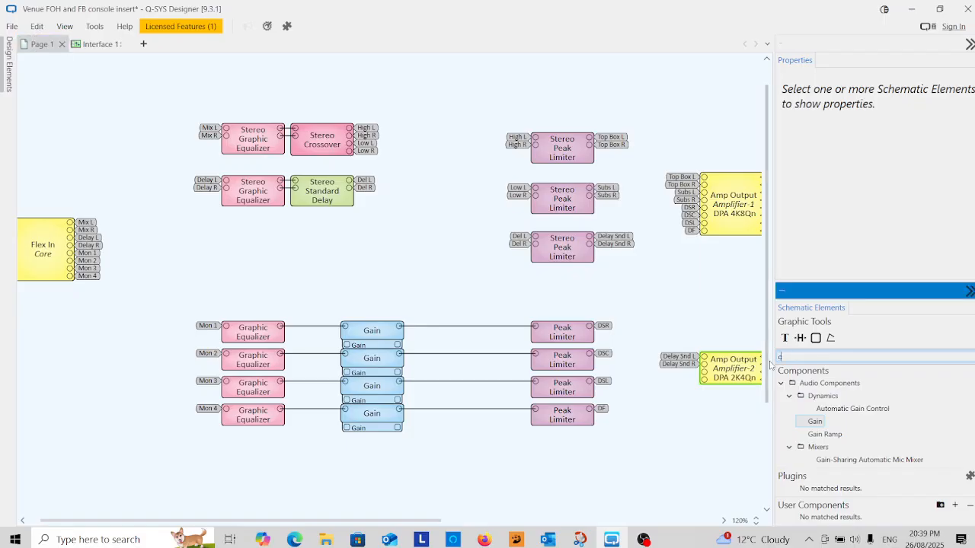
{"action": "type", "text": "ustom"}
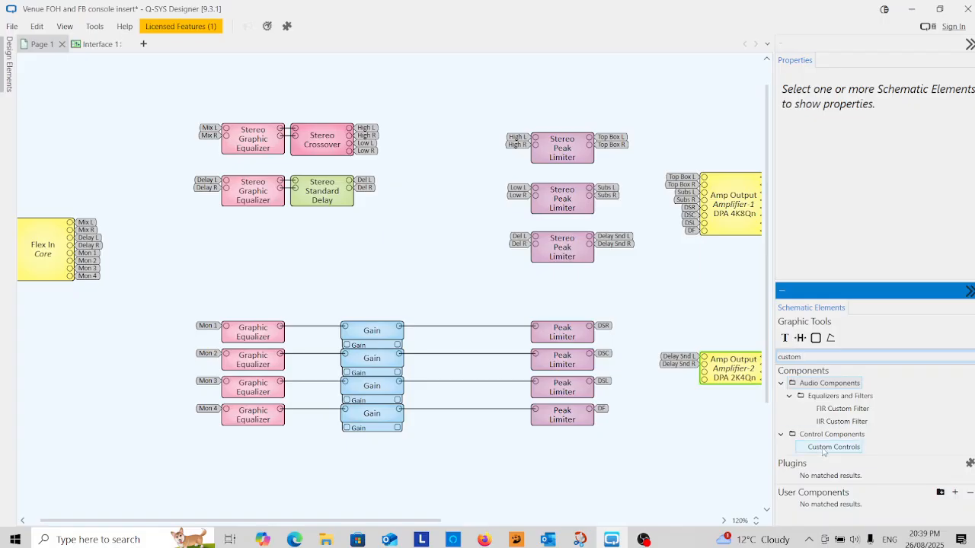
{"action": "left_click_drag", "start_coordinate": [833, 447], "coordinate": [78, 327]}
Add three more Custom Controls components beneath the first and arrange them in a column beside the Mon equalizers.
{"action": "left_click_drag", "start_coordinate": [821, 450], "coordinate": [74, 356]}
{"action": "left_click_drag", "start_coordinate": [835, 451], "coordinate": [77, 378]}
{"action": "left_click_drag", "start_coordinate": [834, 448], "coordinate": [77, 411]}
{"action": "left_click_drag", "start_coordinate": [105, 329], "coordinate": [120, 365]}
{"action": "left_click", "coordinate": [143, 321]}
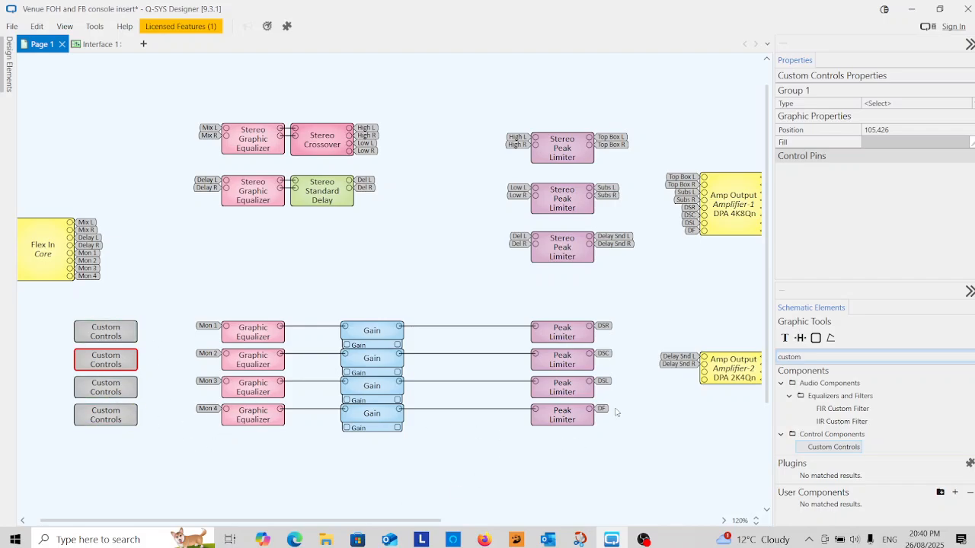
Set the Group 1 type of the uppermost Custom Controls component to Level knob (dB).
{"action": "left_click", "coordinate": [339, 493]}
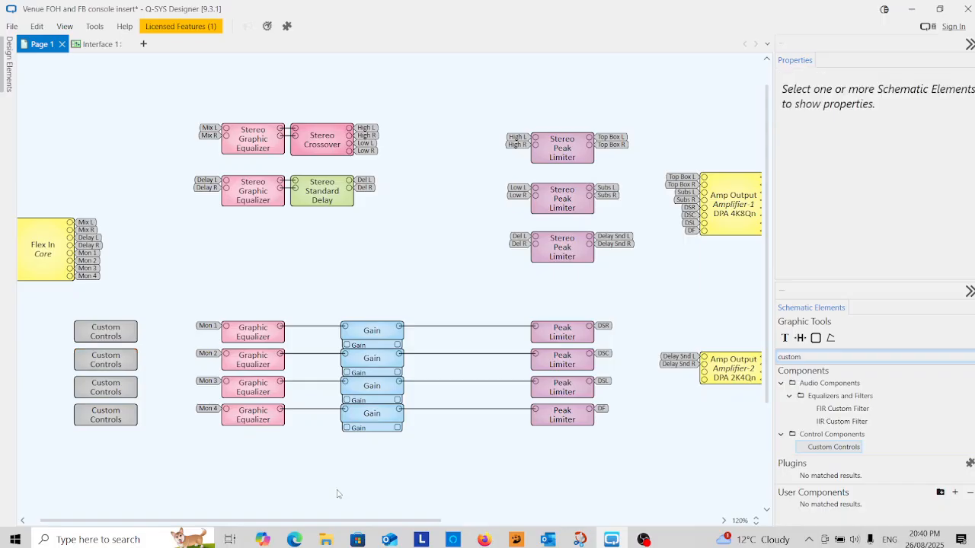
{"action": "left_click", "coordinate": [102, 328]}
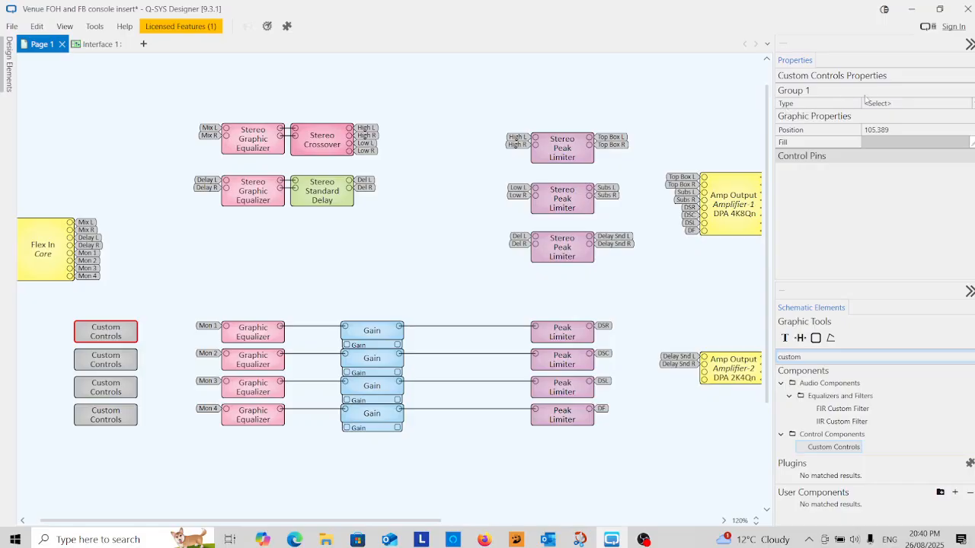
{"action": "left_click", "coordinate": [892, 105]}
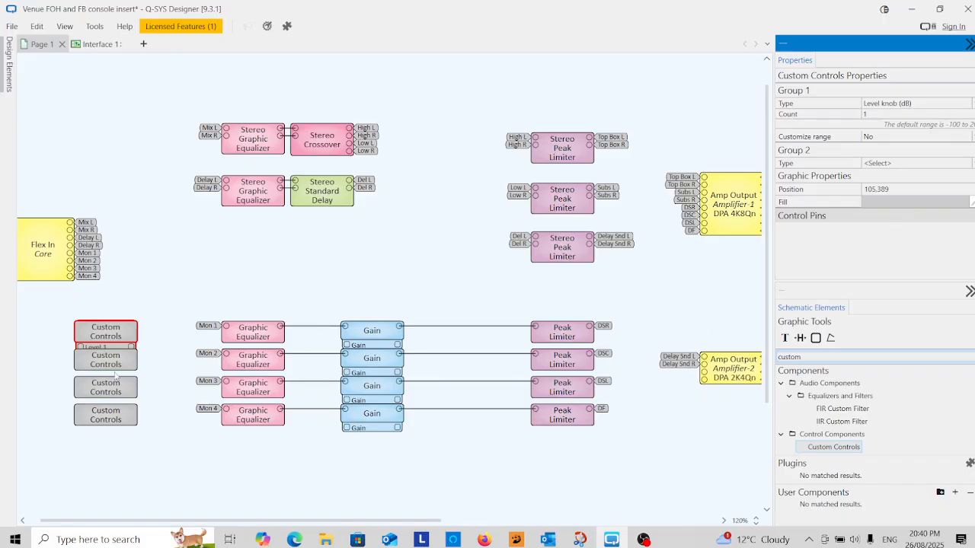
Spread out the three lower Custom Controls components and set the second one's Group 1 type to Level knob (dB).
{"action": "left_click_drag", "start_coordinate": [112, 364], "coordinate": [112, 366]}
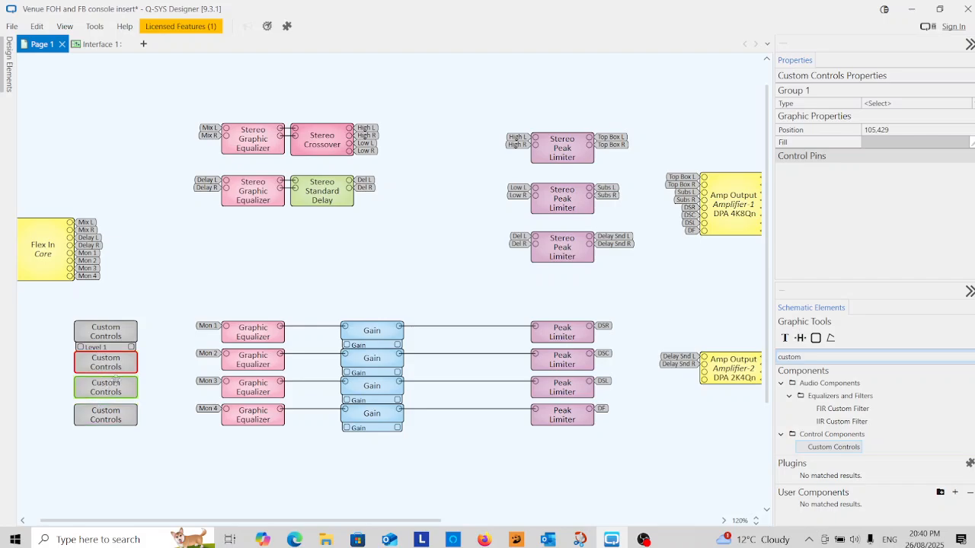
{"action": "left_click", "coordinate": [109, 389]}
{"action": "left_click_drag", "start_coordinate": [105, 411], "coordinate": [112, 440]}
{"action": "left_click_drag", "start_coordinate": [112, 395], "coordinate": [116, 373]}
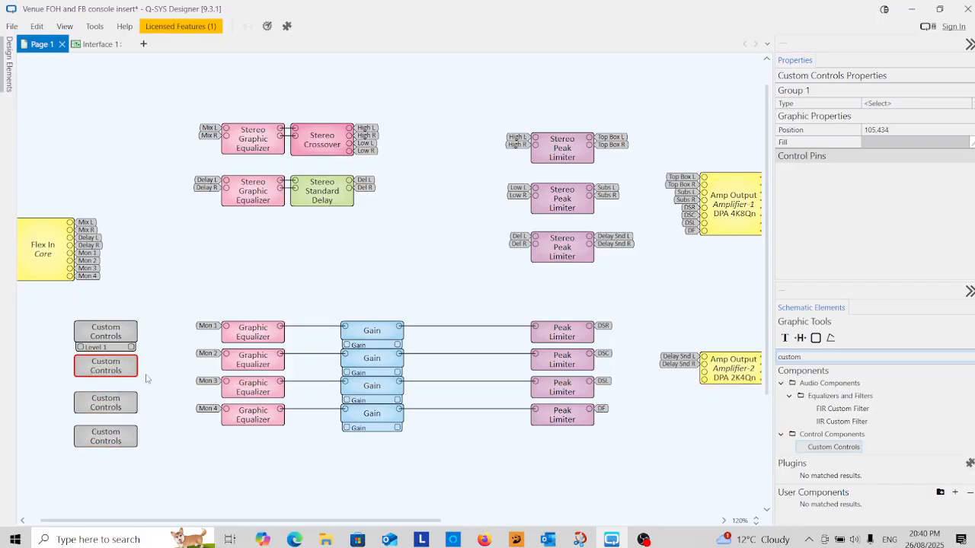
{"action": "left_click", "coordinate": [910, 104]}
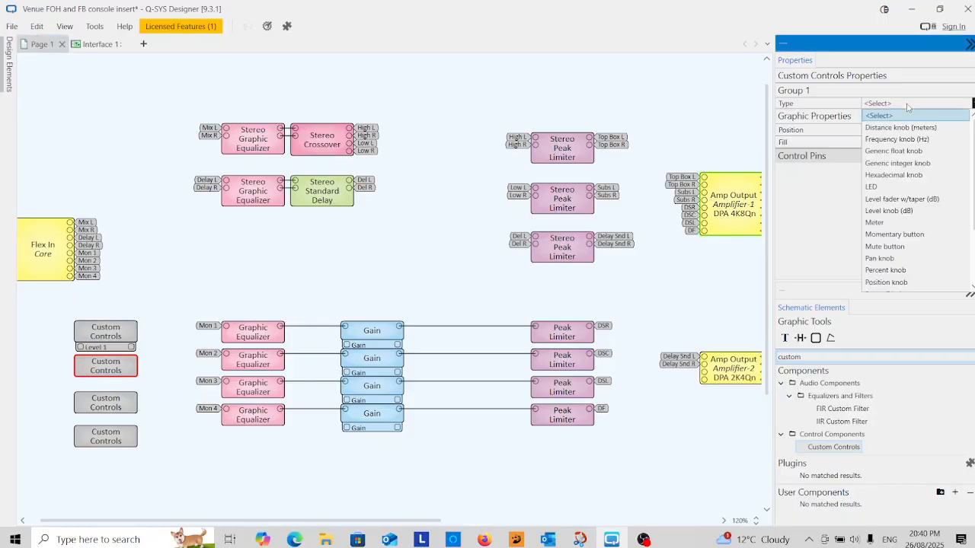
{"action": "left_click", "coordinate": [903, 211]}
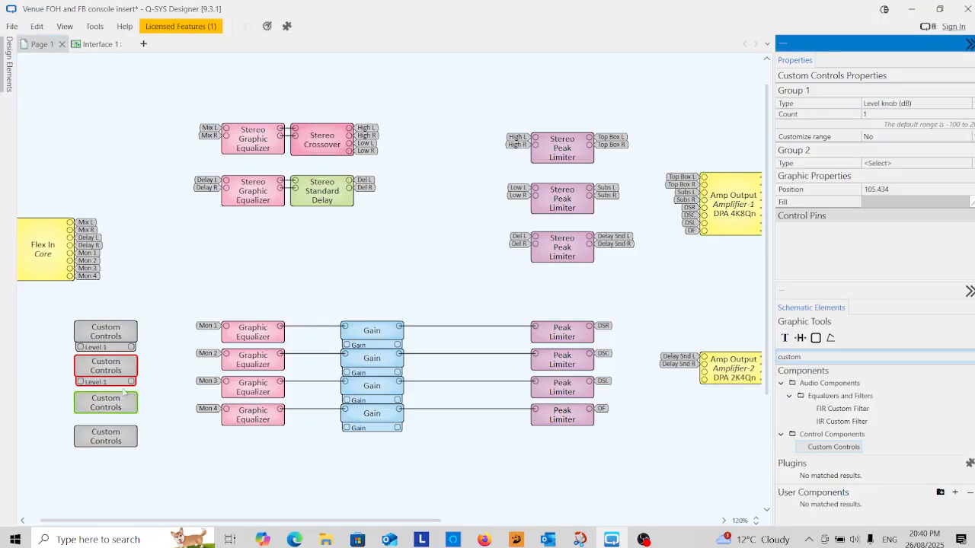
Delete the three Custom Controls components below the first one.
{"action": "left_click_drag", "start_coordinate": [155, 370], "coordinate": [96, 454]}
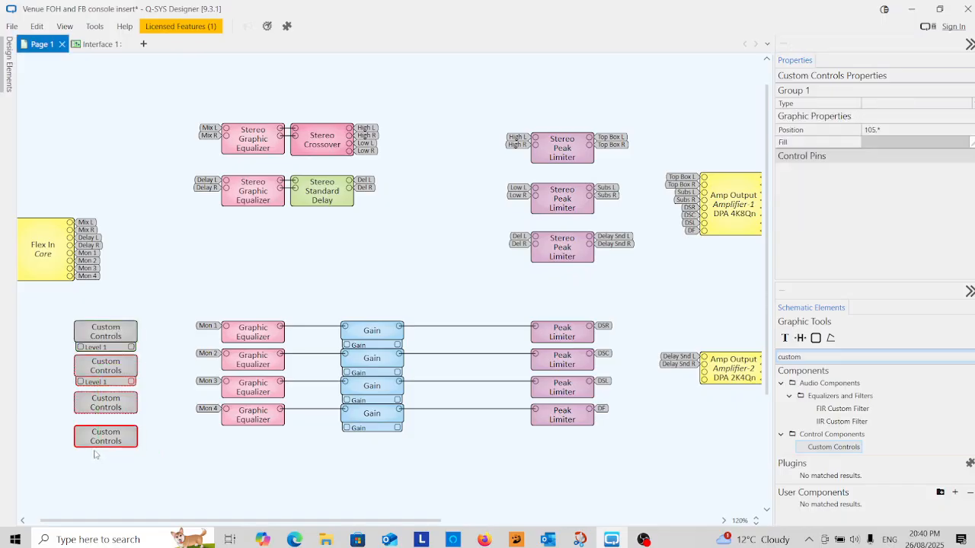
{"action": "key", "text": "Delete"}
Enable a custom range for the Custom Controls level knob, with a minimum of -6 and a maximum of 3.
{"action": "left_click", "coordinate": [107, 330]}
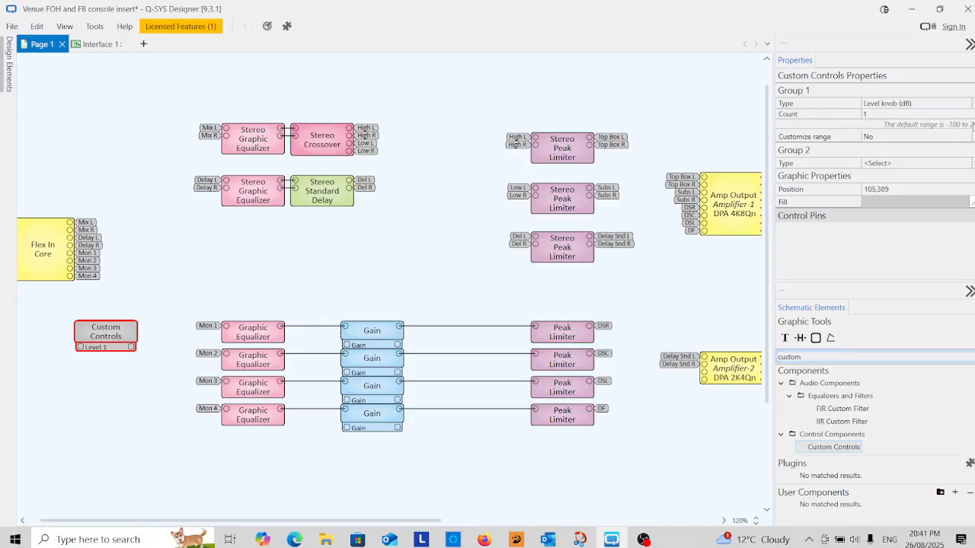
{"action": "left_click", "coordinate": [892, 142]}
{"action": "left_click", "coordinate": [883, 148]}
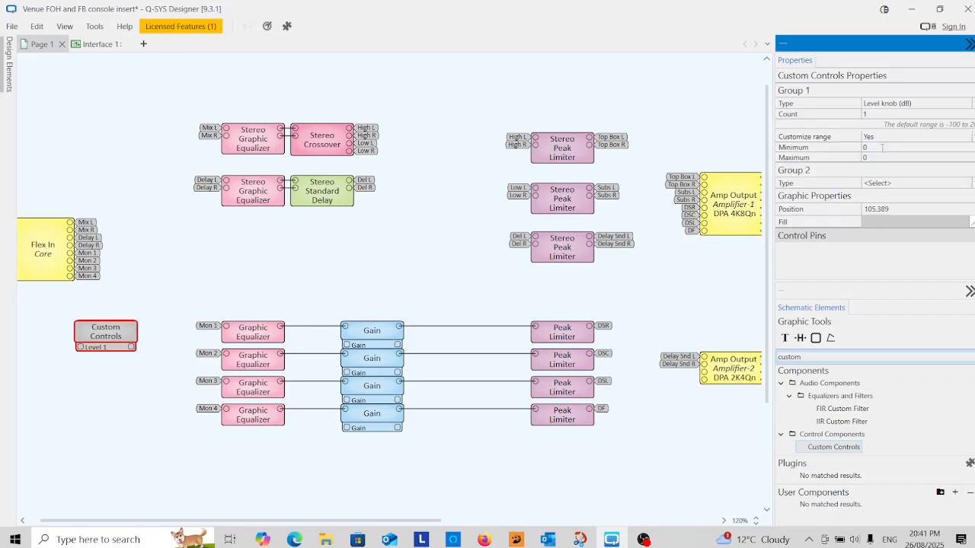
{"action": "left_click", "coordinate": [882, 147]}
{"action": "type", "text": "-6"}
{"action": "left_click", "coordinate": [871, 158]}
{"action": "left_click", "coordinate": [724, 151]}
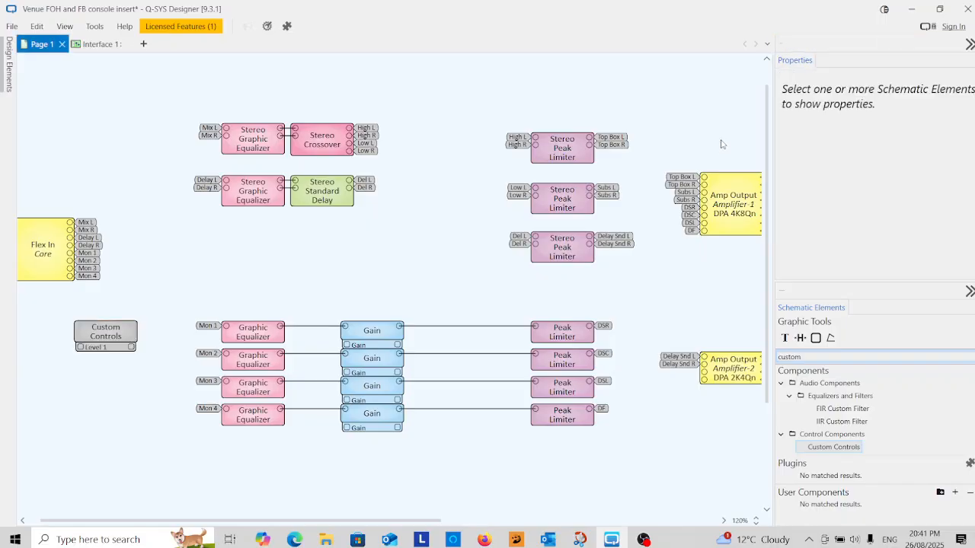
Stack three copies of the configured Custom Controls component directly below the original.
{"action": "left_click", "coordinate": [113, 338]}
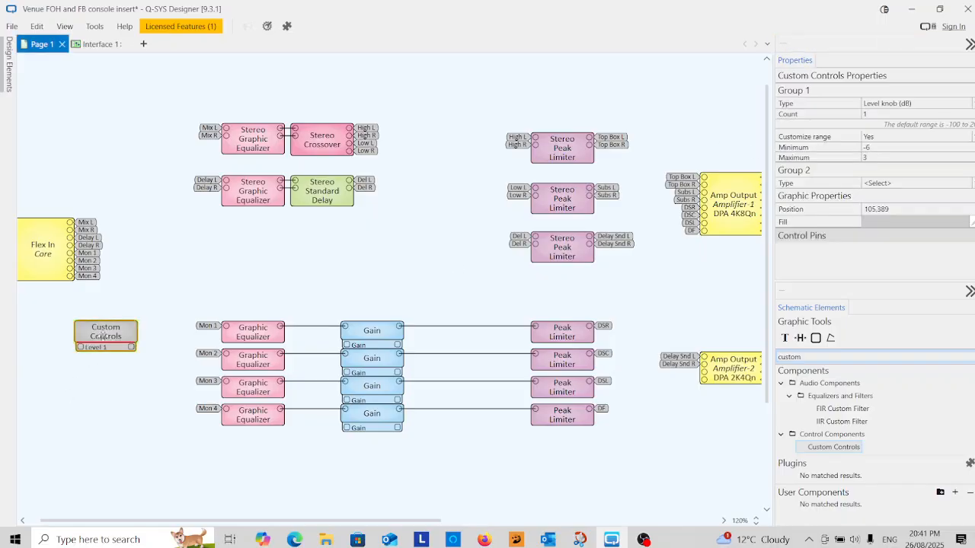
{"action": "left_click_drag", "start_coordinate": [102, 336], "coordinate": [112, 428]}
{"action": "left_click", "coordinate": [191, 448]}
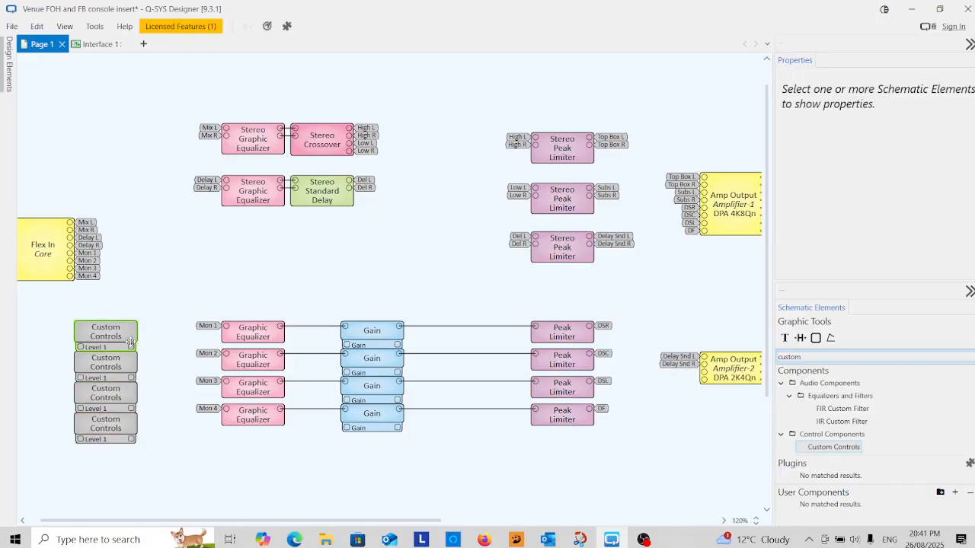
Add a signal tag named "M1 G" to the Level 1 output pin of the first Custom Controls component.
{"action": "left_click", "coordinate": [133, 347]}
{"action": "double_click", "coordinate": [133, 347]}
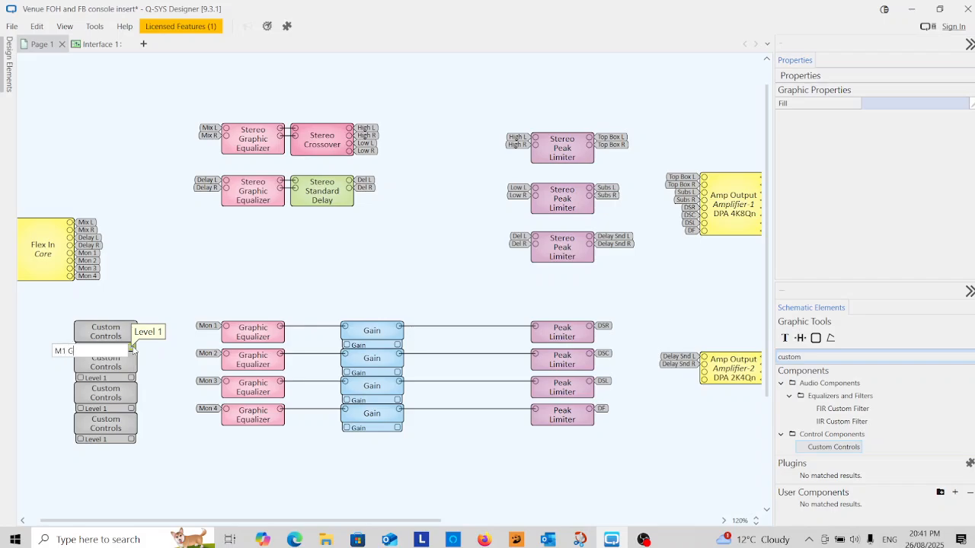
{"action": "key", "text": "Return"}
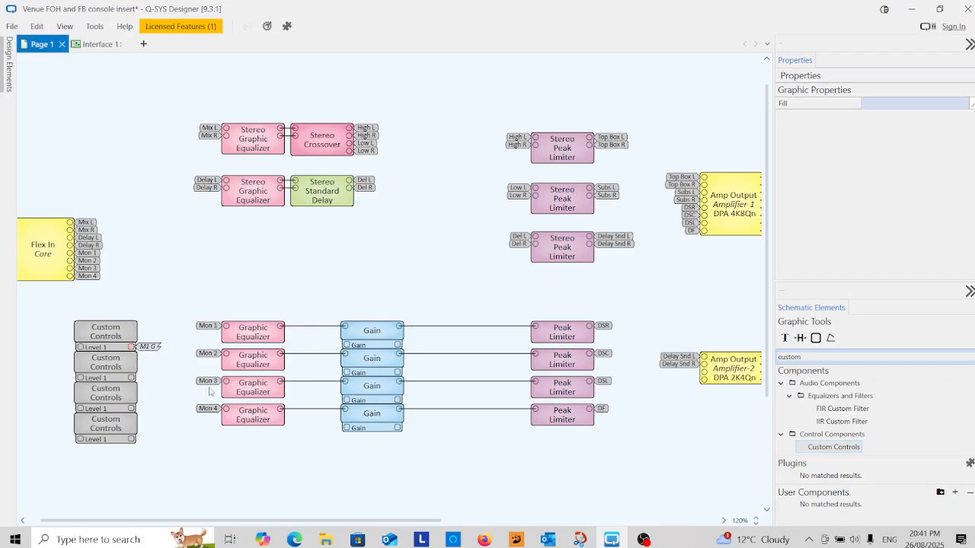